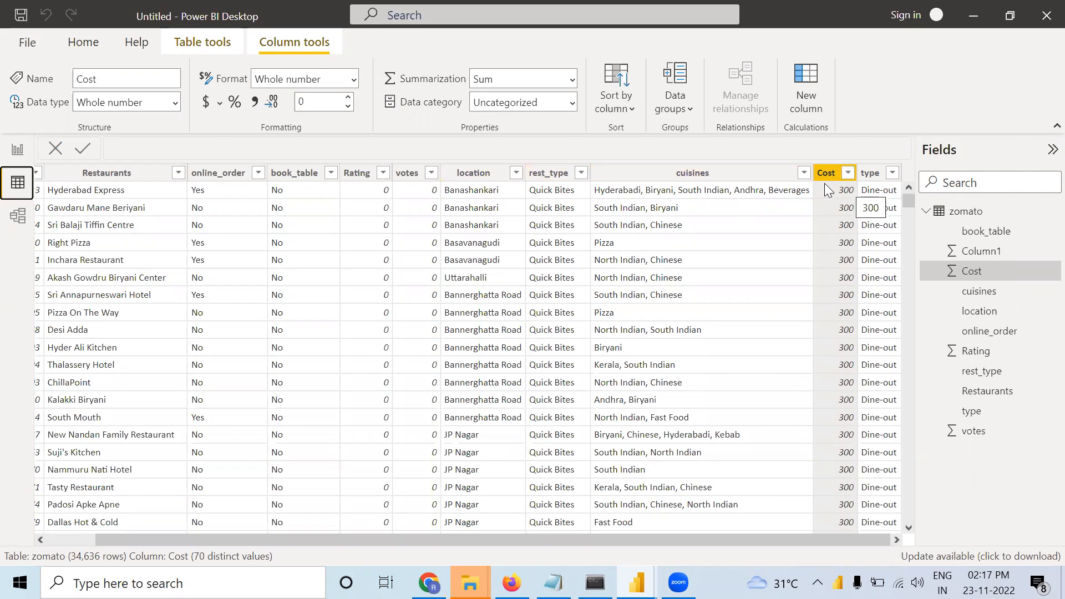
Examine the distinct values of the type column in the data table's filter list, keeping all of them selected
click(896, 174)
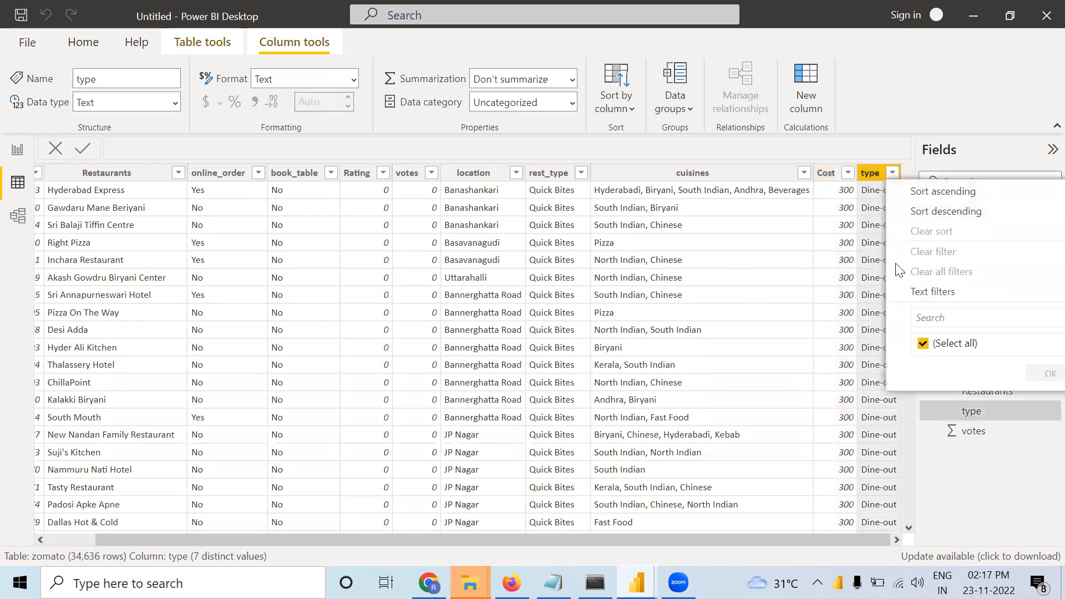
click(923, 343)
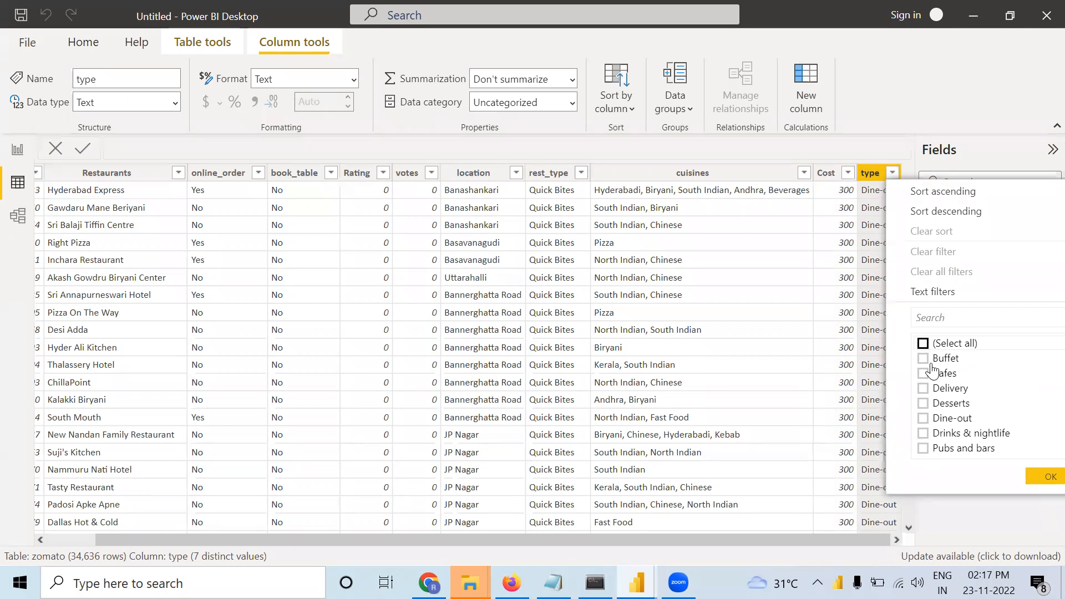
click(923, 344)
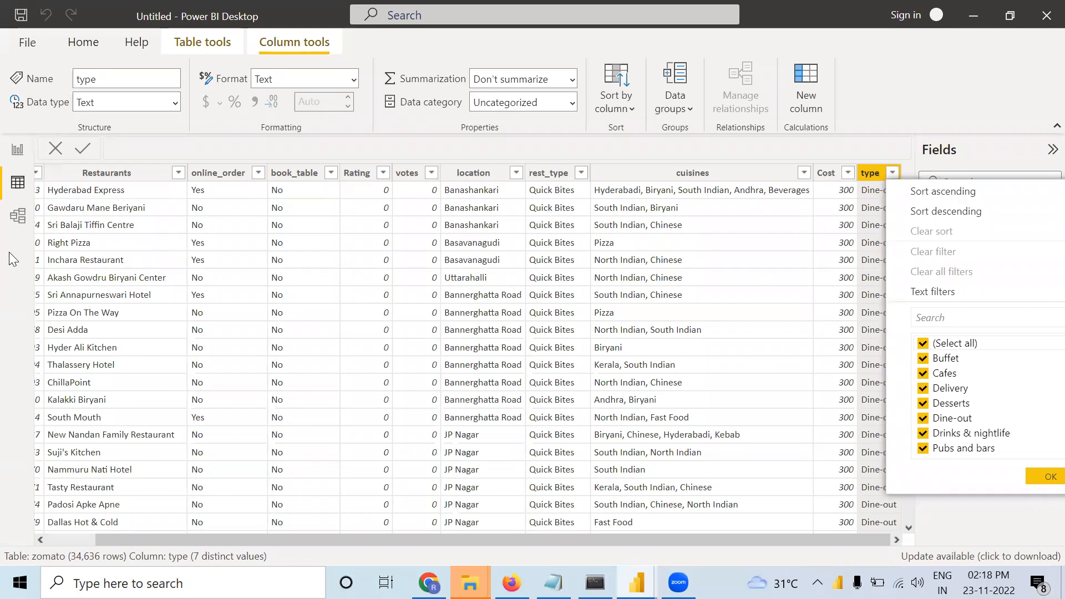
Return to the report page and review the votes by type bar chart's field assignments and axis formatting options
click(18, 147)
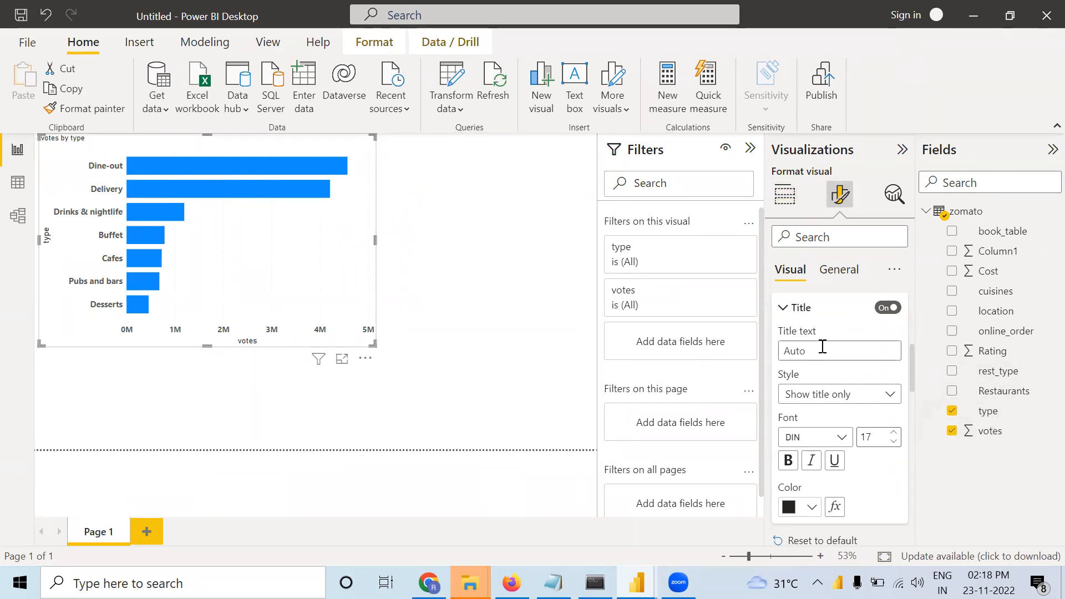
click(783, 196)
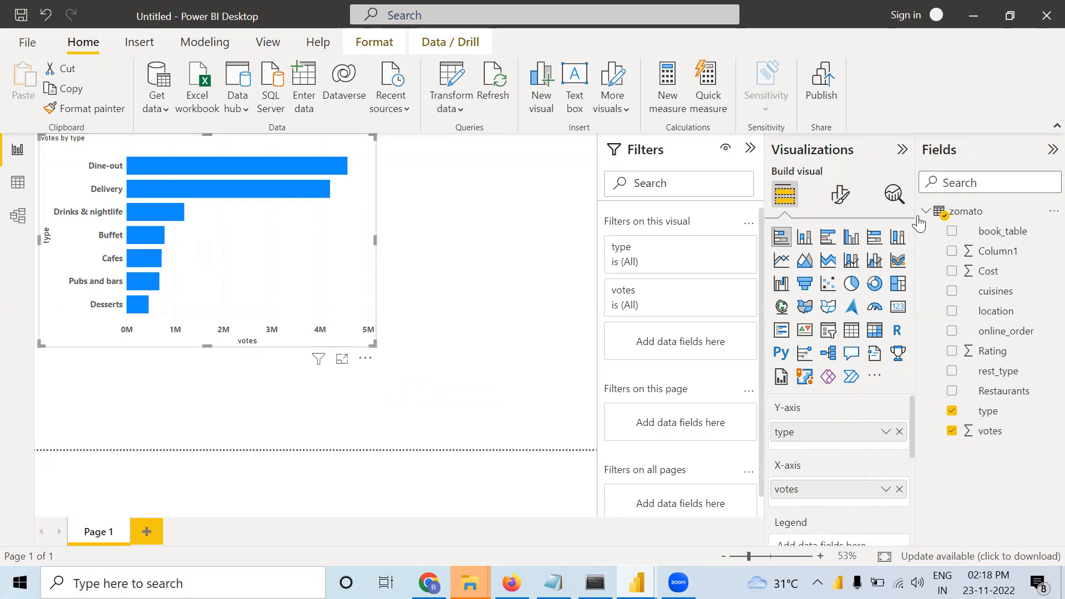
click(841, 202)
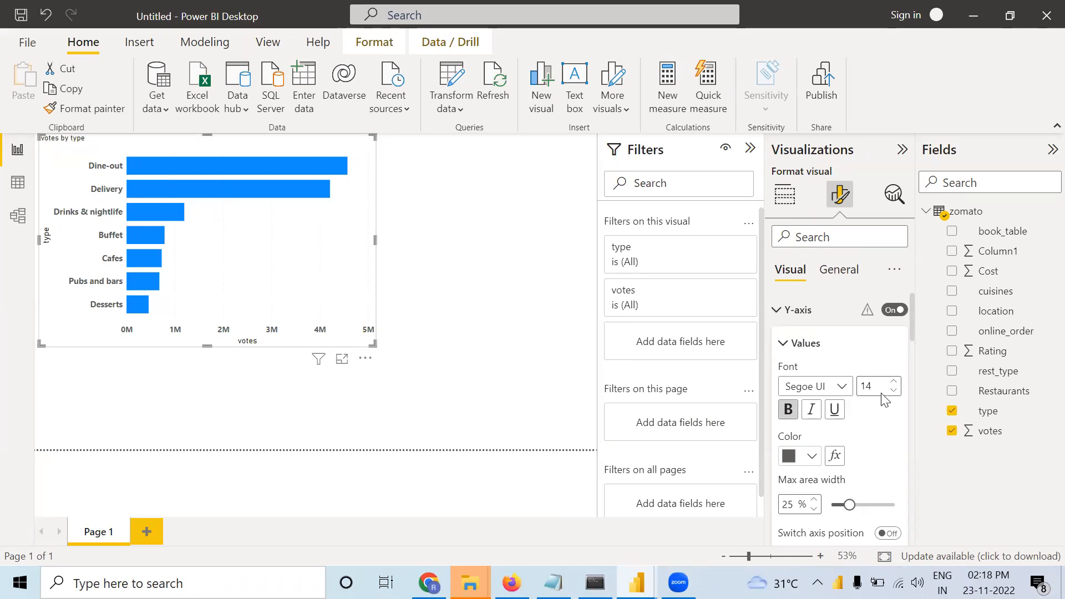
scroll(879, 403, down, 5)
scroll(835, 475, down, 5)
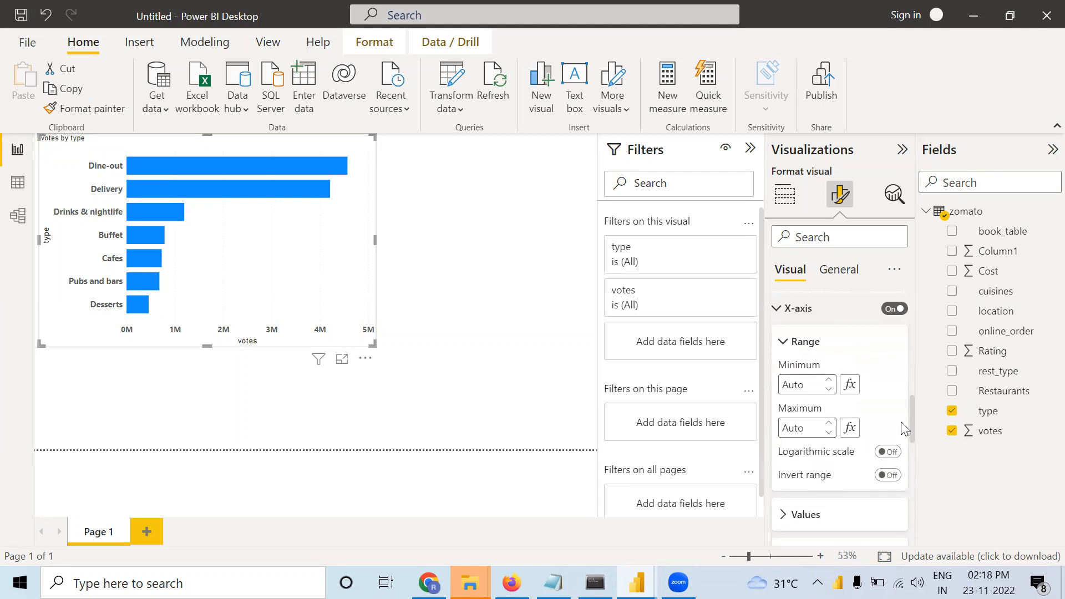
scroll(904, 433, down, 2)
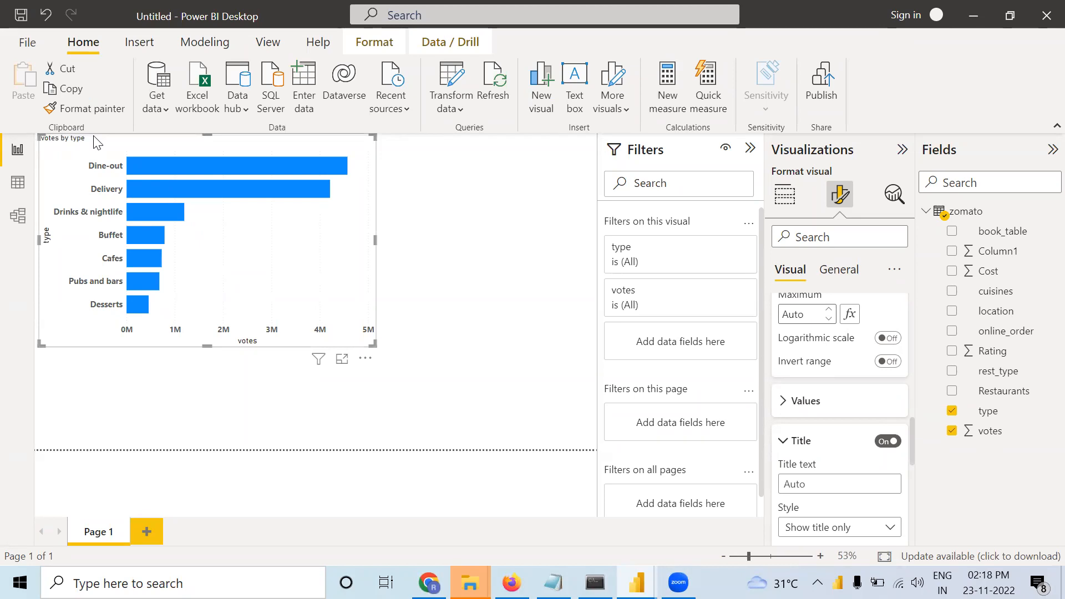
Set the font size of the votes by type chart's title to 23
click(849, 268)
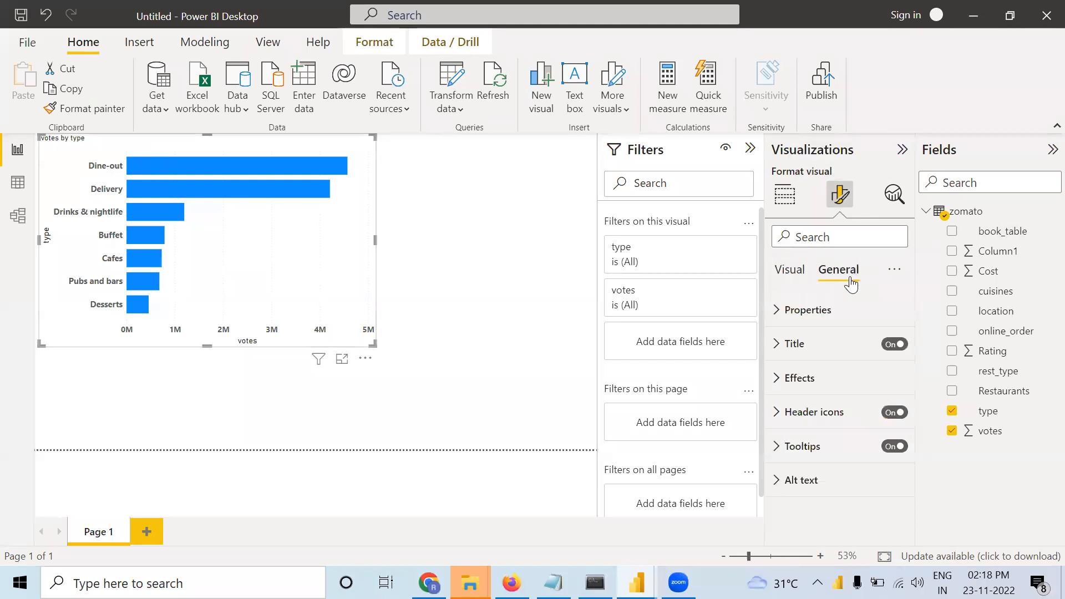
click(786, 349)
click(894, 475)
click(895, 475)
click(895, 475)
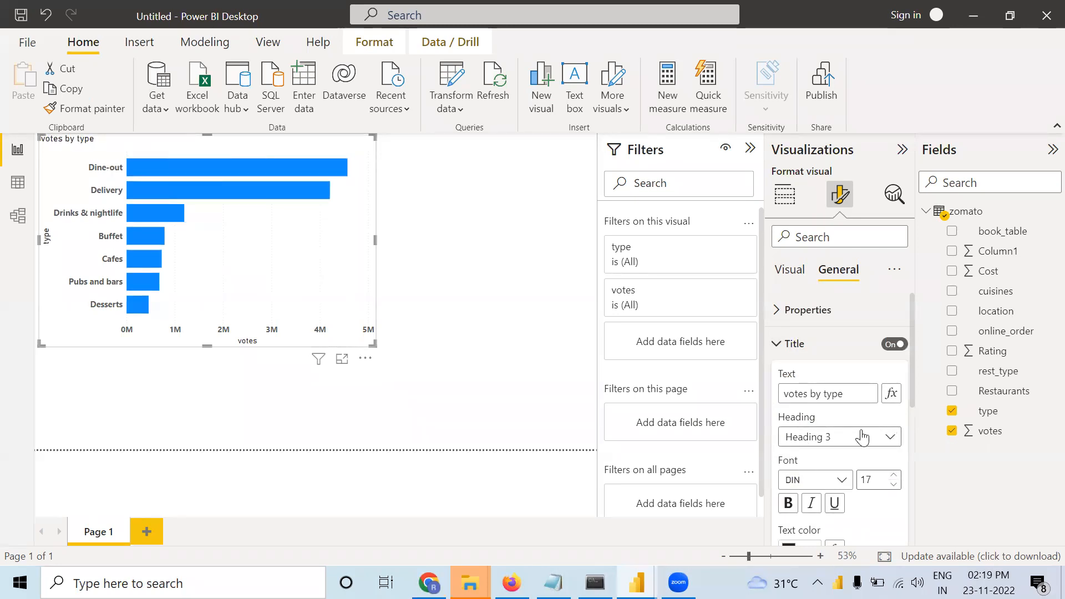
click(888, 441)
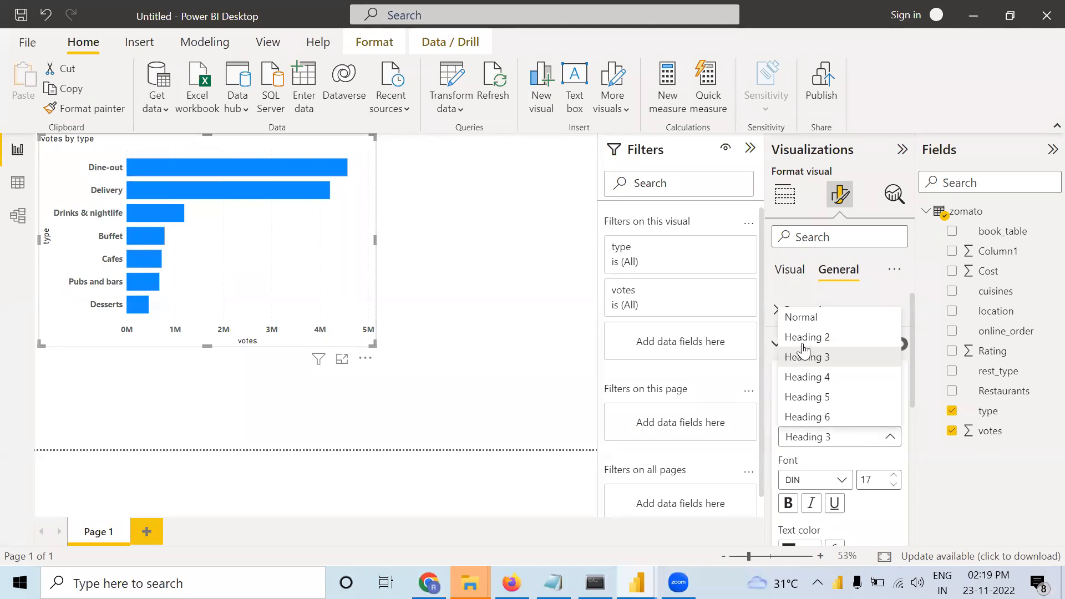
click(889, 467)
click(893, 476)
click(893, 476)
click(893, 476)
click(893, 476)
click(893, 476)
click(892, 476)
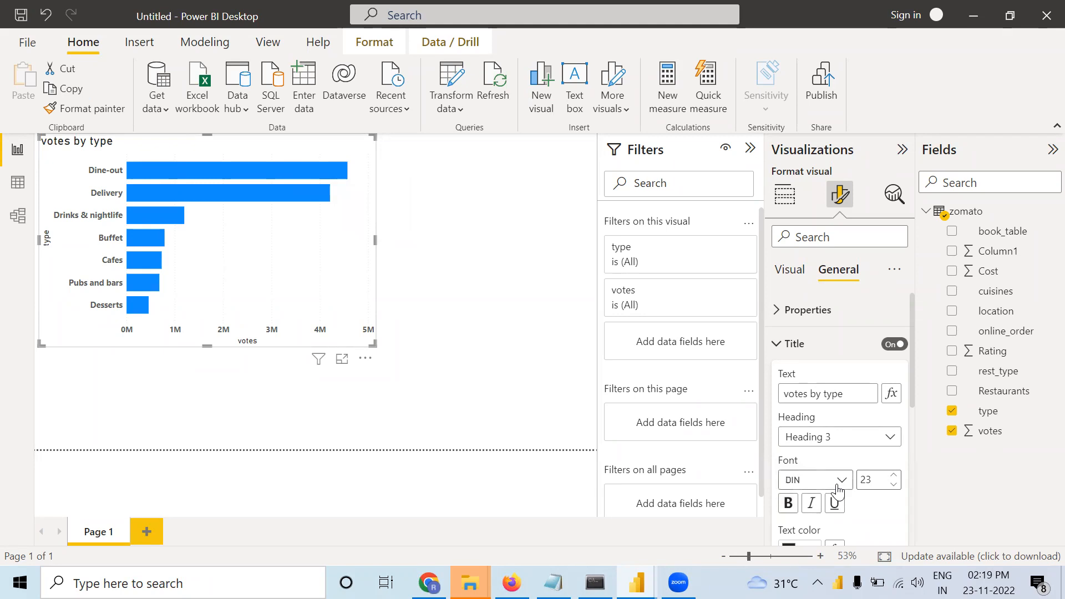
Set the chart title's font to Comic Sans MS and make it bold
click(802, 479)
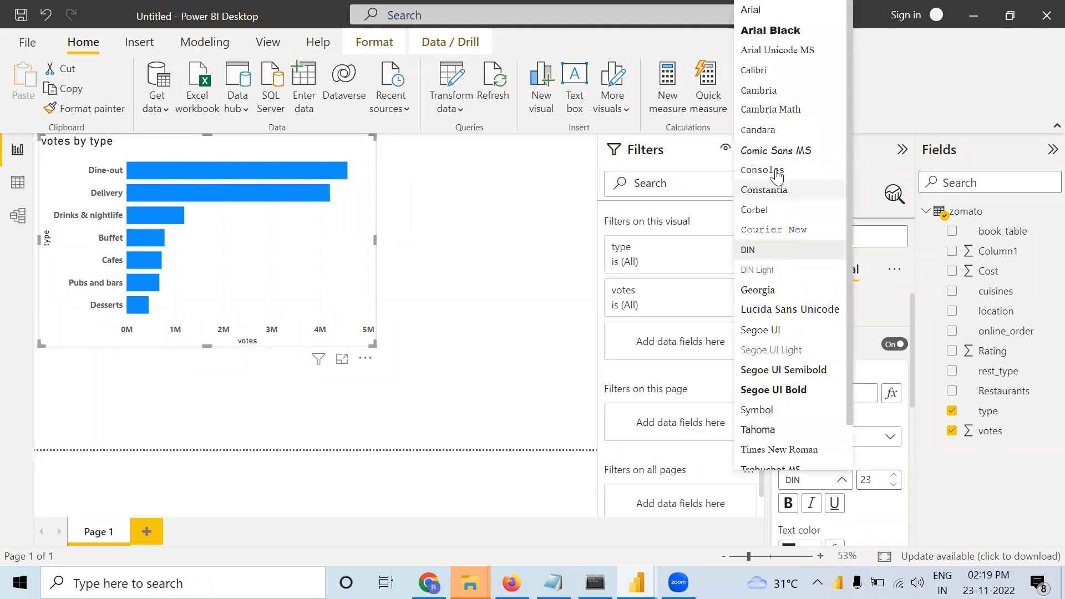
click(788, 151)
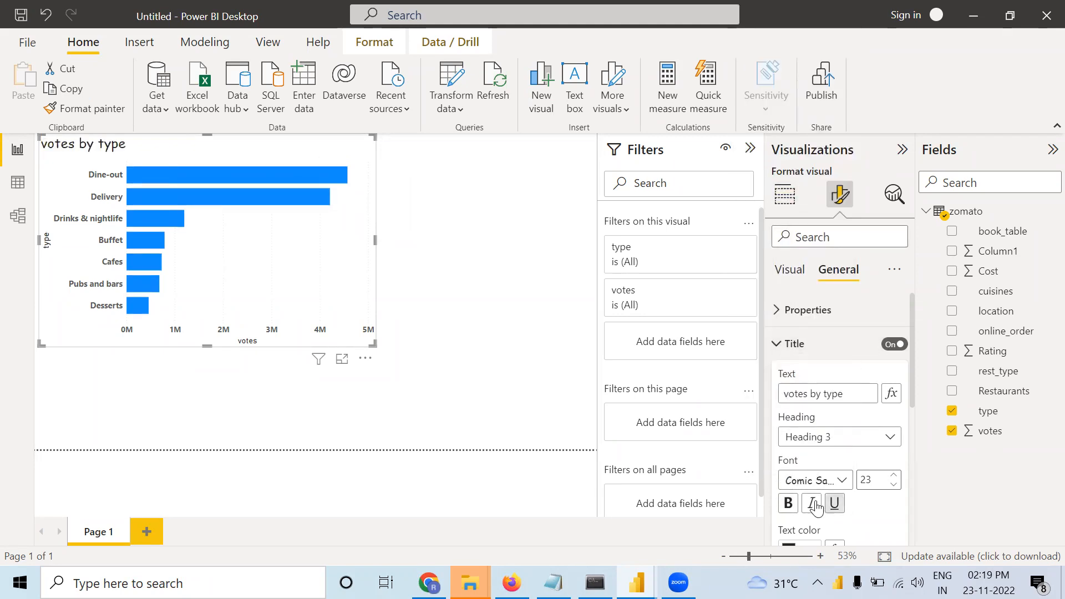
click(790, 503)
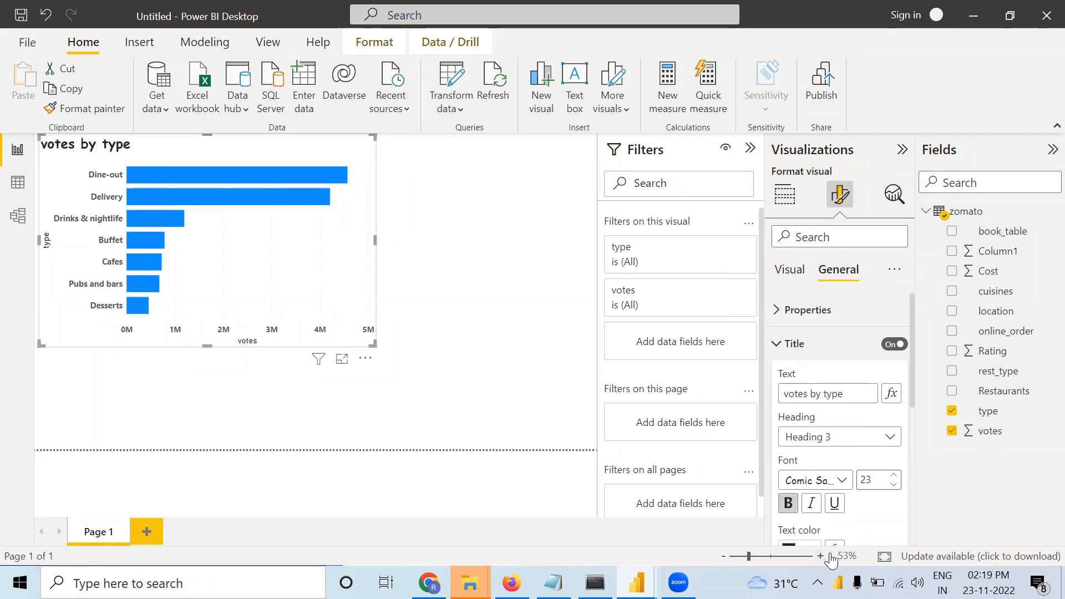
Change the chart title's text color to red
scroll(829, 536, down, 1)
scroll(829, 535, down, 1)
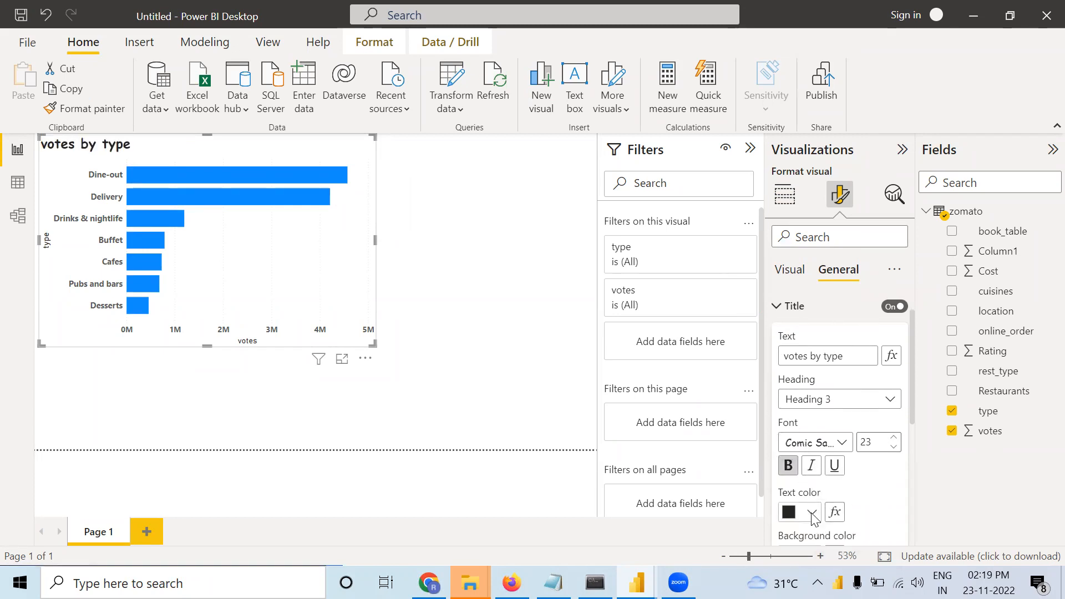
click(812, 513)
click(1011, 444)
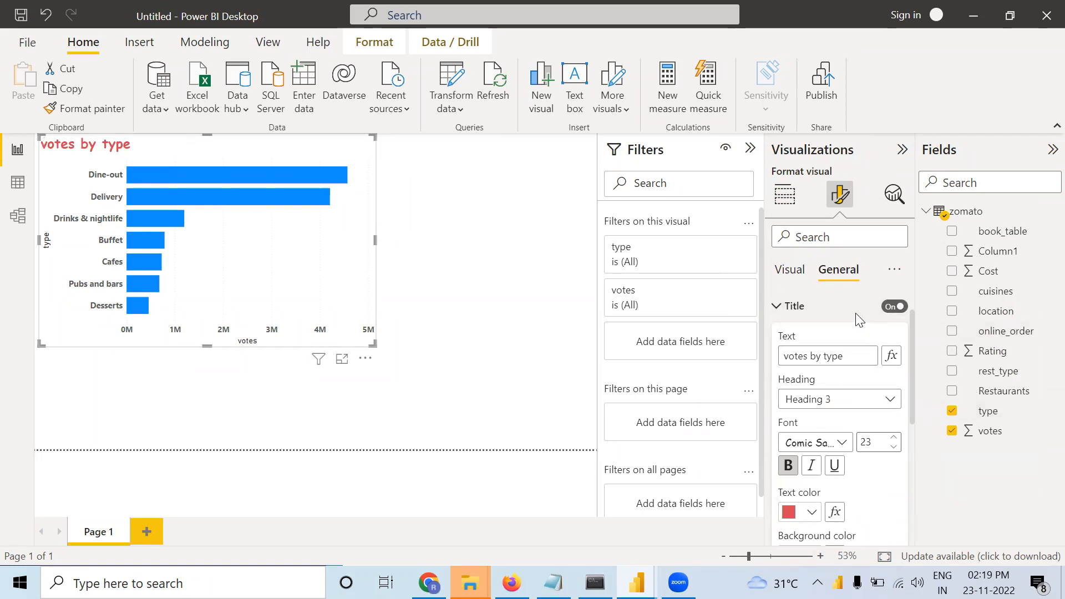
Enable the Show all option for the chart's bar colors so each type category can be colored individually
click(790, 271)
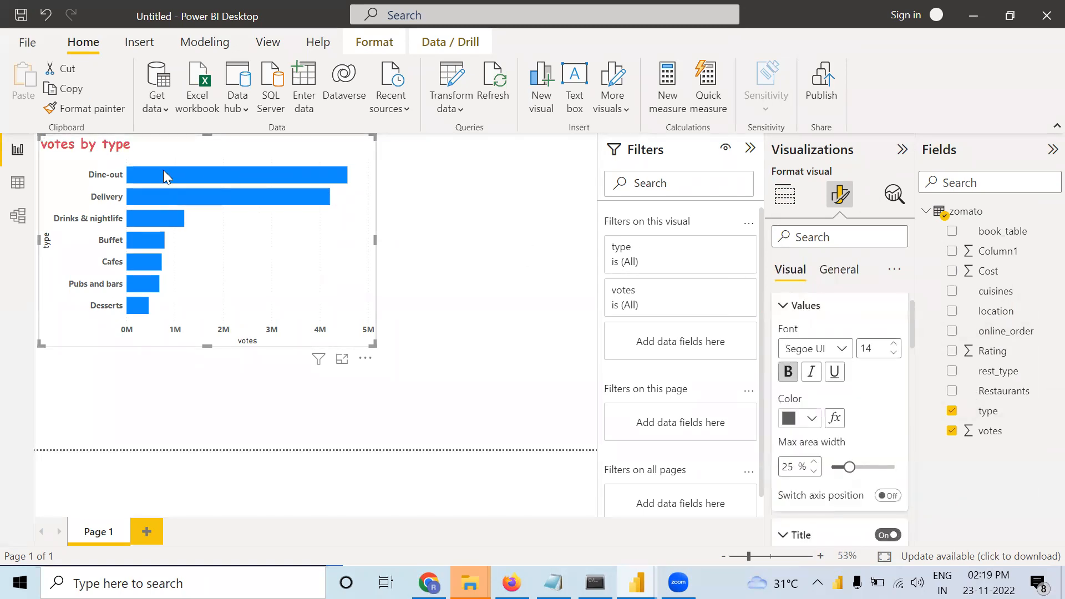
scroll(870, 429, down, 2)
scroll(869, 428, down, 4)
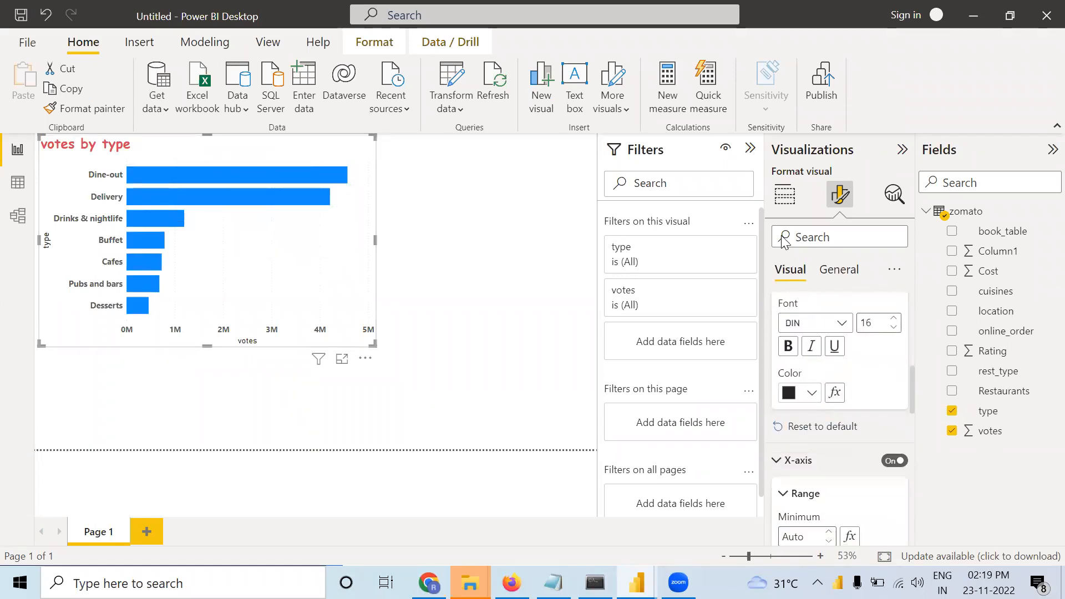
scroll(832, 283, up, 4)
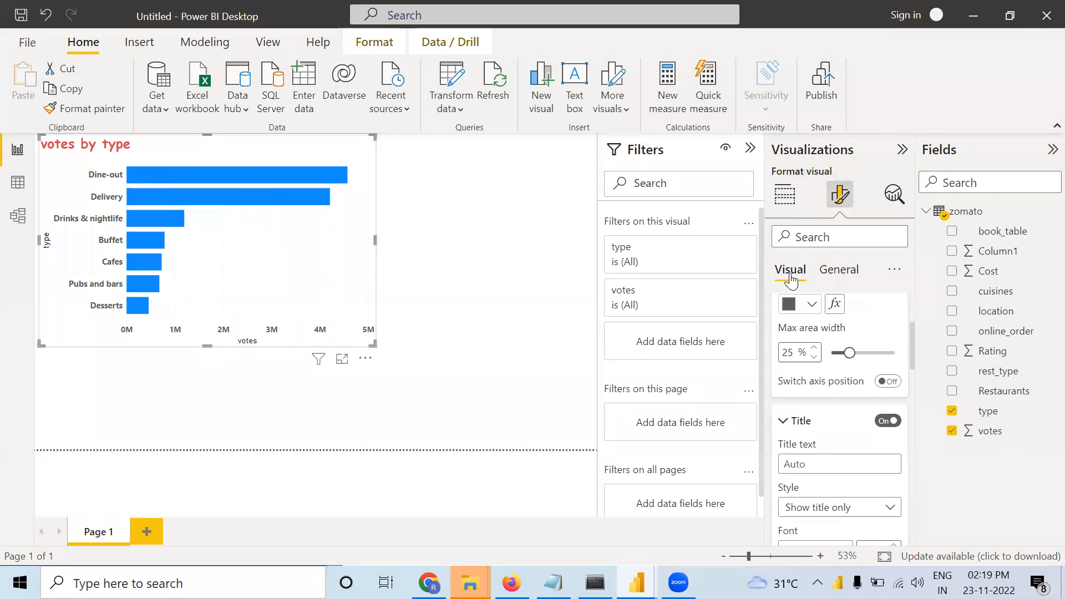
scroll(843, 328, down, 8)
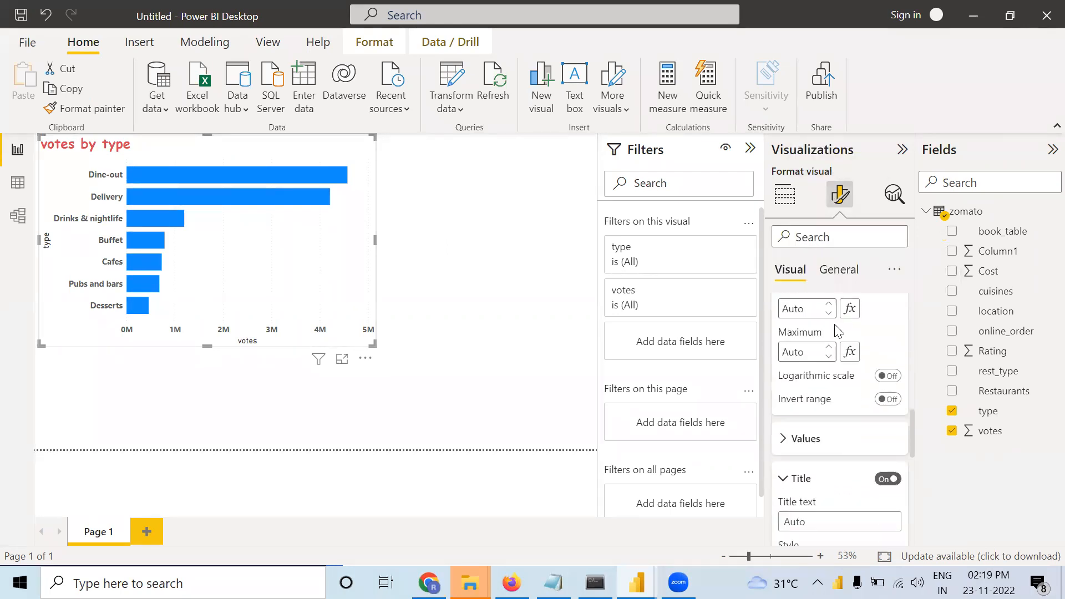
scroll(834, 333, down, 6)
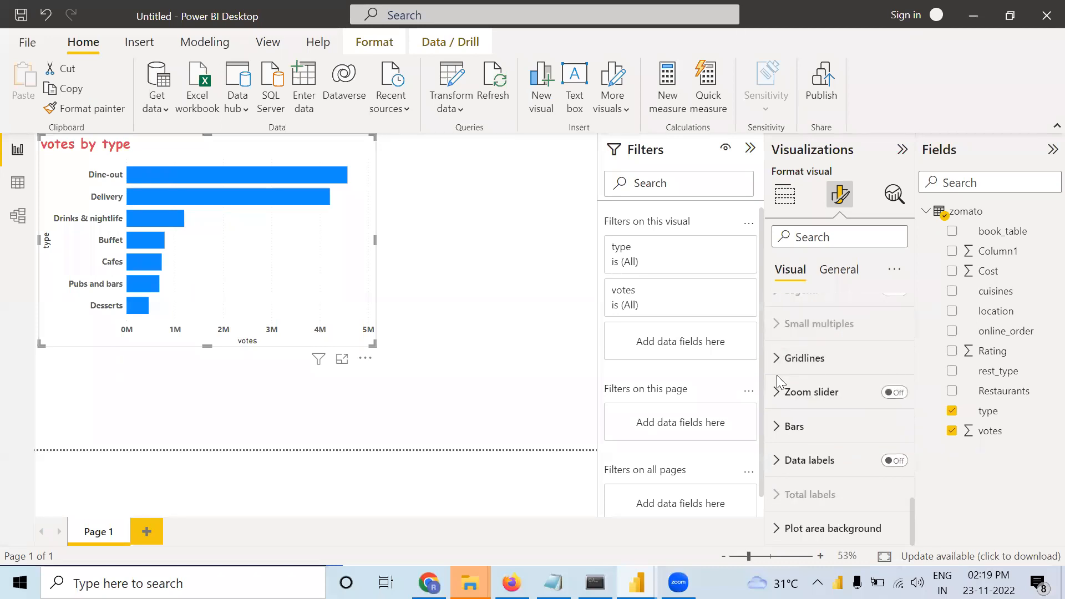
click(793, 426)
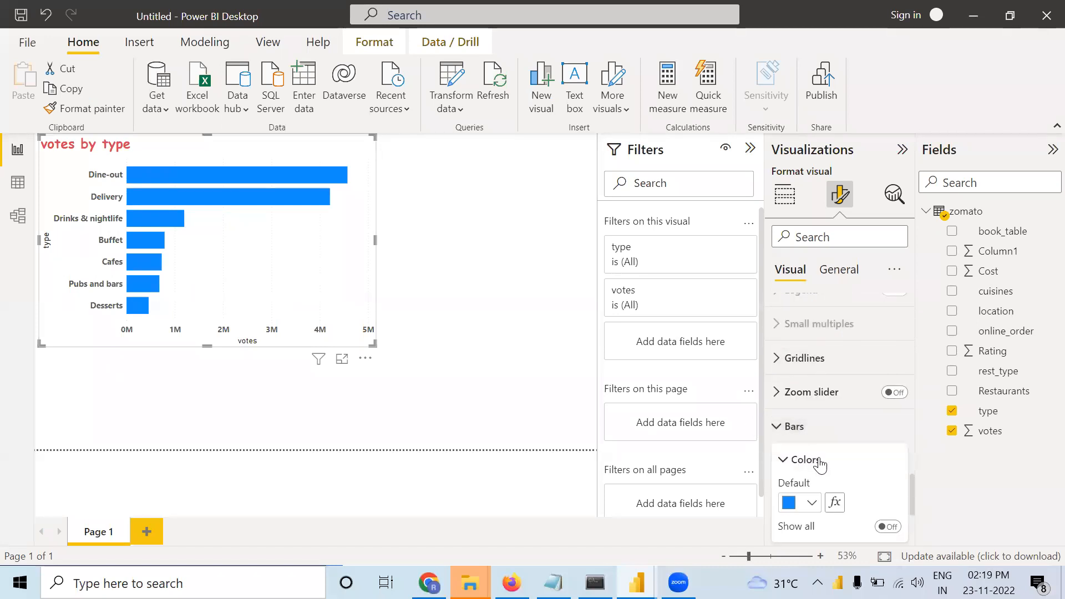
scroll(820, 458, down, 1)
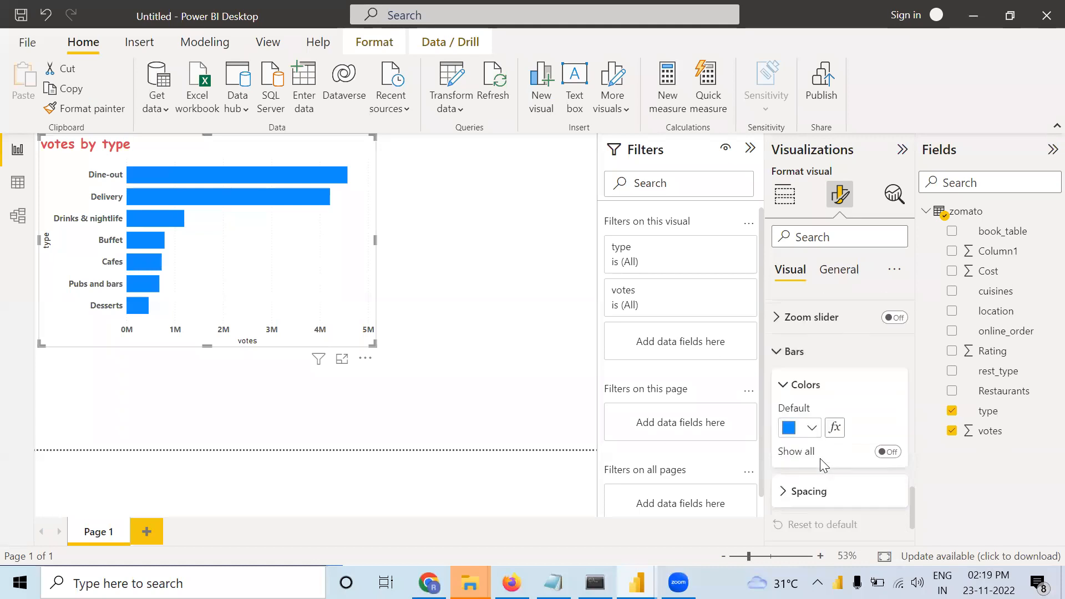
click(889, 451)
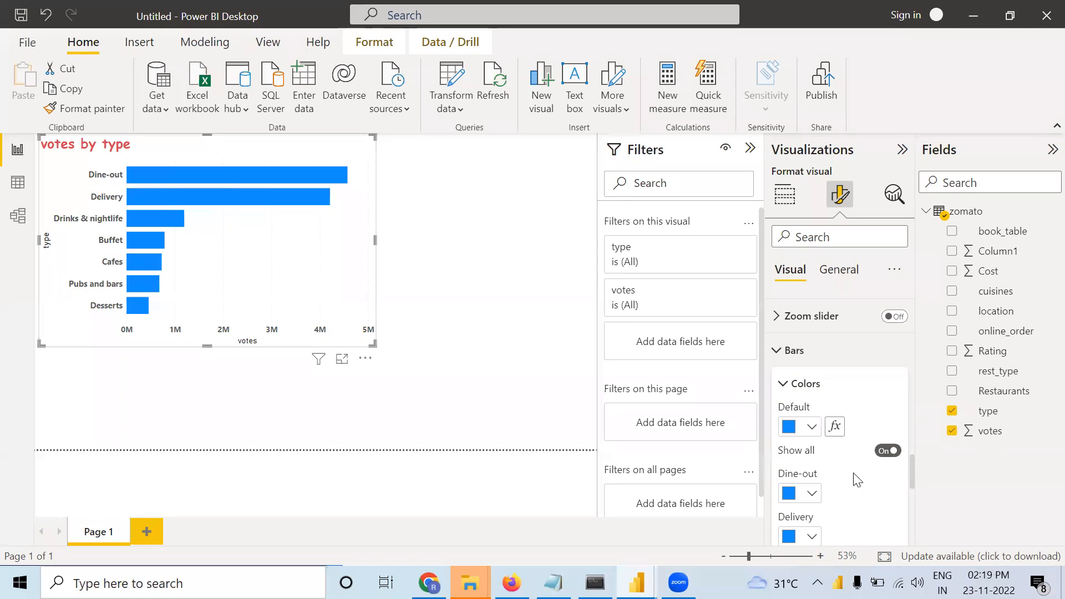
Color the Delivery bar pink
scroll(811, 431, down, 2)
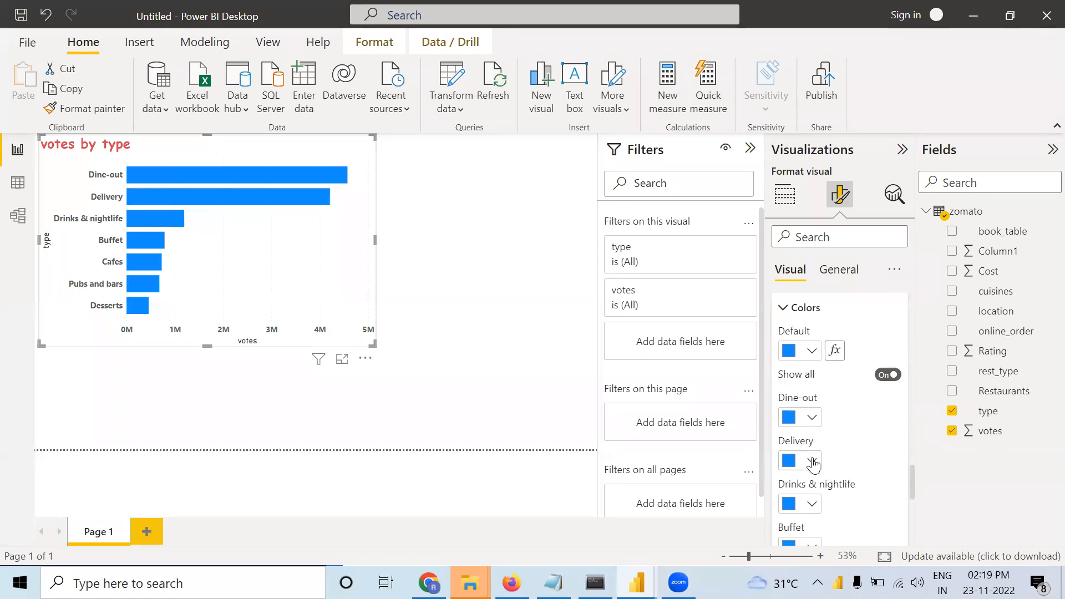
click(813, 462)
click(963, 390)
Give the Drinks & nightlife bar a custom green color, #51AE30
click(813, 503)
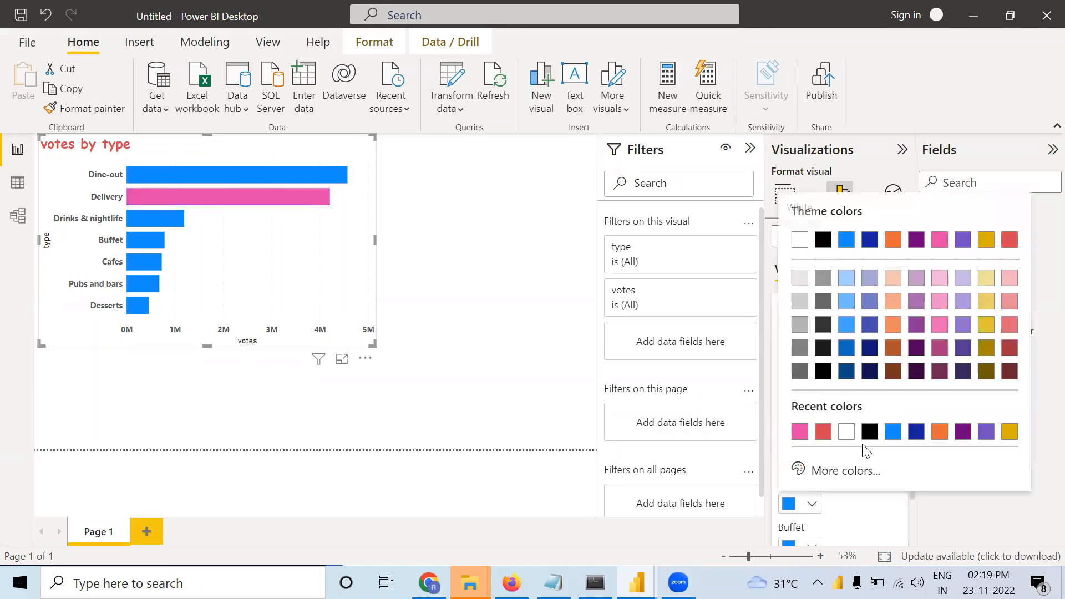
click(867, 482)
click(857, 408)
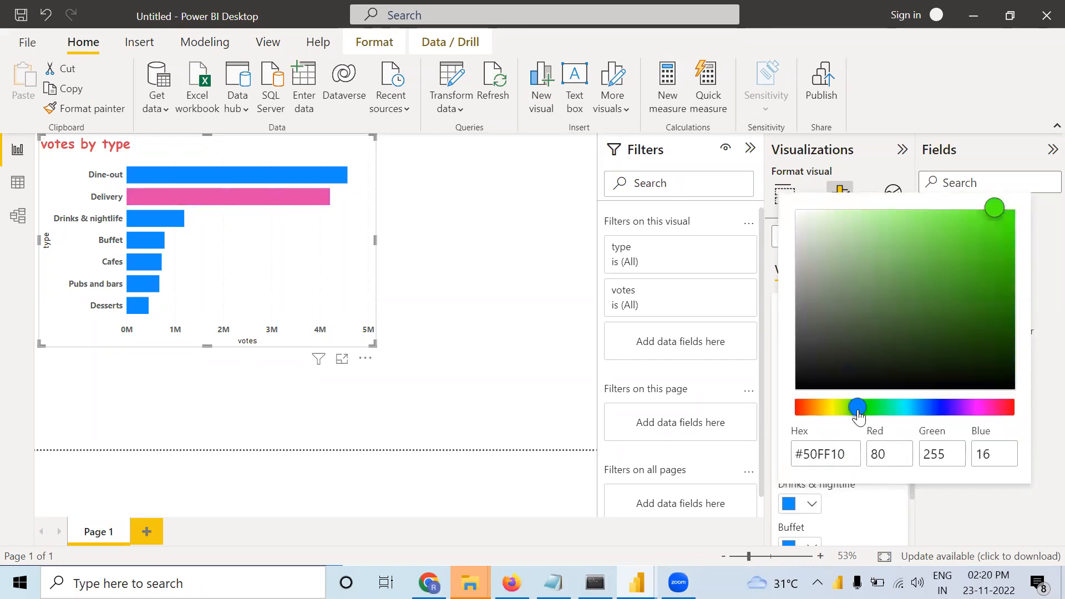
click(949, 264)
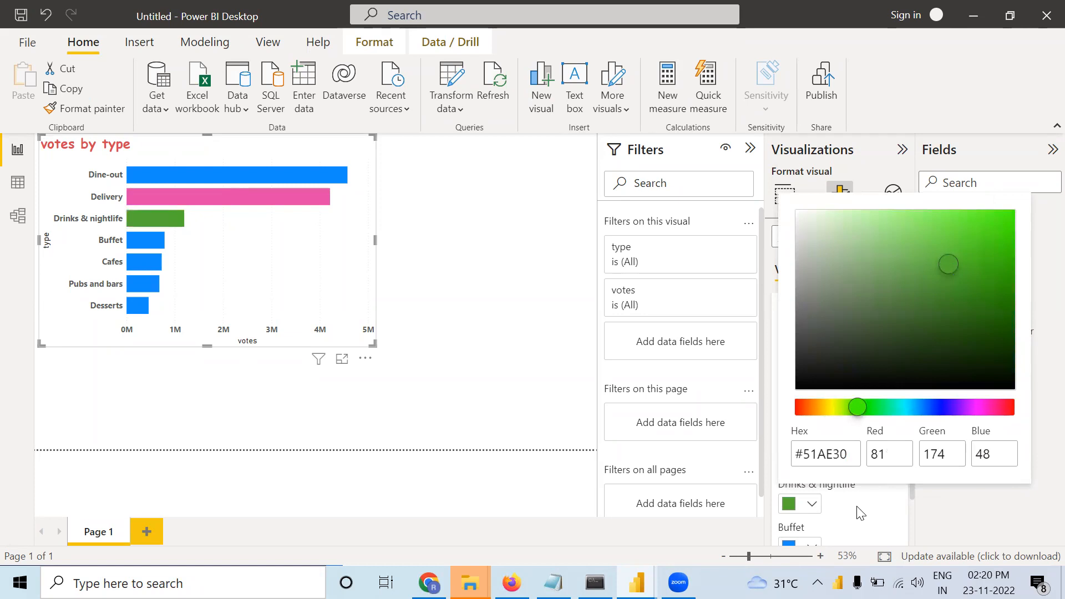
click(861, 513)
Color the Buffet bar purple and the Cafes bar dark red
scroll(827, 483, down, 2)
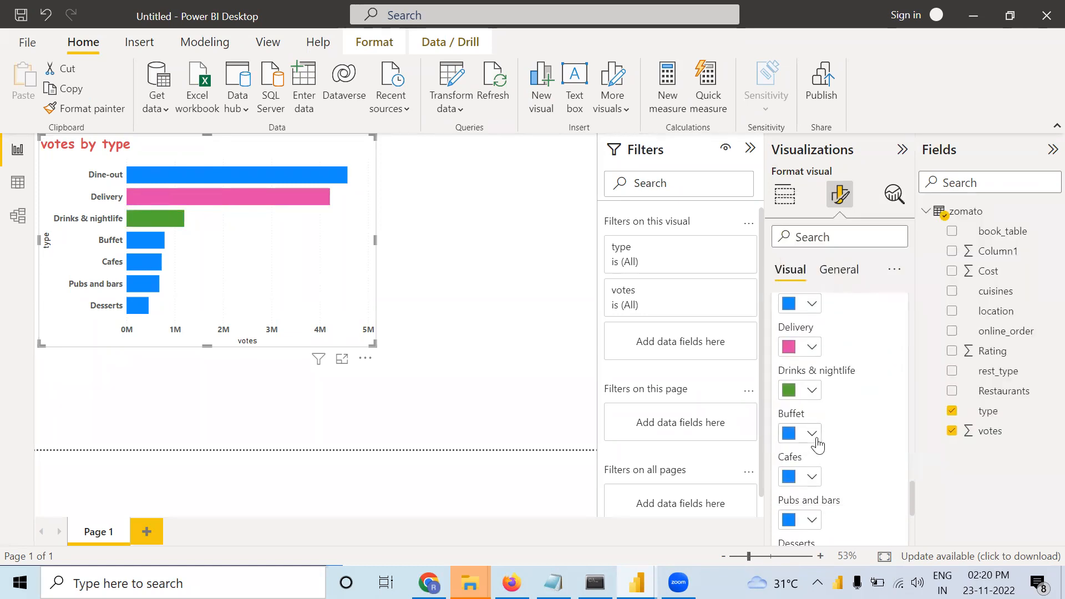
click(816, 441)
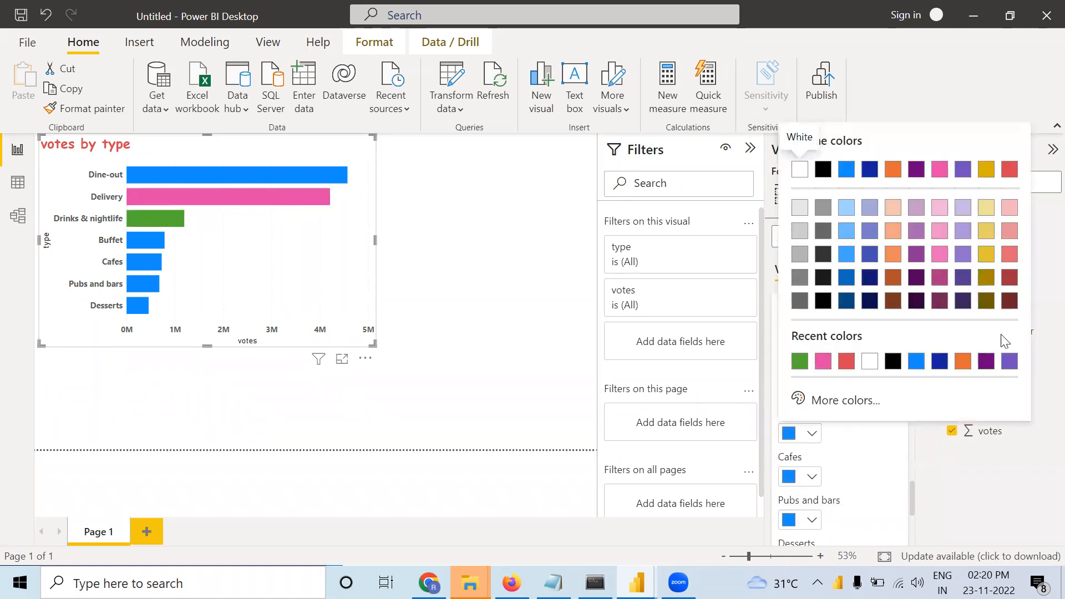
click(1010, 362)
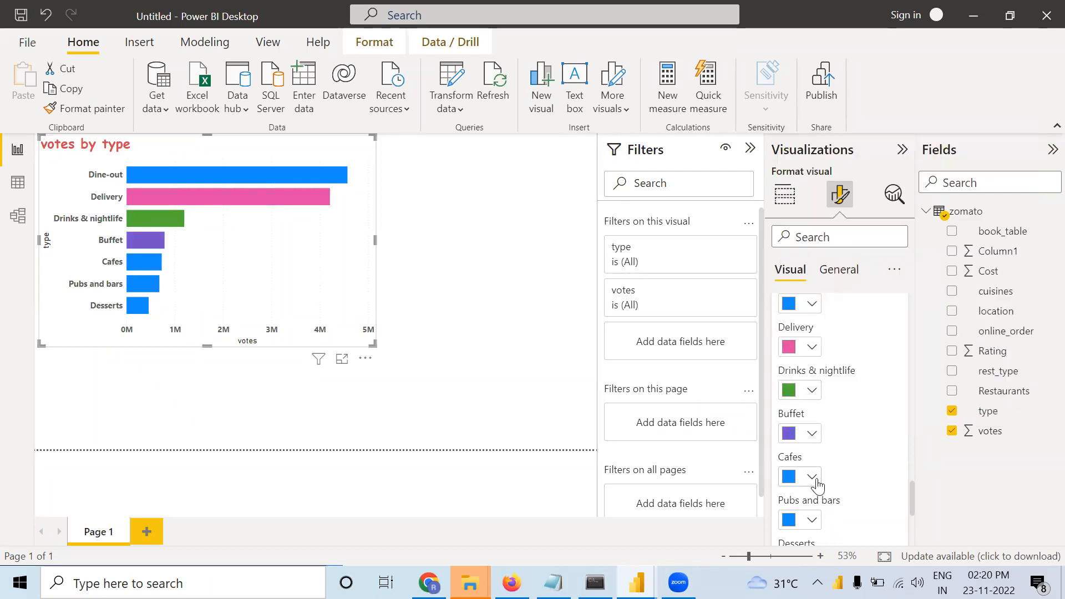
click(812, 476)
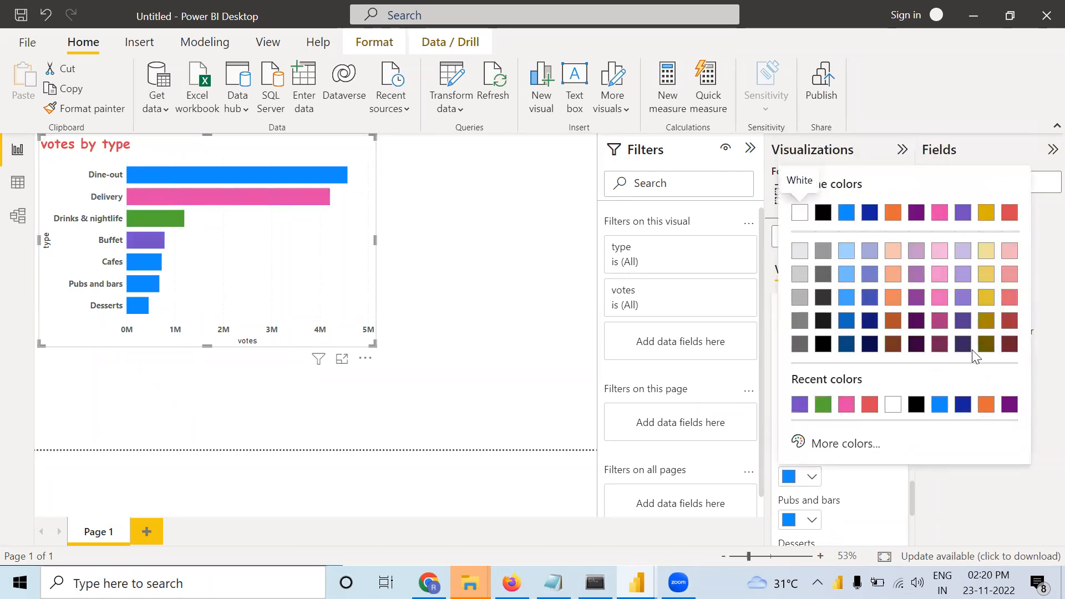
click(1010, 320)
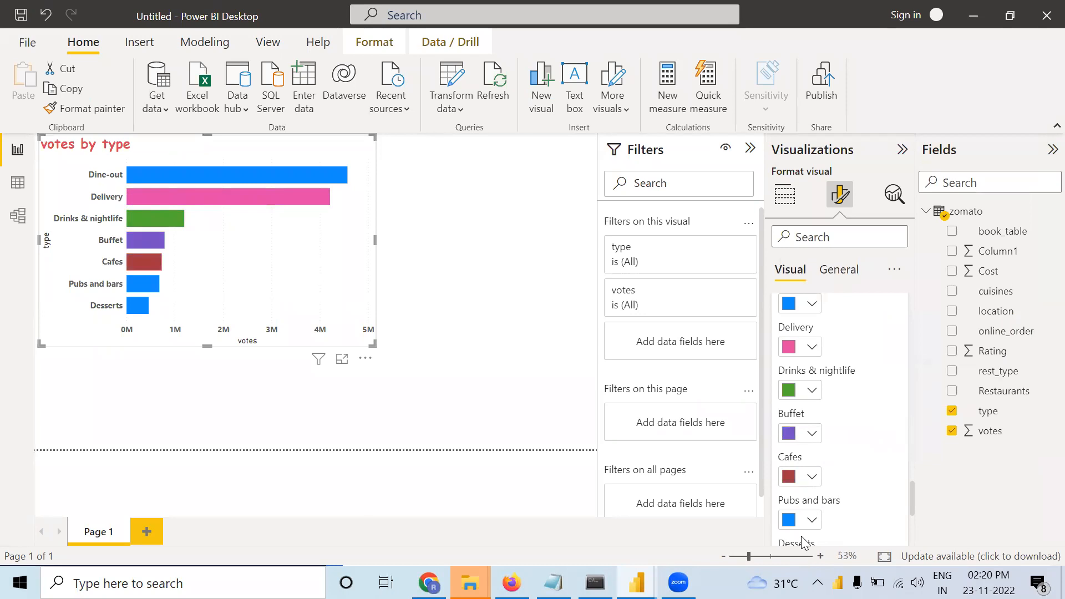
Color the Pubs and bars bar light gray and the Desserts bar black in the votes by type chart
click(811, 520)
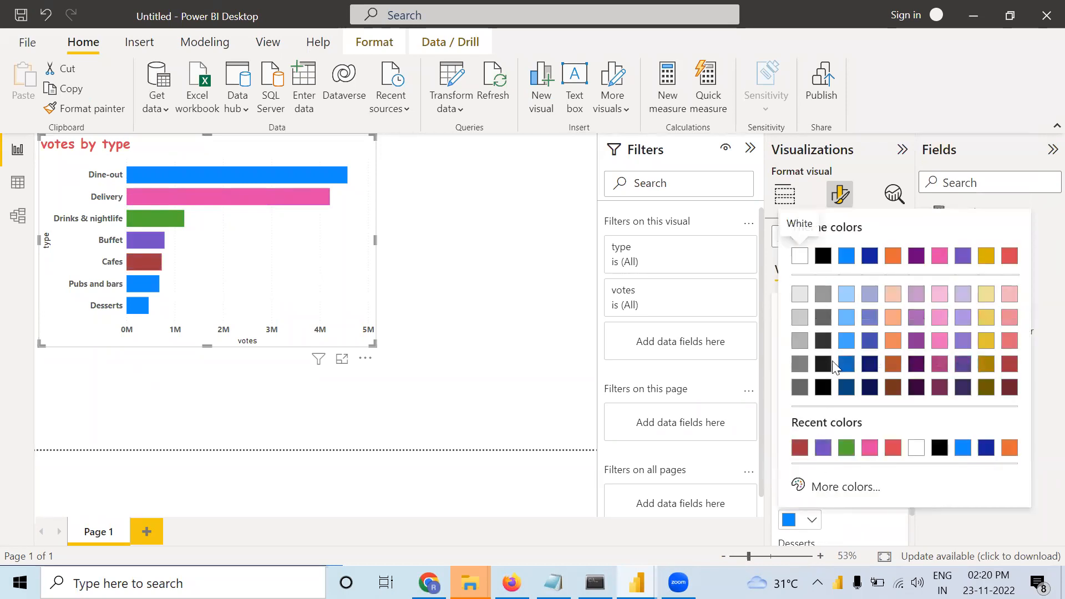
click(799, 341)
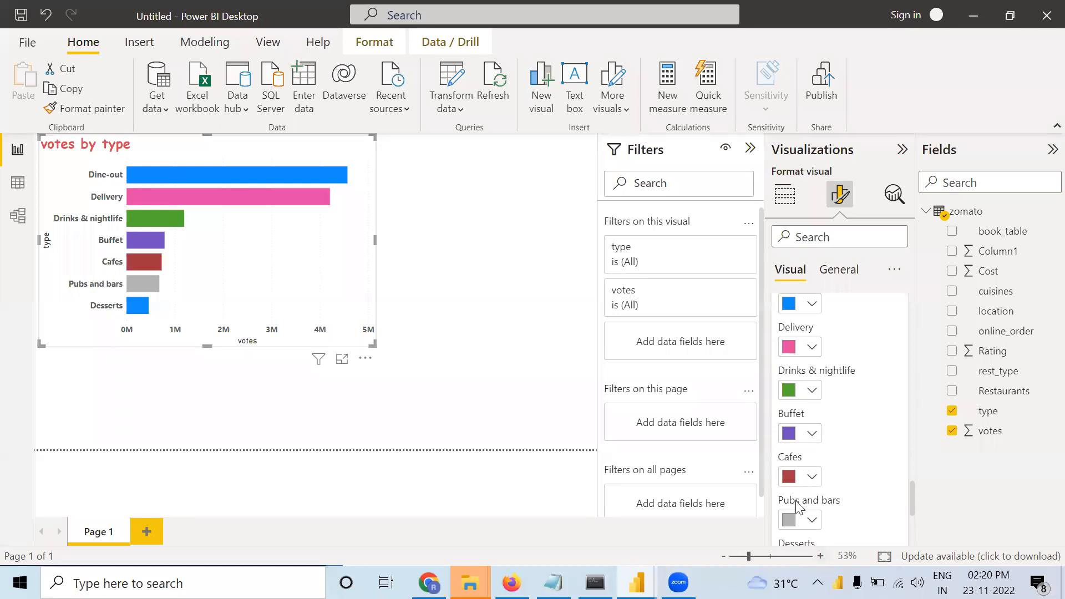
scroll(808, 518, down, 2)
click(810, 490)
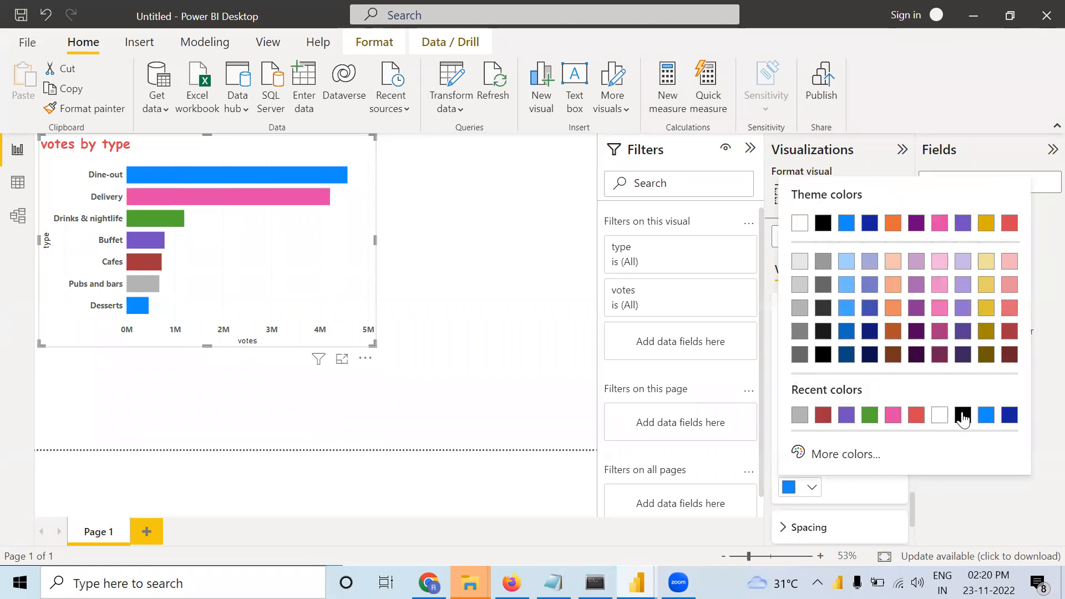
click(963, 418)
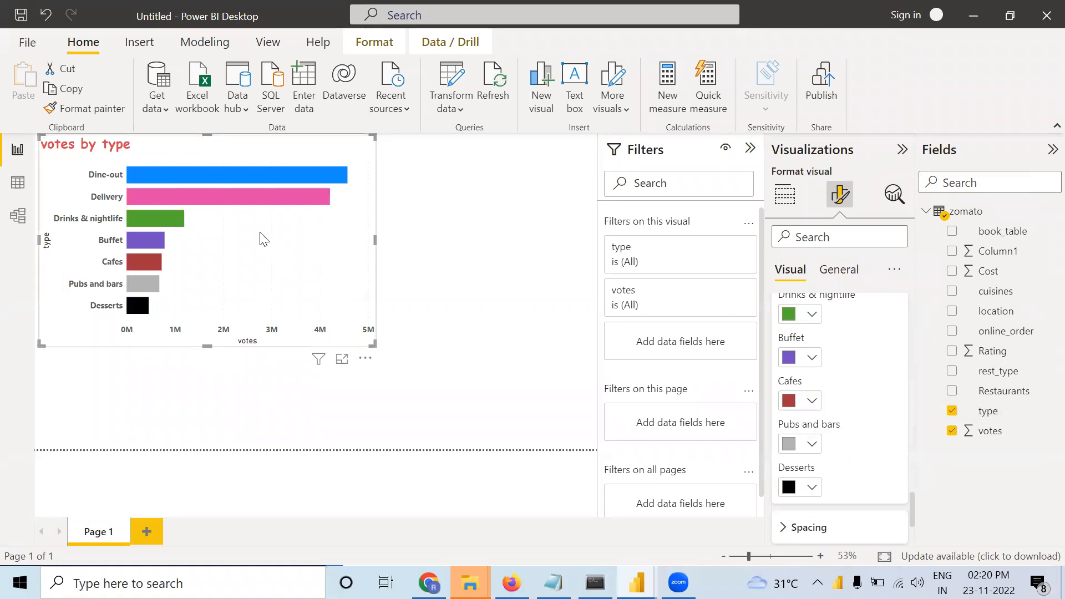
Add a stacked column chart with book_table on the X-axis and Rating on the Y-axis
click(427, 272)
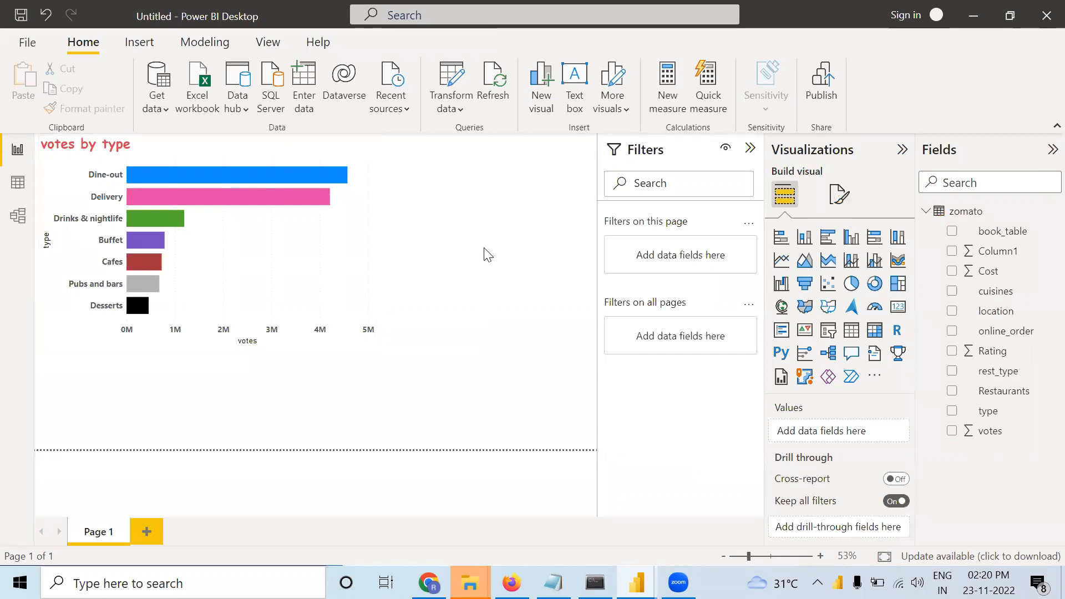
click(806, 238)
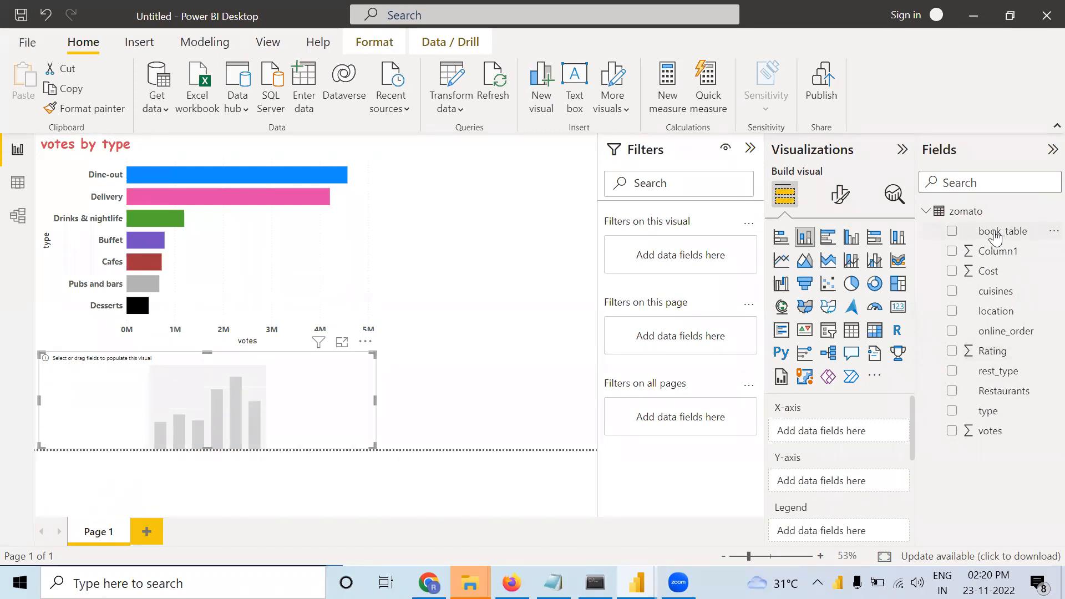
drag(995, 237, 842, 437)
drag(991, 351, 829, 490)
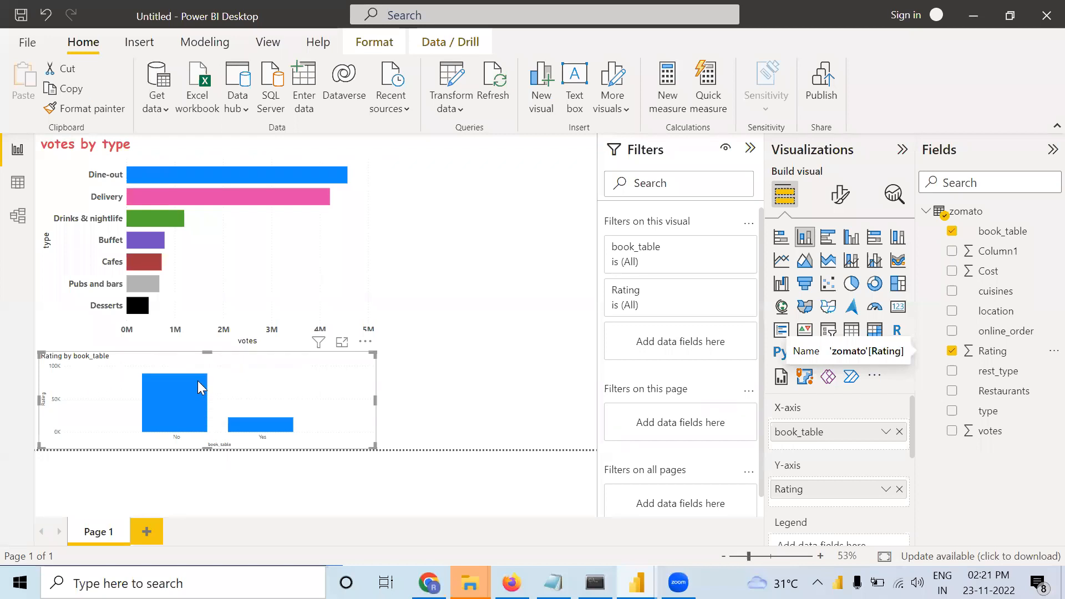
Move the Rating by book_table chart beside the votes by type chart and resize it to a similar height with a small gap between them
mouse_move(191, 391)
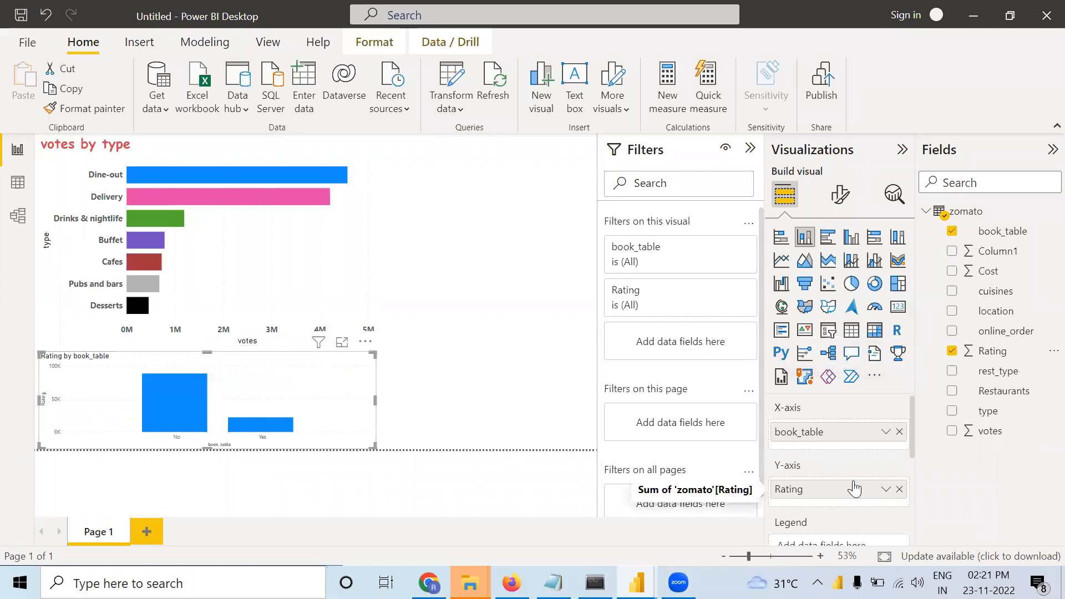
drag(376, 398, 549, 265)
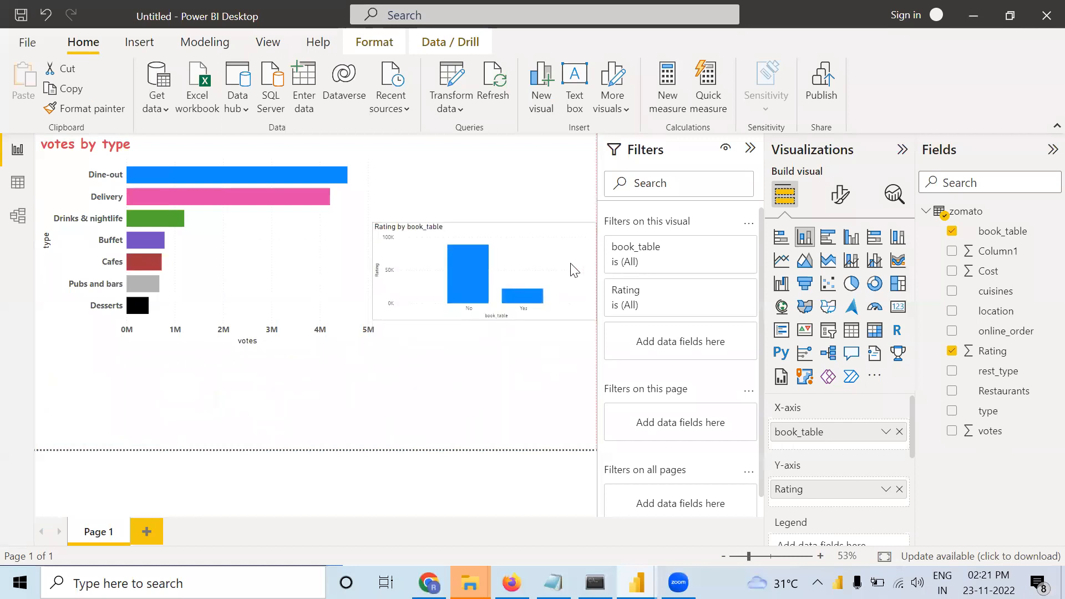
drag(485, 320, 492, 421)
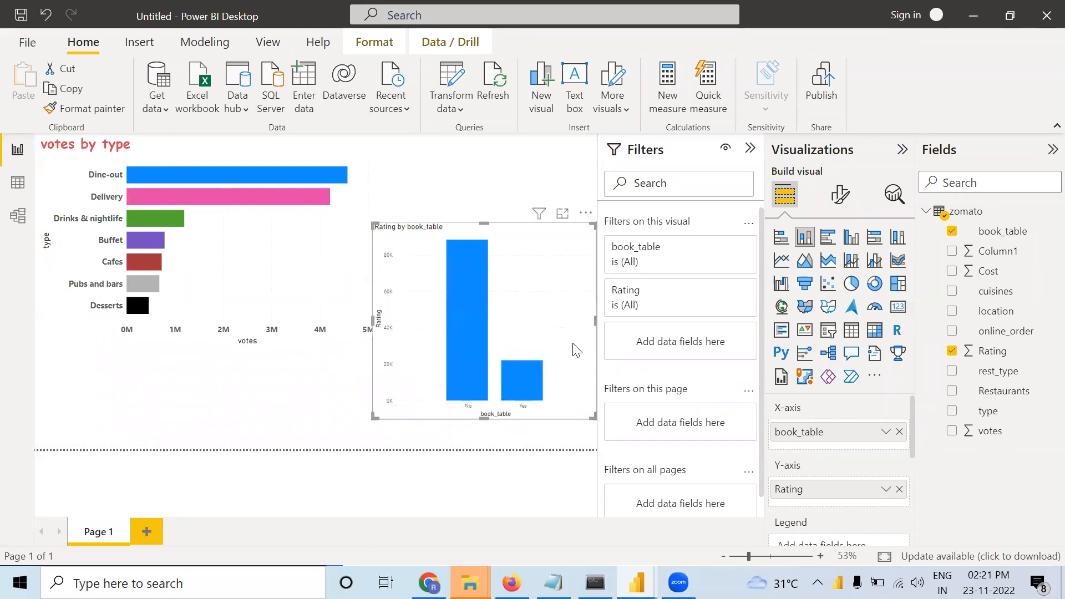
drag(532, 299, 535, 228)
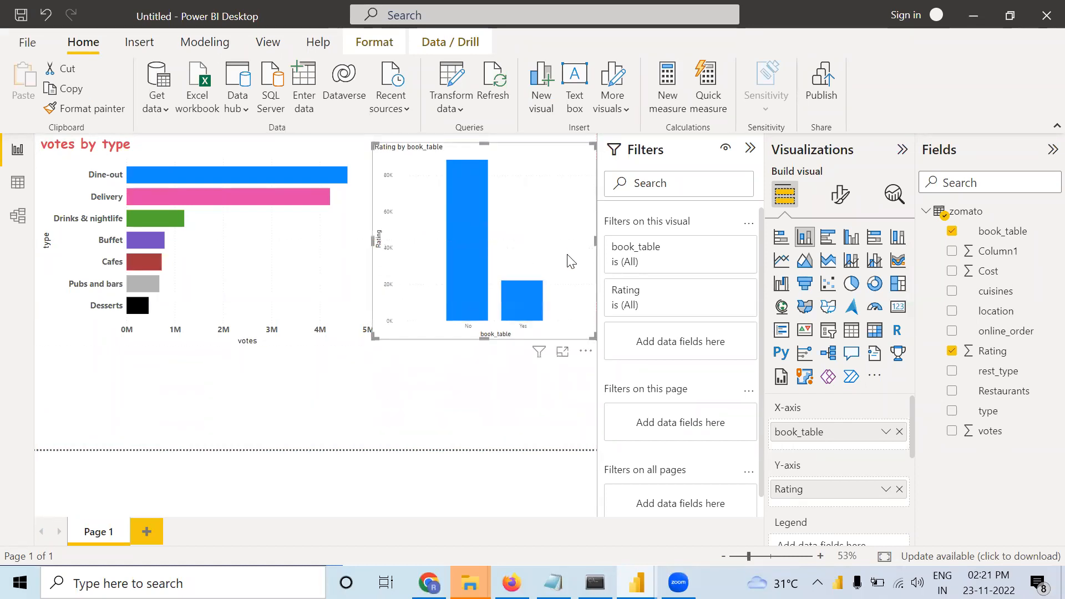
drag(373, 253, 391, 243)
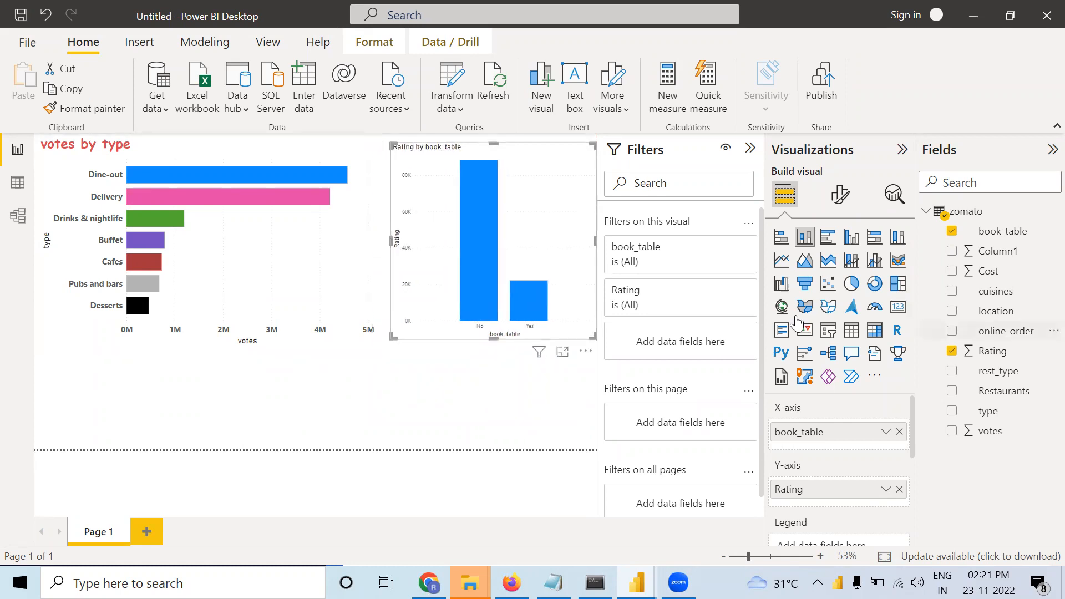
Set the font size of the Rating by book_table chart's X-axis values to 14
click(840, 195)
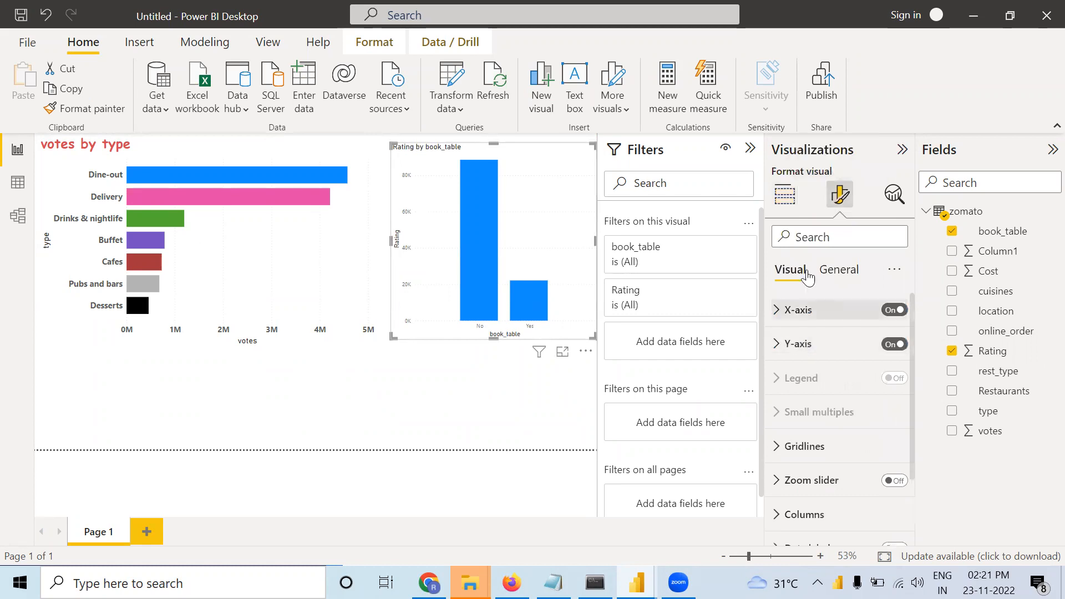
click(798, 310)
scroll(846, 358, down, 4)
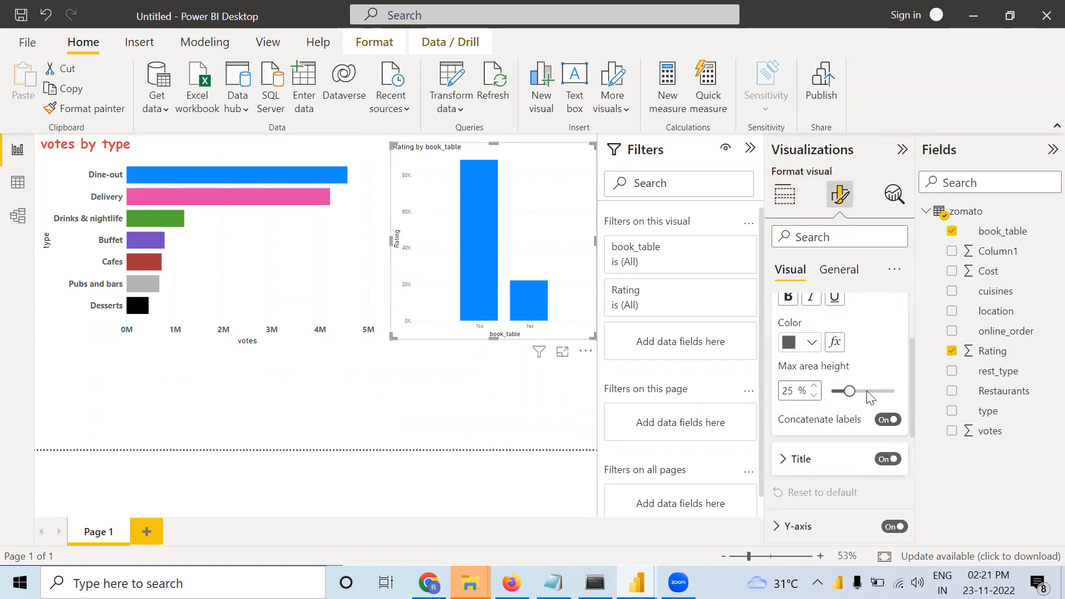
scroll(835, 396, up, 2)
click(895, 344)
click(895, 344)
click(895, 343)
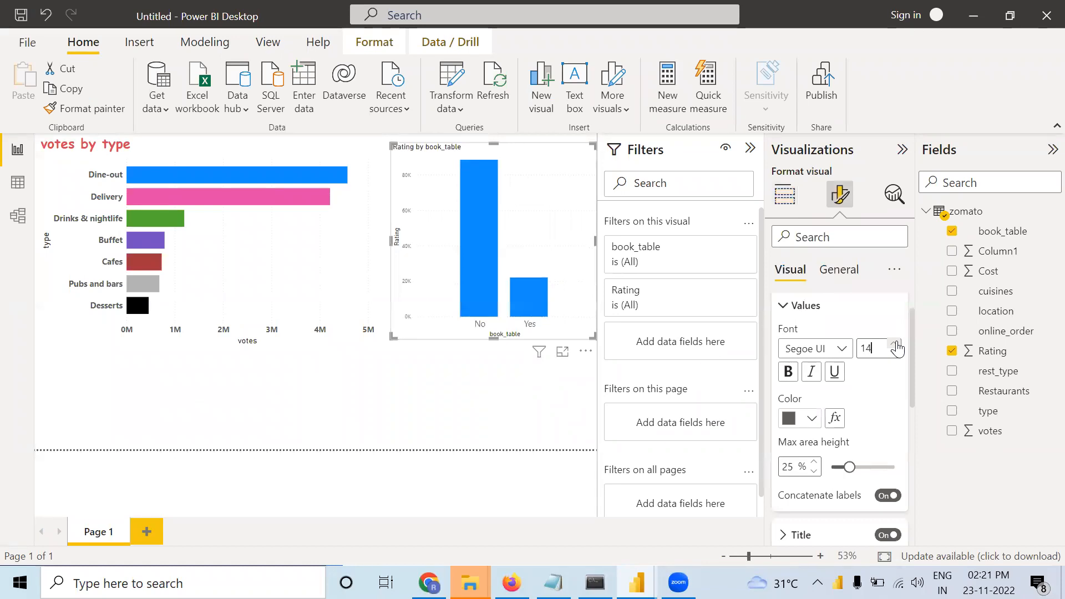
Set the font size of the Rating by book_table chart's Y-axis values to 16
scroll(852, 406, down, 4)
click(807, 454)
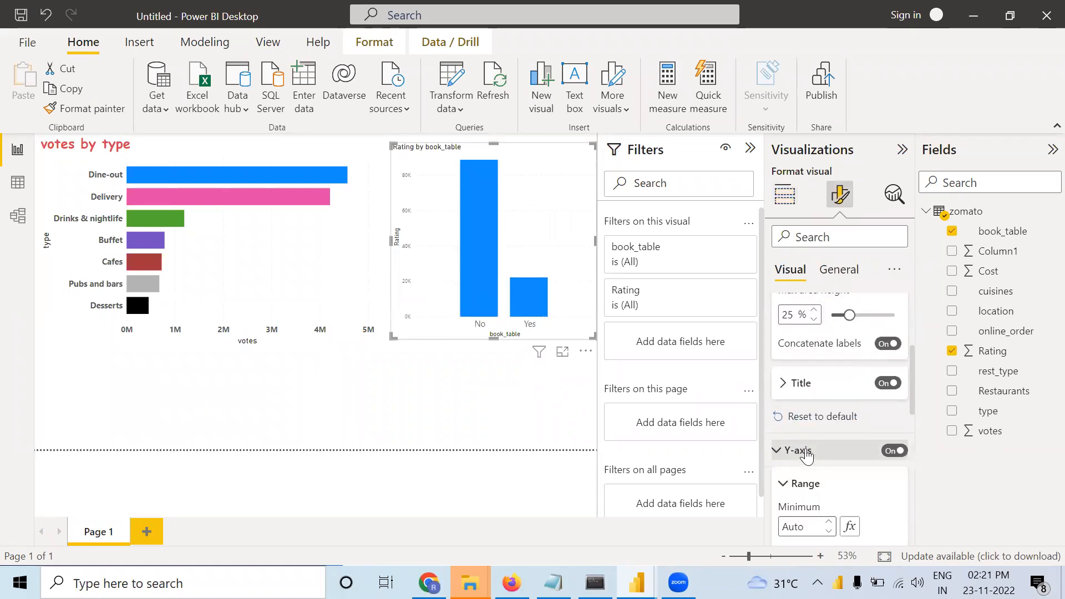
scroll(807, 454, down, 2)
scroll(865, 522, down, 2)
click(850, 480)
scroll(910, 421, down, 2)
click(894, 431)
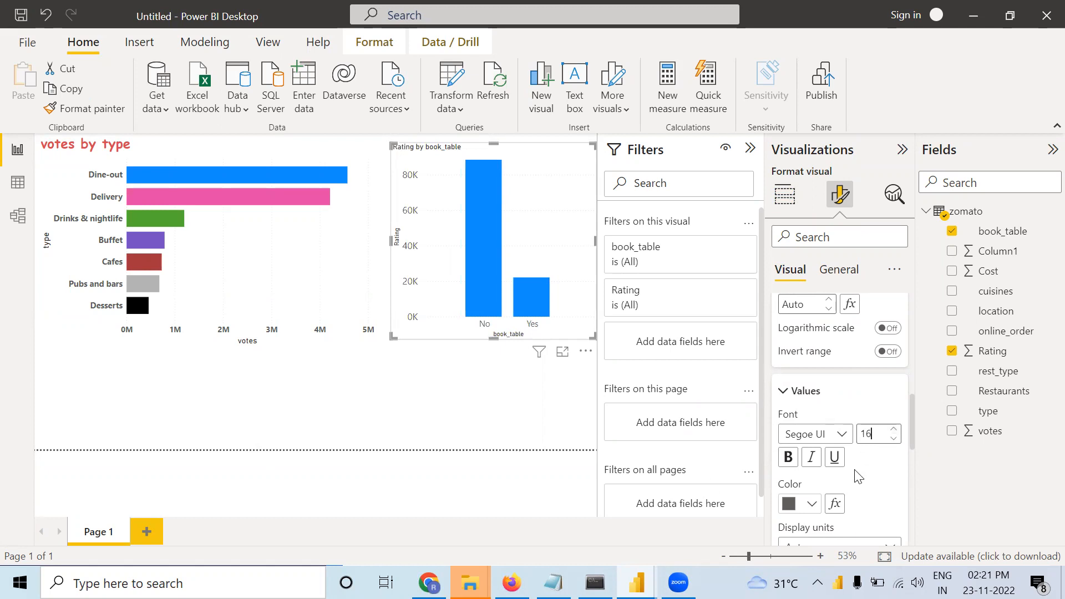
Set the Rating by book_table chart's title font size to 21
scroll(832, 476, down, 2)
scroll(838, 502, down, 2)
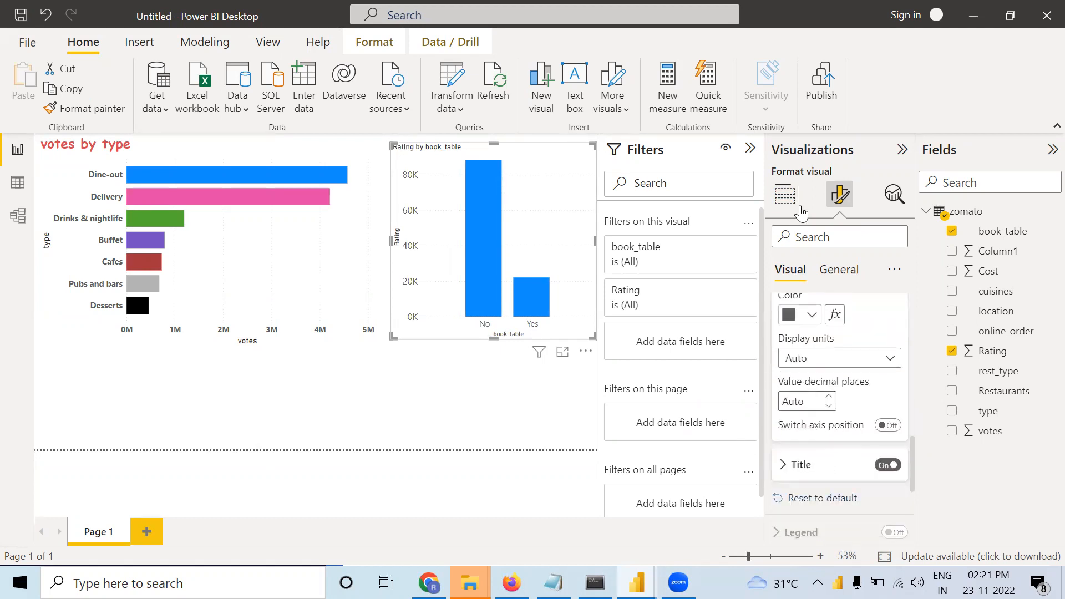
click(837, 269)
click(845, 347)
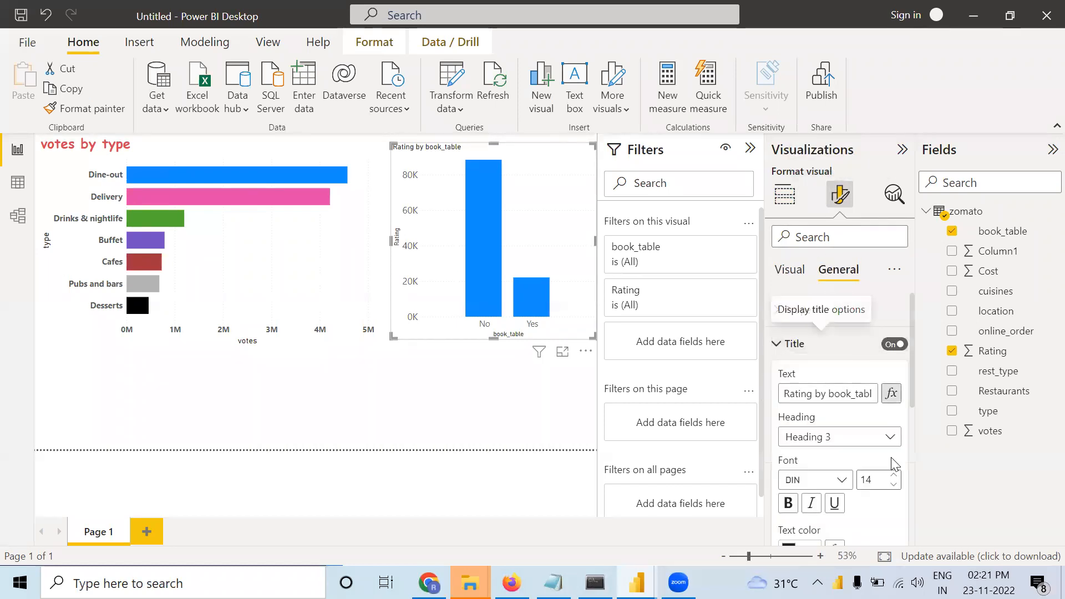
scroll(870, 442, down, 1)
click(892, 438)
click(892, 438)
click(892, 438)
click(892, 438)
click(892, 438)
click(892, 438)
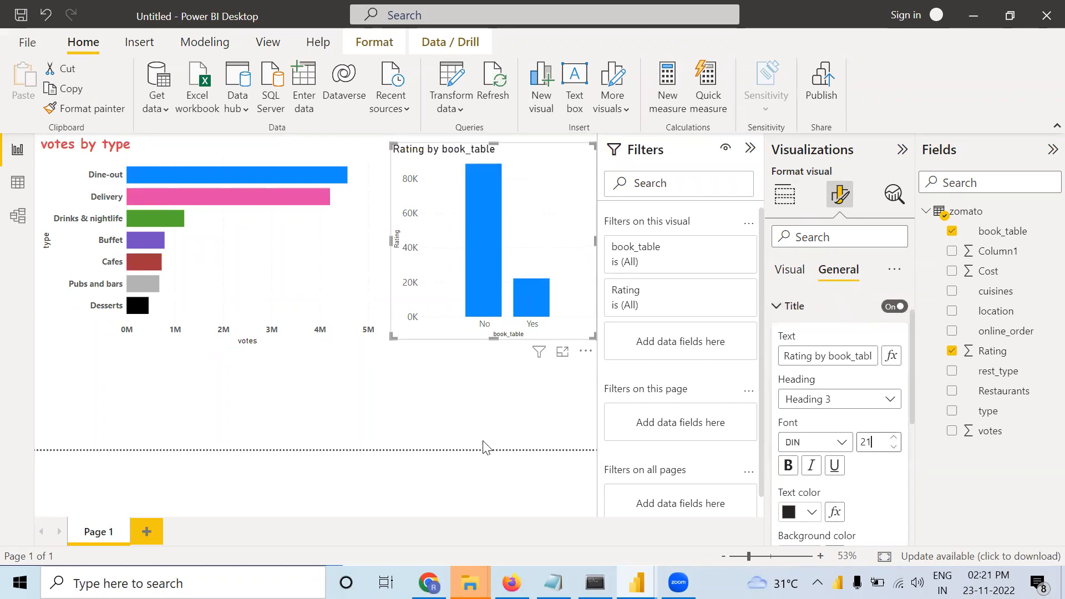
click(492, 428)
Make the Rating by book_table chart's horizontal gridlines dashed and dark gray
click(497, 202)
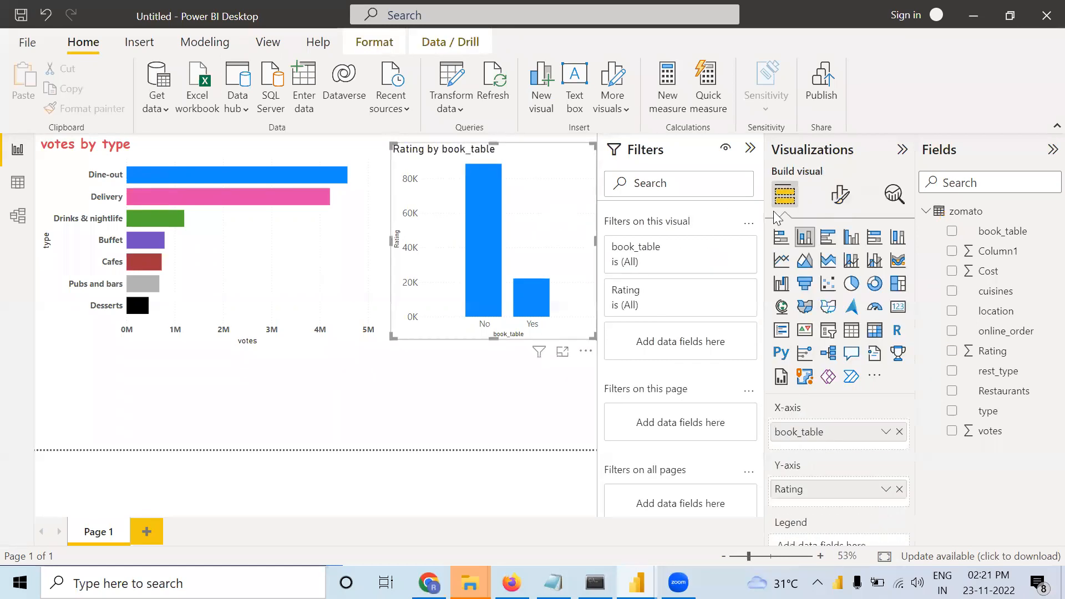
click(839, 200)
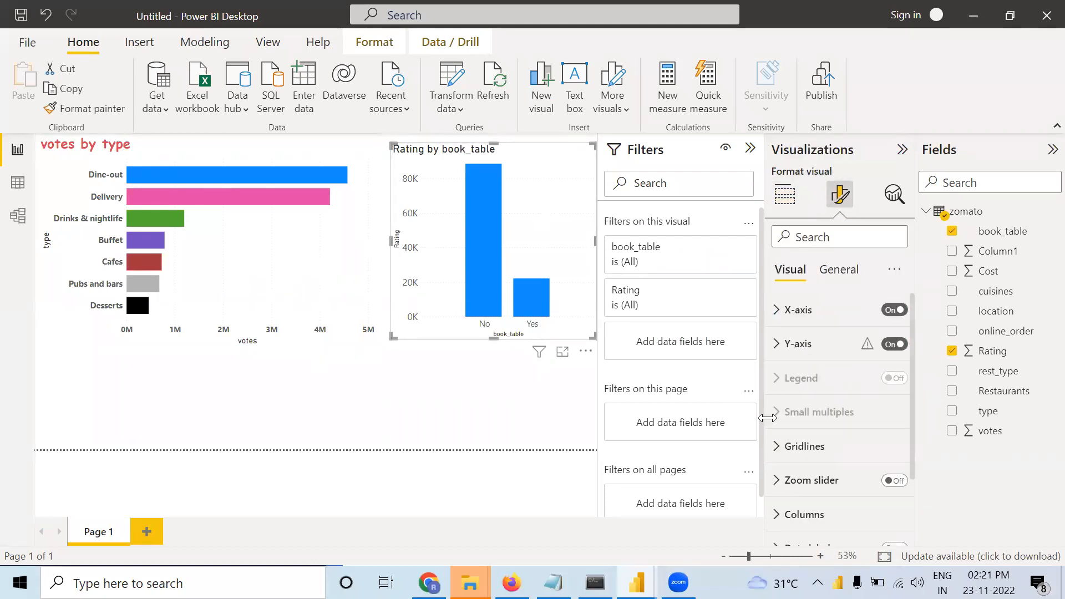
click(804, 447)
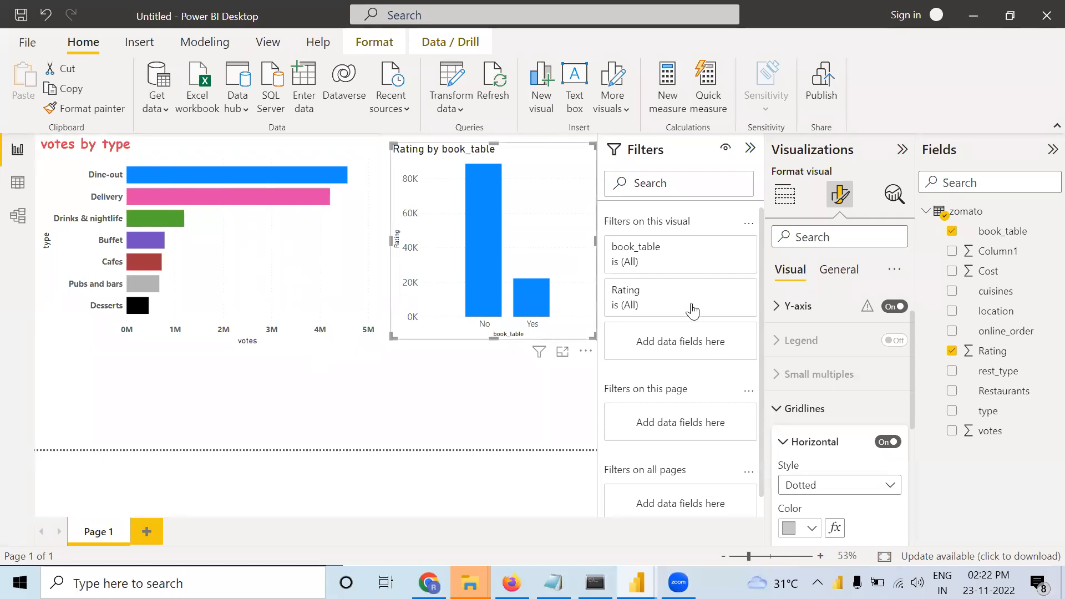
click(857, 492)
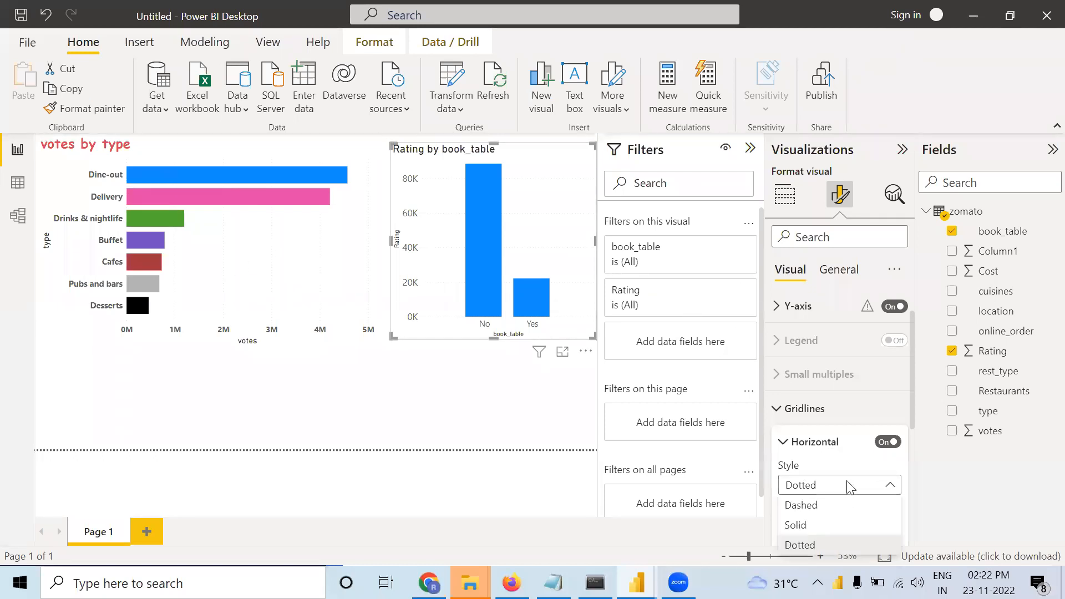
click(817, 506)
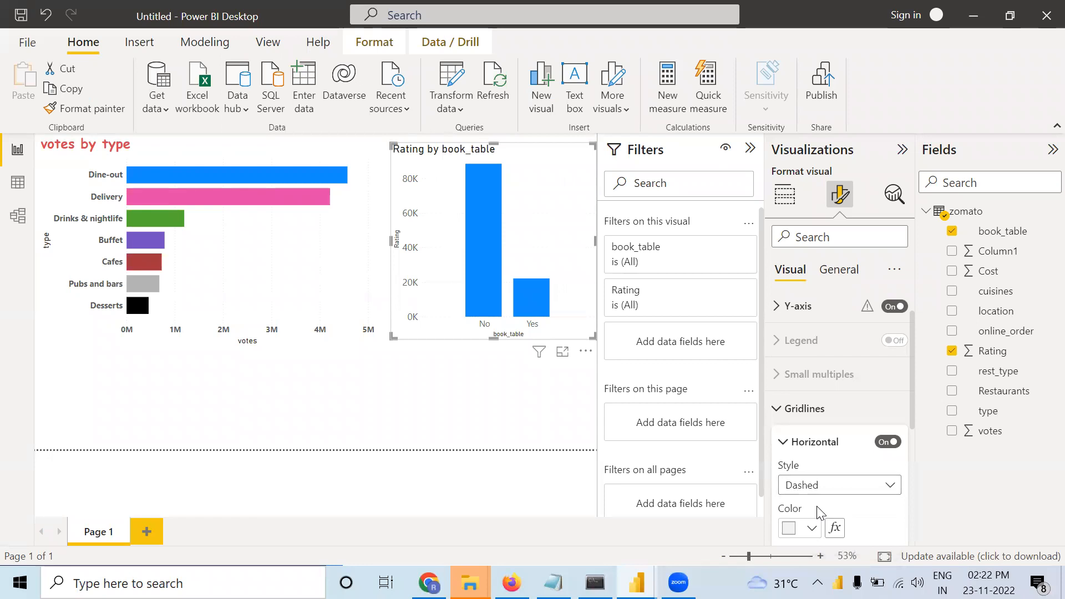
click(812, 534)
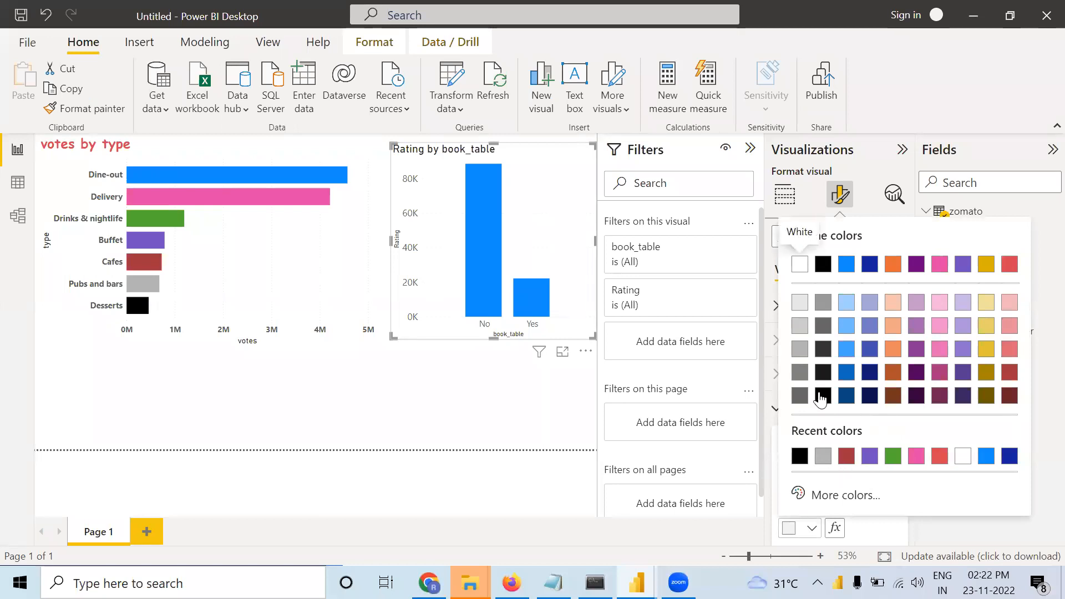
click(799, 371)
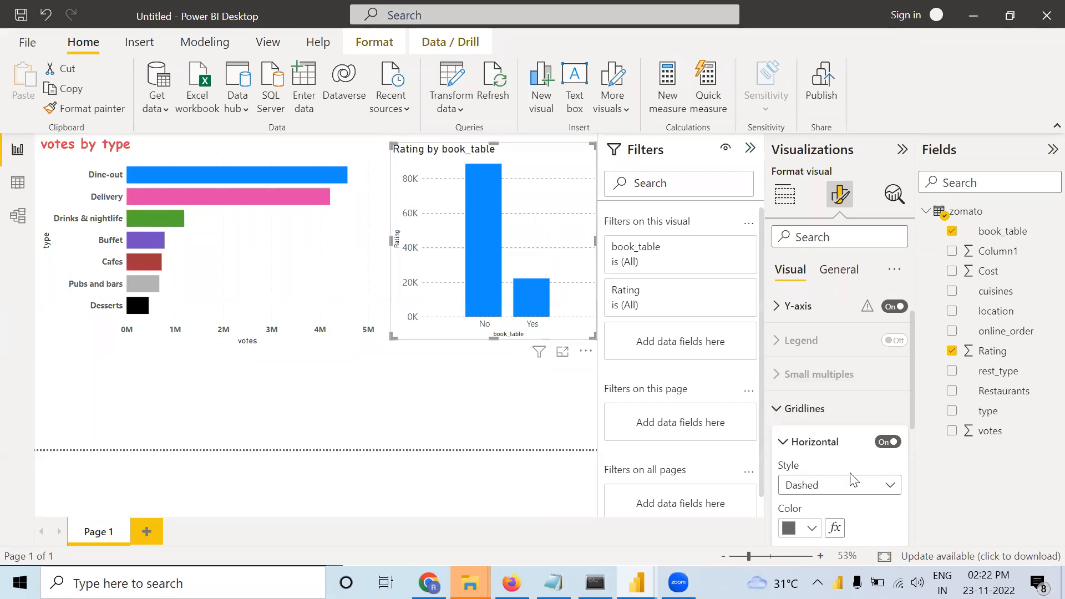
Try the Solid style on the Rating by book_table chart's horizontal gridlines and restore the Dashed style
click(857, 487)
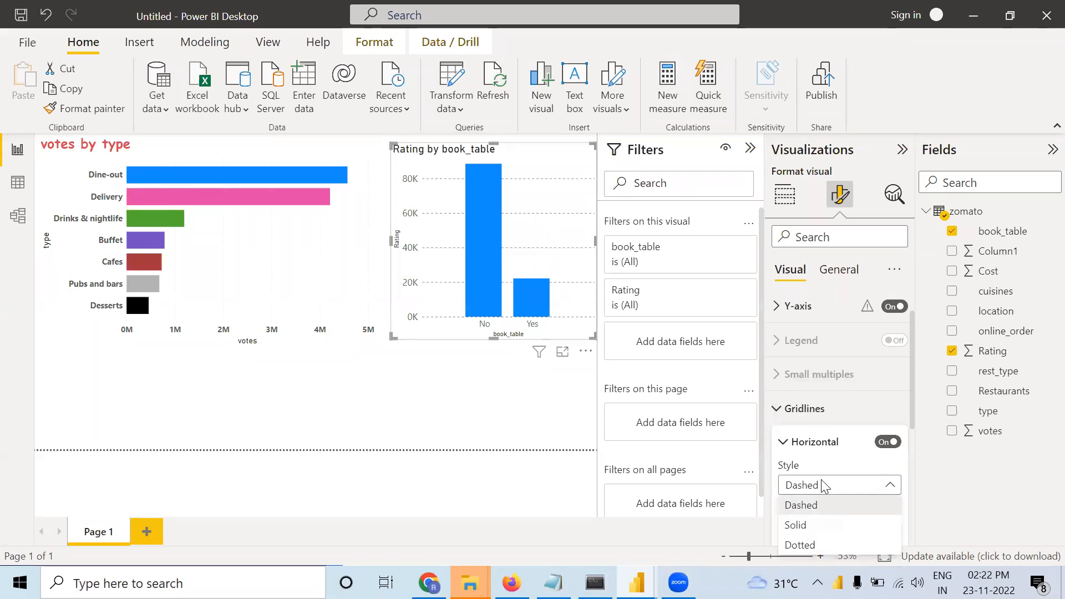
click(795, 526)
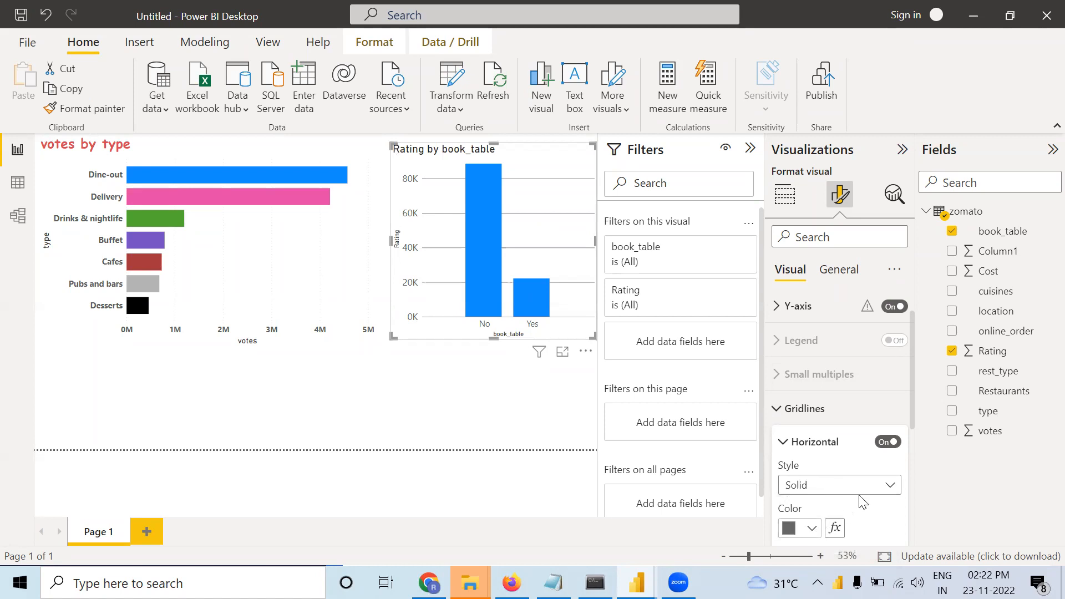
click(847, 488)
click(817, 507)
scroll(818, 510, down, 1)
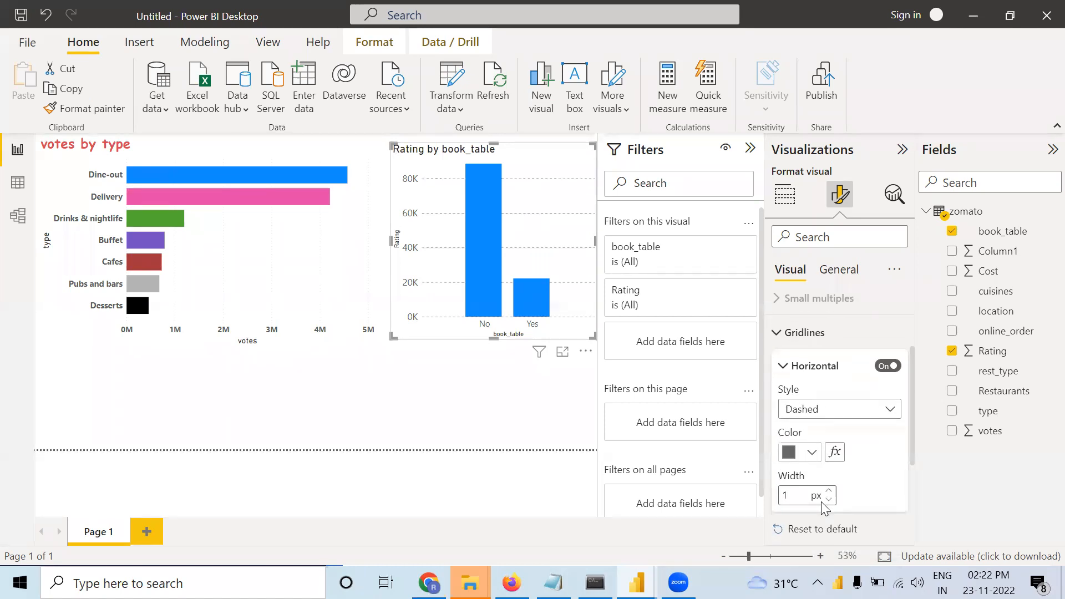
Make the votes by type chart's vertical gridlines dark gray and dashed
click(276, 281)
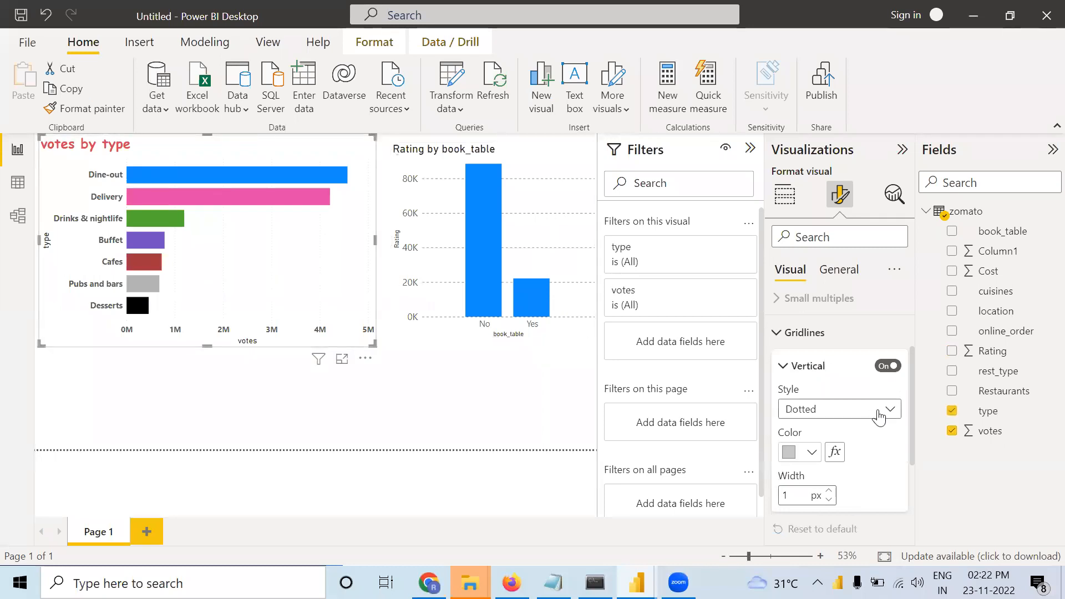
click(809, 453)
click(804, 384)
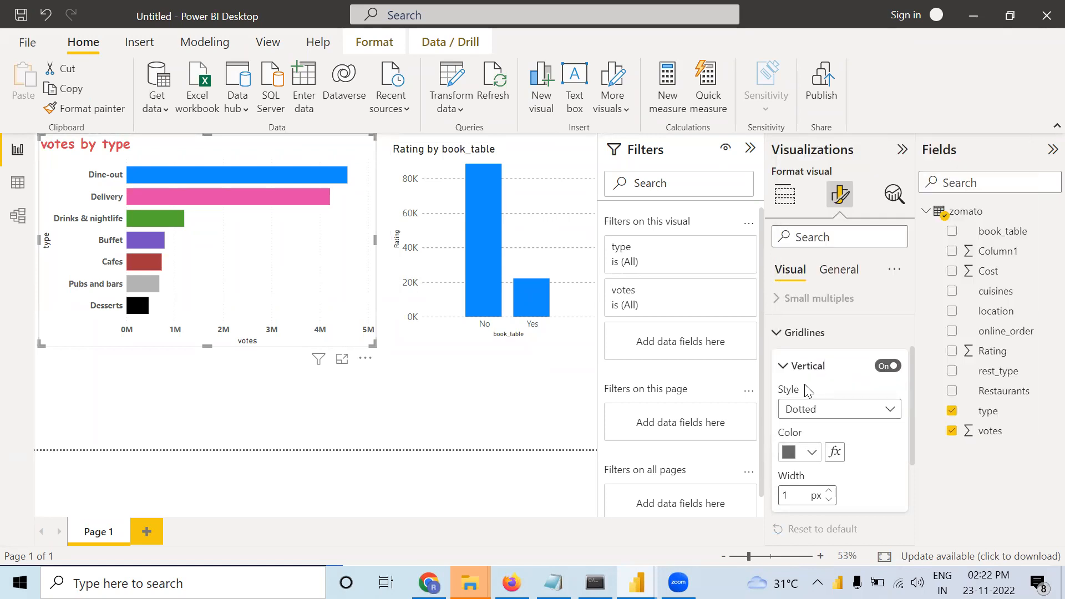
click(882, 408)
click(803, 439)
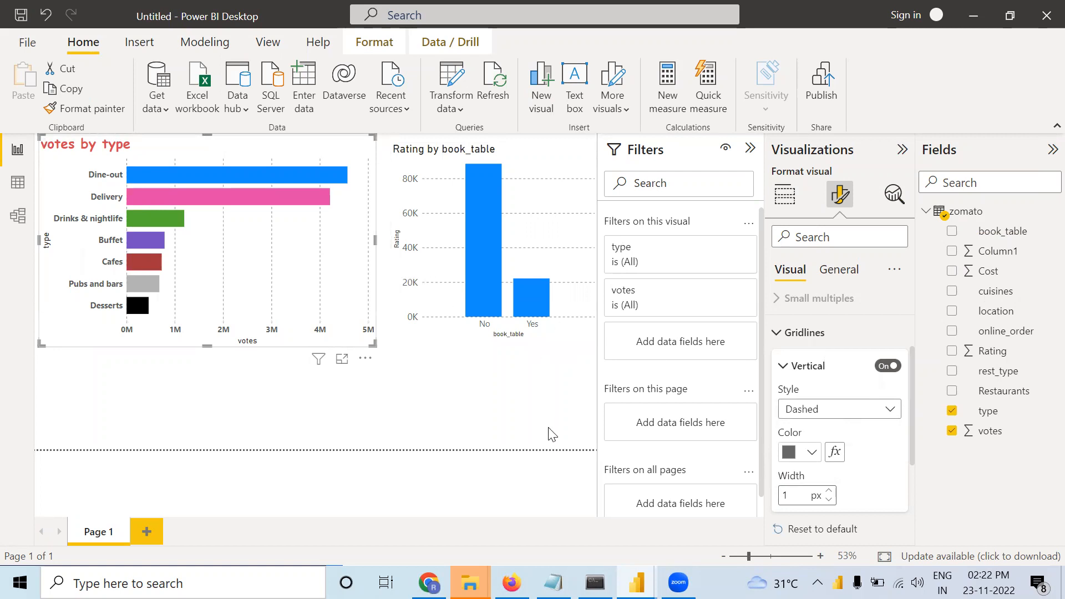
Turn on the zoom slider for the votes by type chart
scroll(783, 421, down, 1)
scroll(782, 422, up, 3)
scroll(784, 421, down, 5)
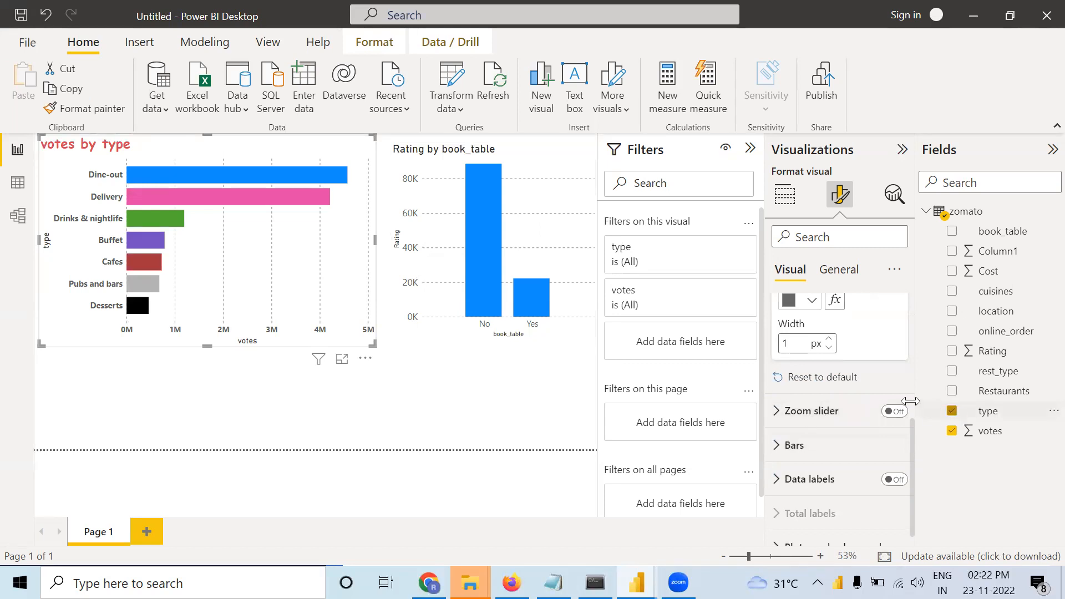
click(895, 411)
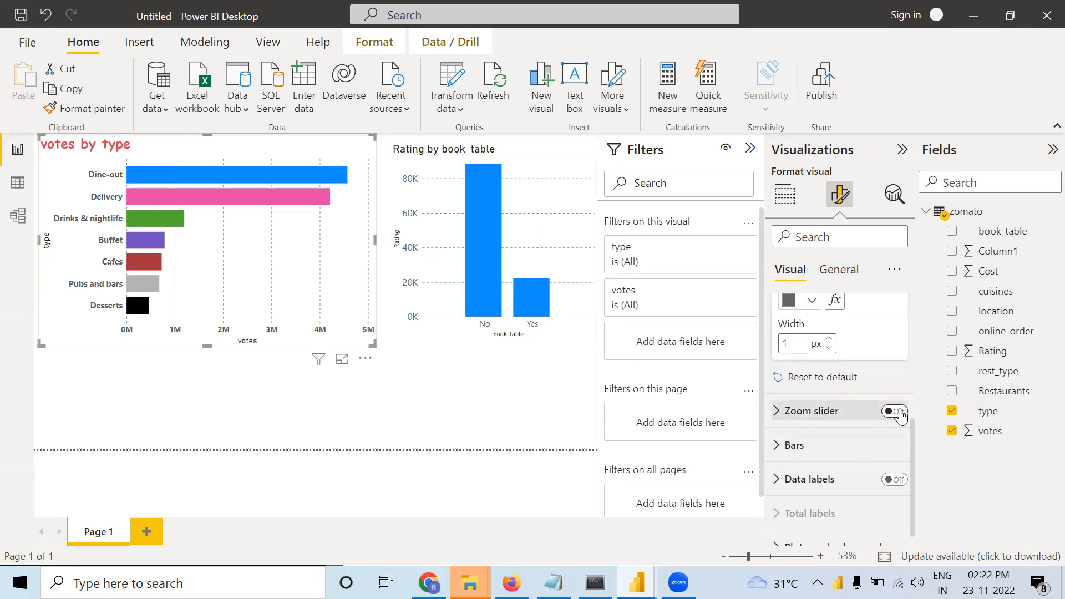
Show the votes by type chart's zoom slider settings and try the slider's lower handle
click(779, 420)
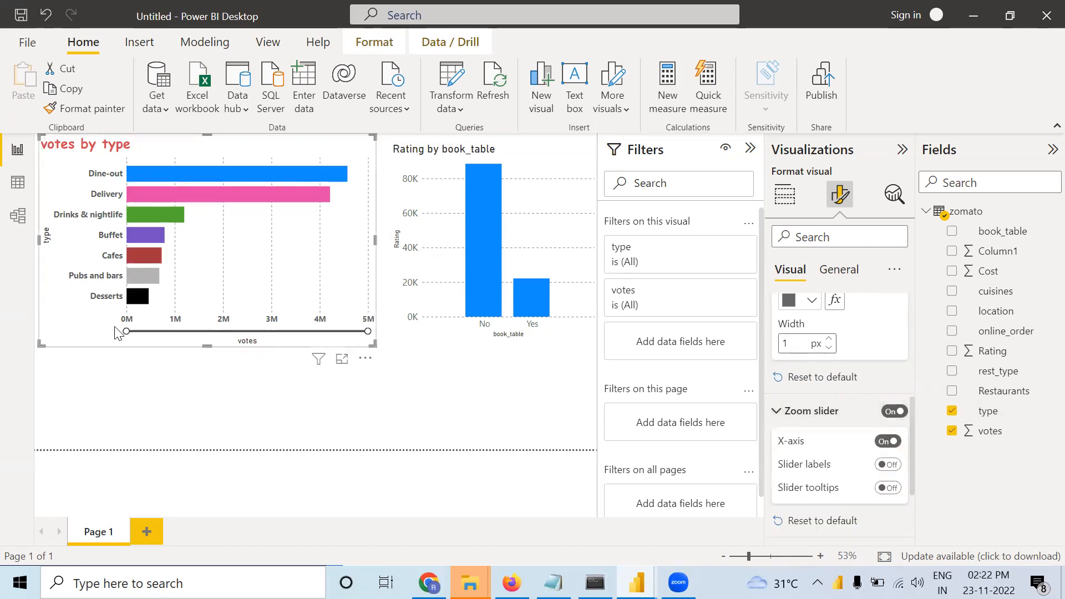
drag(126, 328, 98, 326)
Turn on data labels for the votes by type chart and set their font size to 14
scroll(910, 460, down, 3)
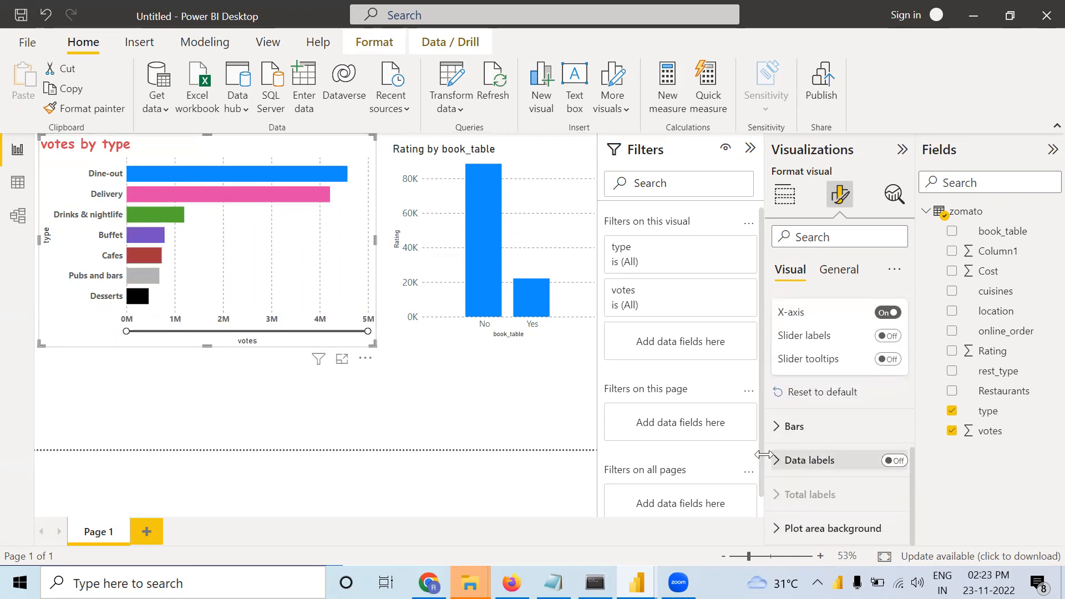
click(895, 461)
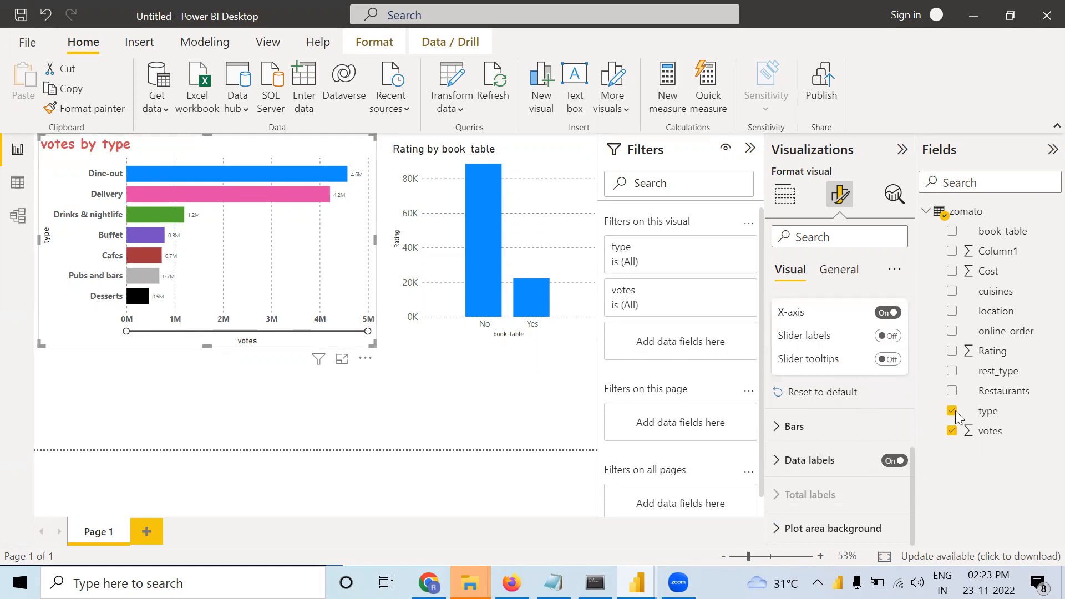
click(776, 461)
scroll(888, 471, down, 3)
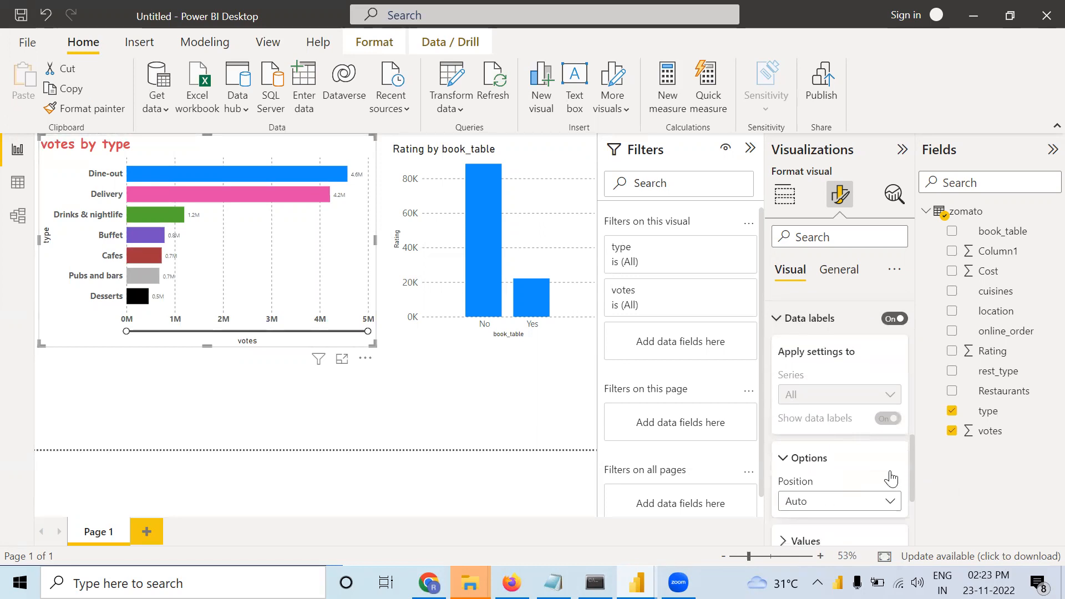
click(803, 387)
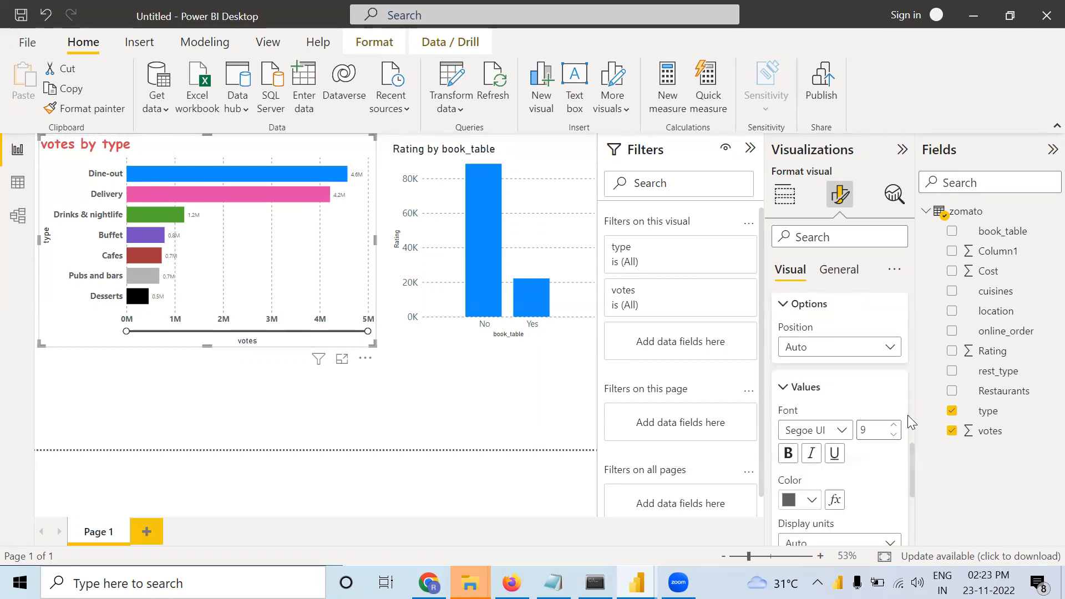
click(894, 427)
Give the votes by type chart's data labels a background with 78% transparency
scroll(885, 428, down, 2)
scroll(794, 476, down, 3)
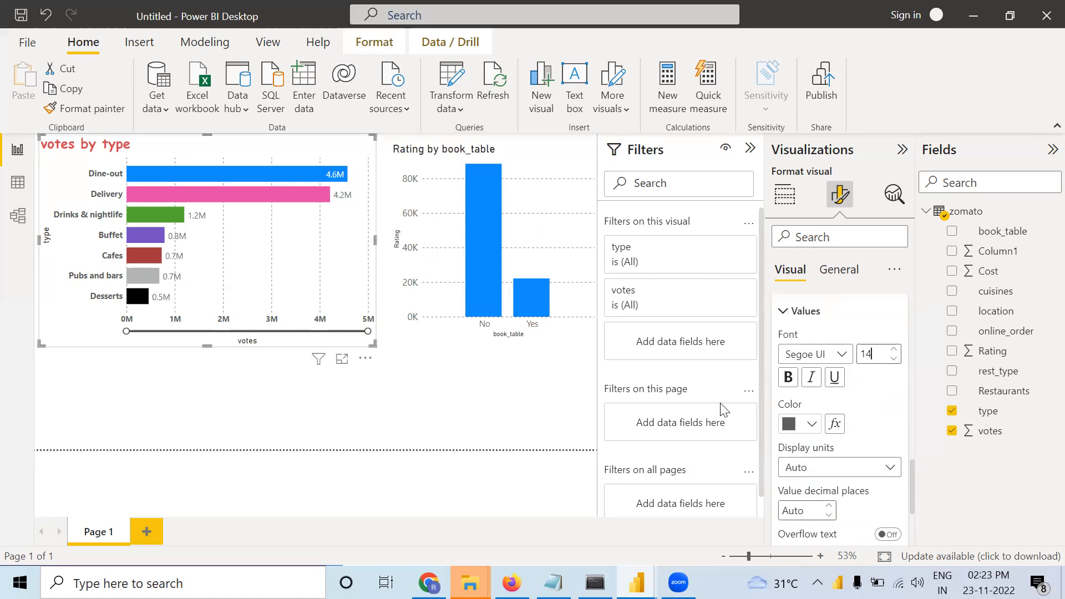
scroll(856, 484, down, 3)
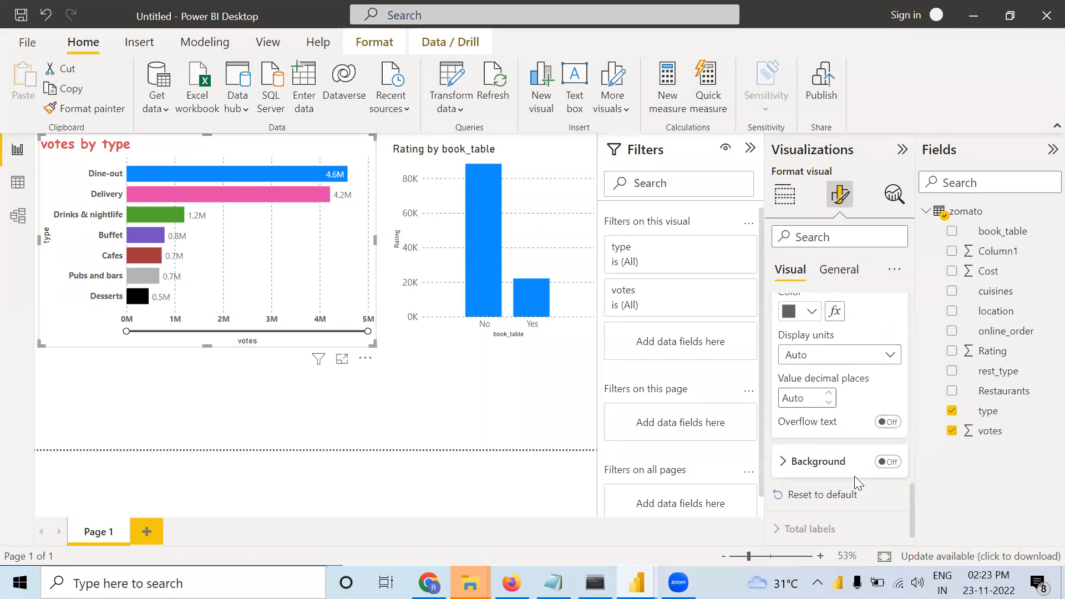
click(891, 461)
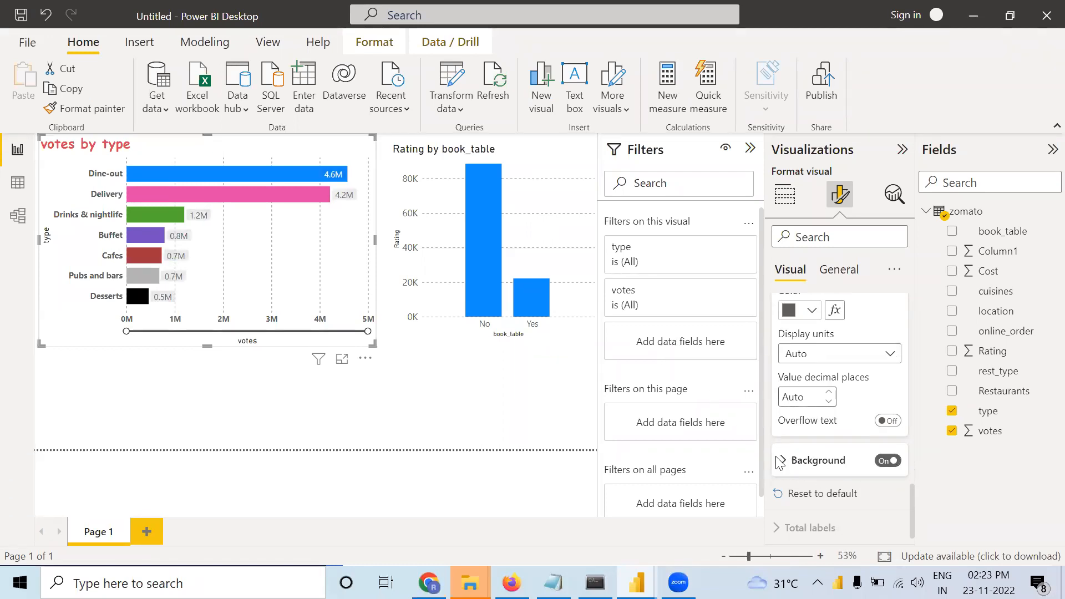
click(787, 469)
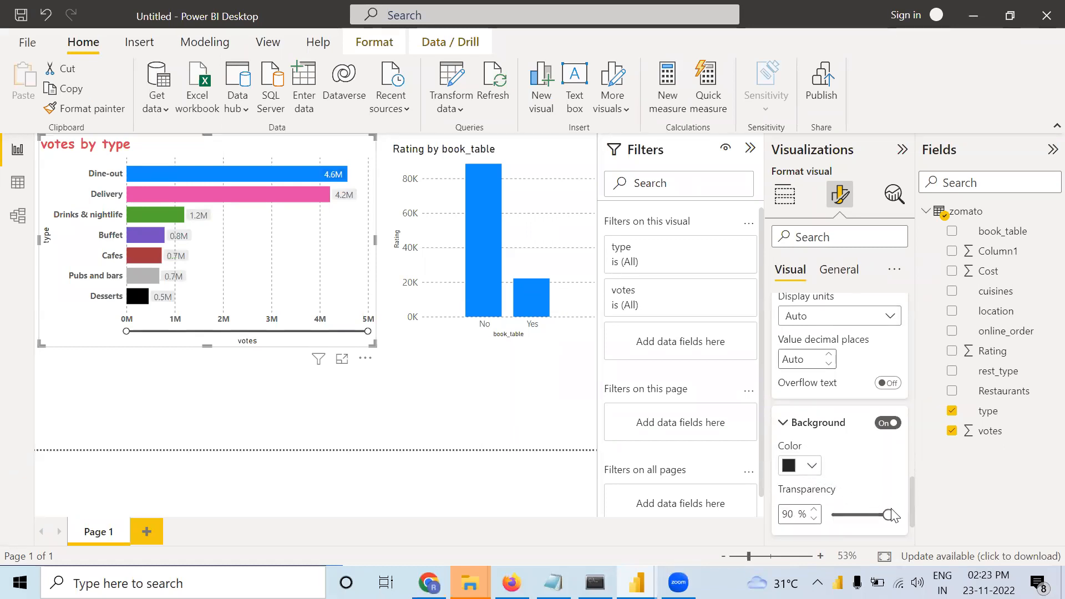
mouse_move(886, 515)
mouse_down()
mouse_move(861, 517)
mouse_move(894, 516)
mouse_move(880, 515)
mouse_up()
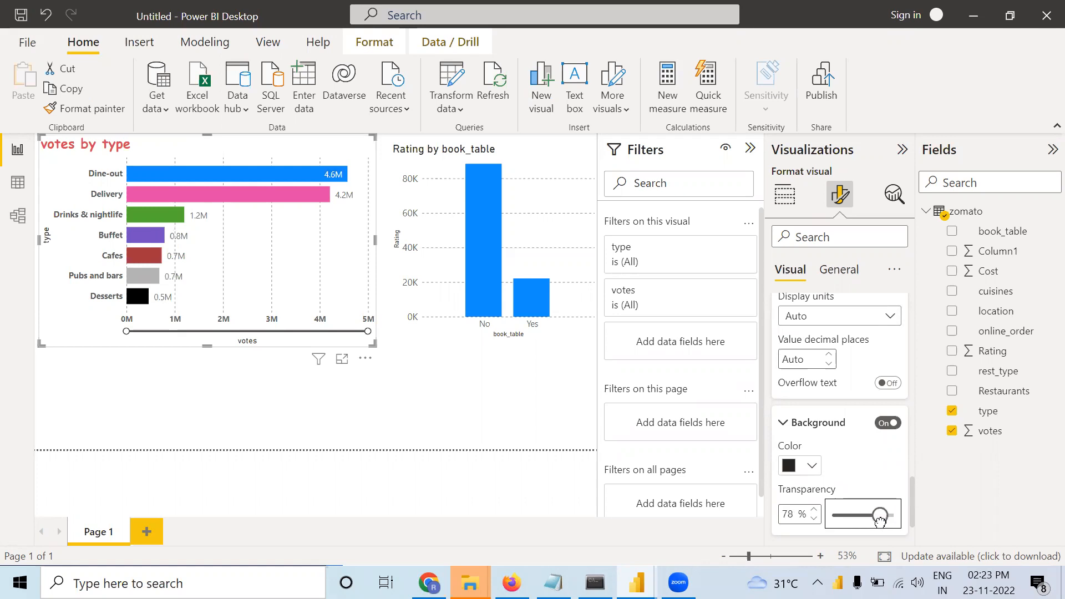
click(564, 455)
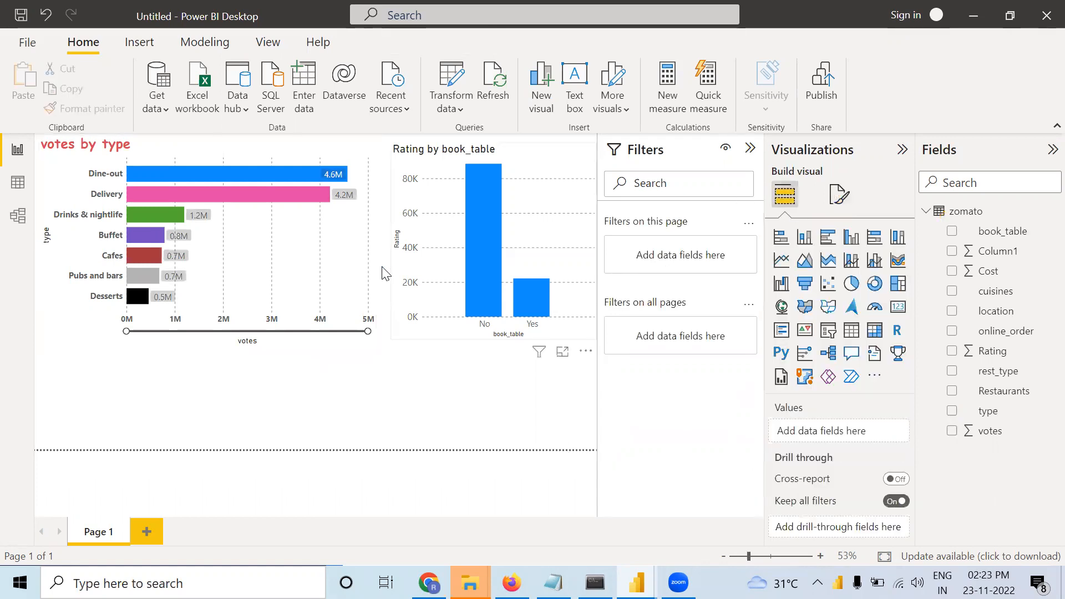
Turn off the zoom slider for the votes by type chart
click(342, 268)
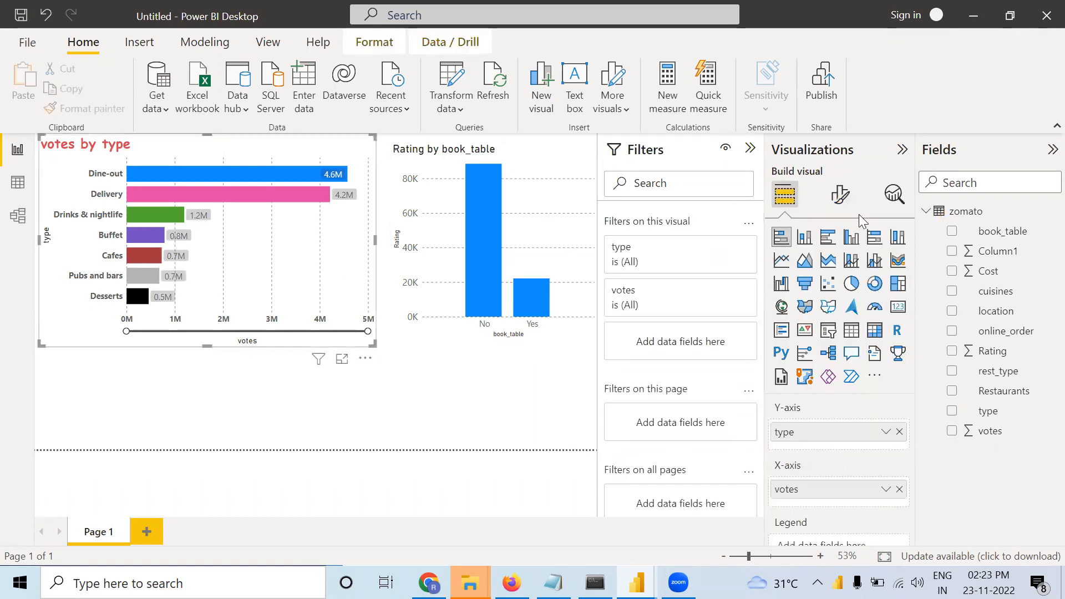
click(839, 194)
click(892, 481)
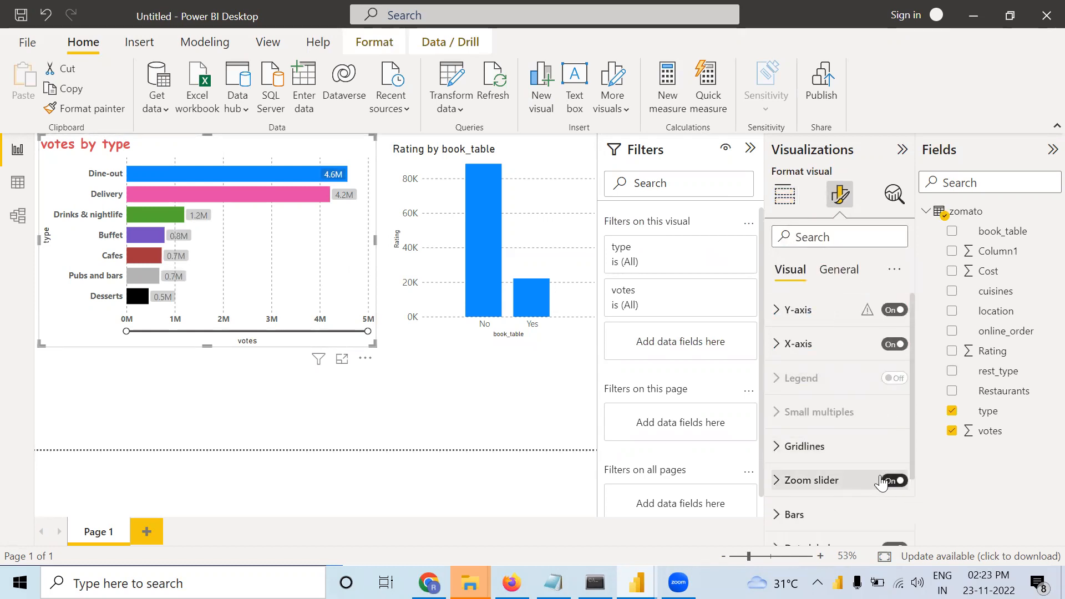
Change the Rating aggregation to Average on the Y-axis of the Rating by book_table chart
click(483, 212)
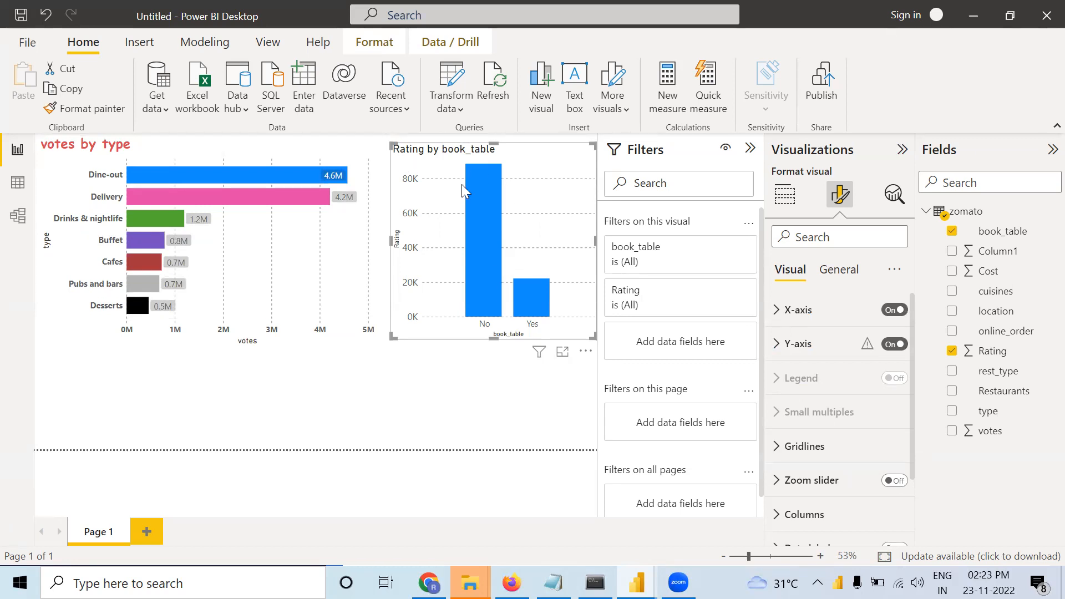
mouse_move(487, 192)
mouse_move(491, 211)
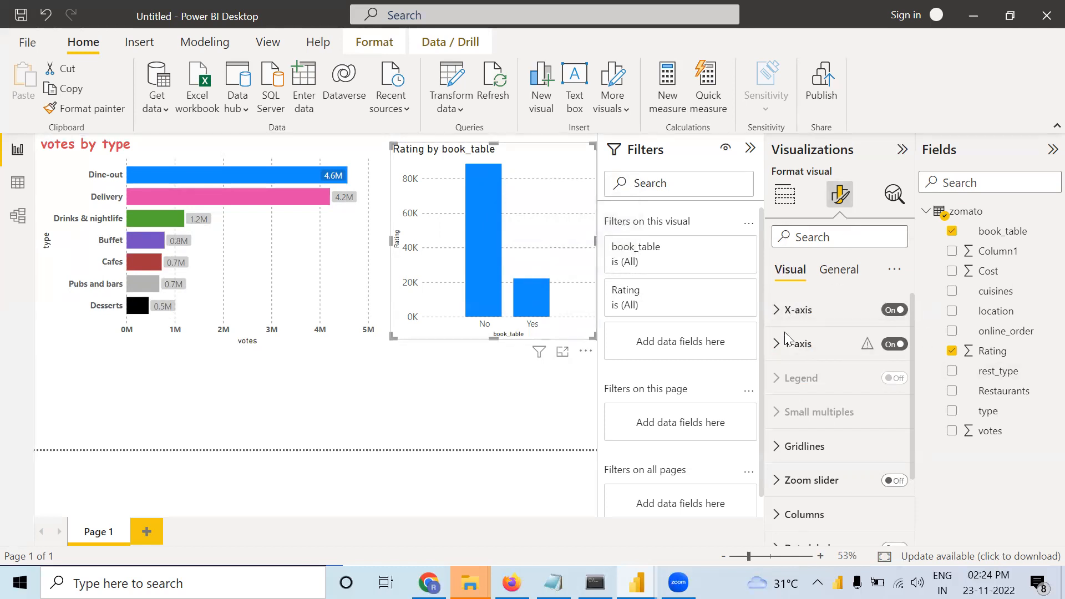
click(784, 204)
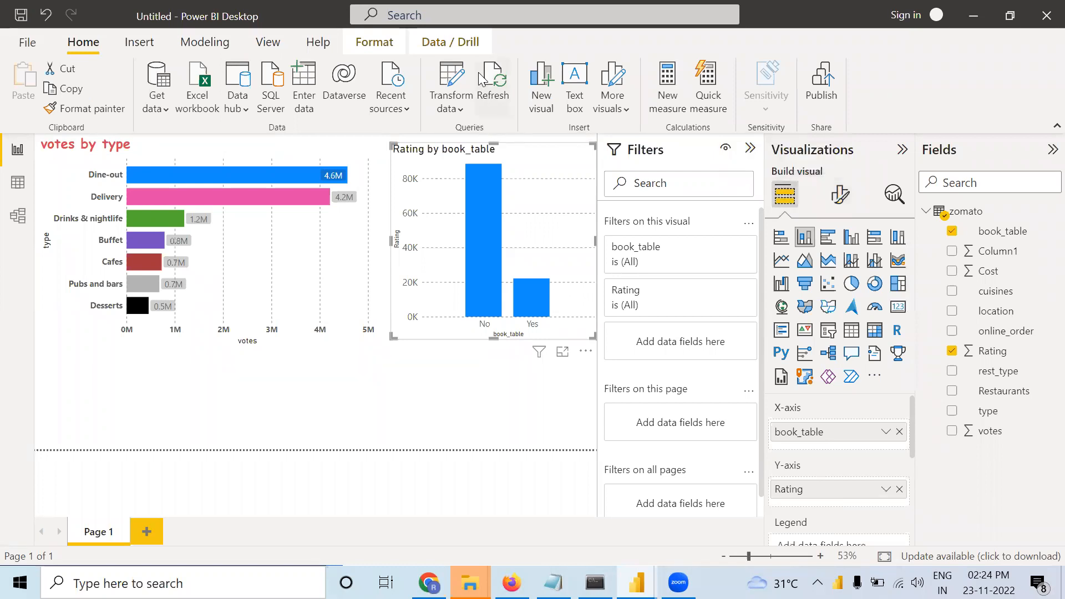
click(349, 395)
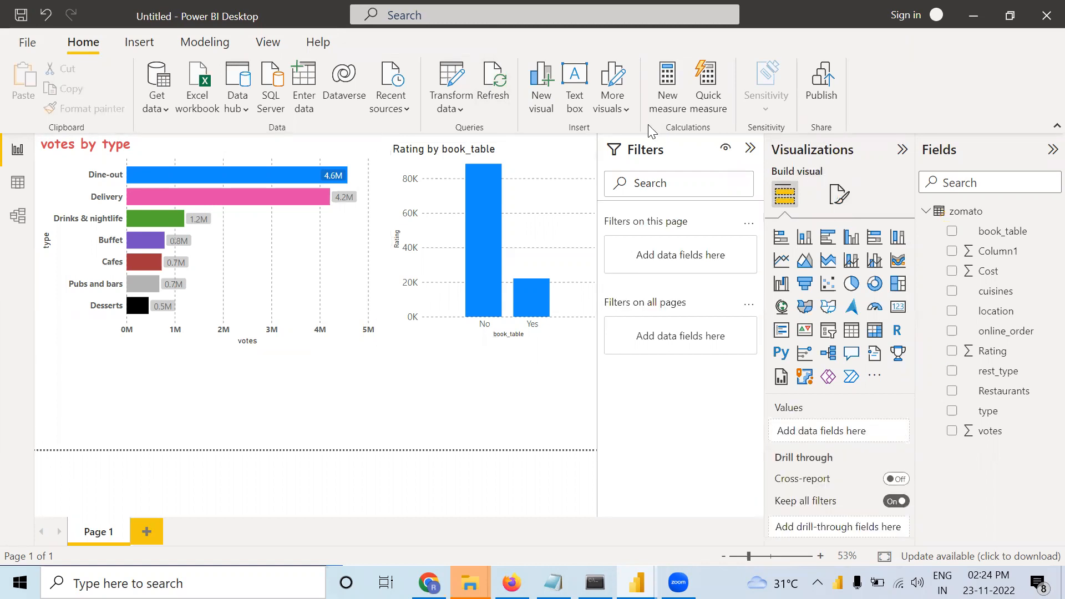
click(560, 192)
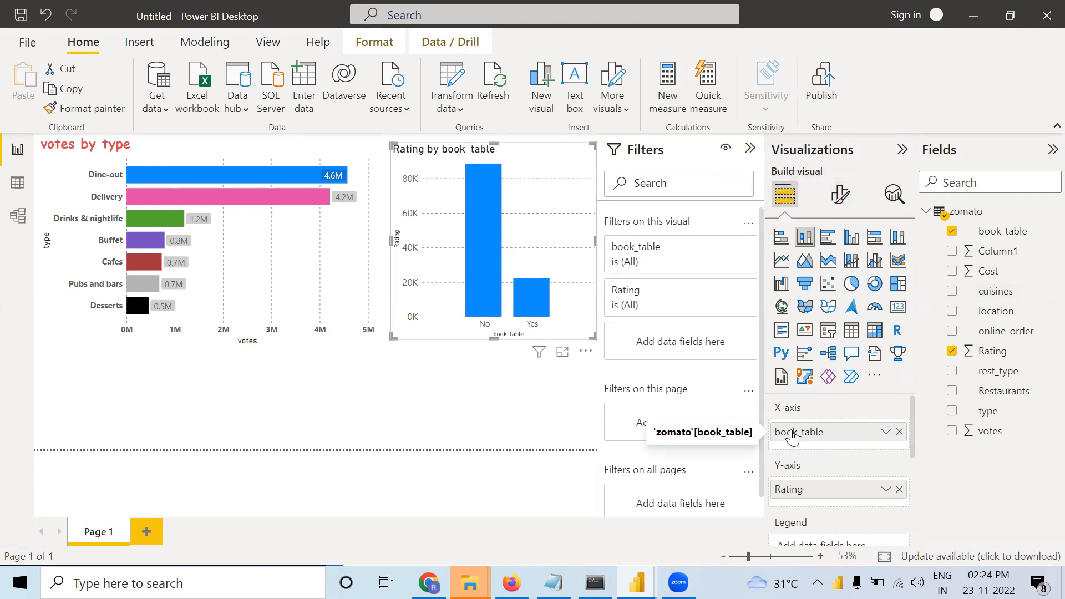
scroll(792, 439, down, 1)
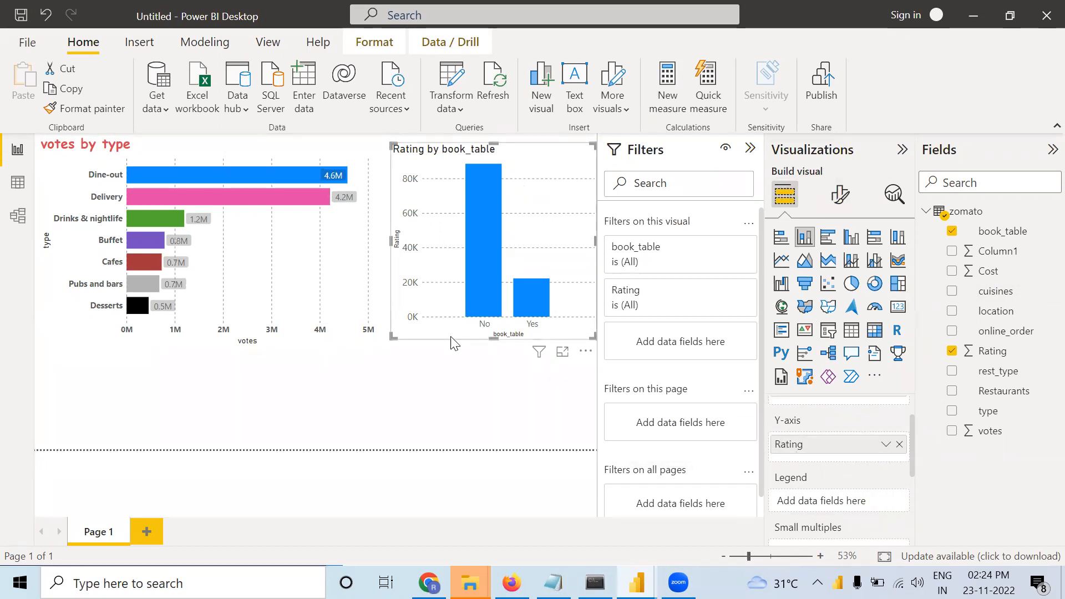
right_click(851, 452)
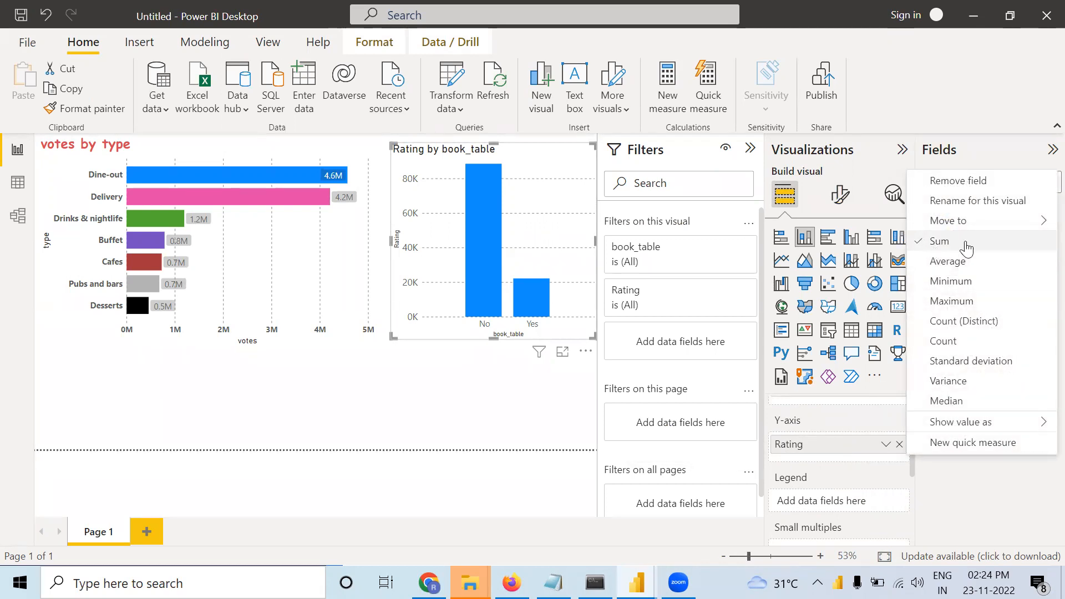
click(947, 262)
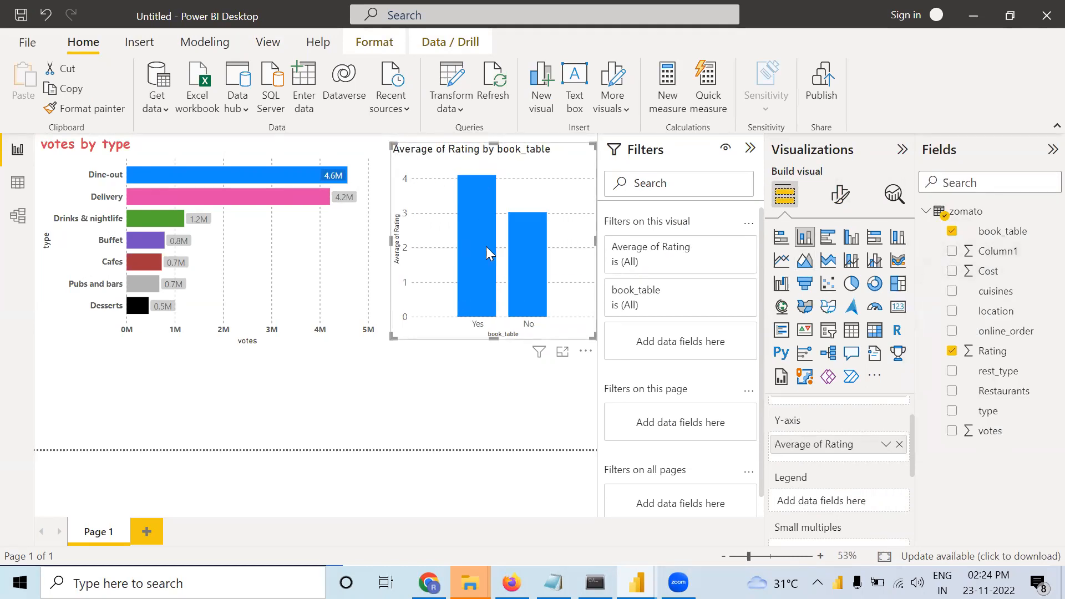
Set the Y-axis title's font size to 16 in the Average of Rating by book_table chart
mouse_move(494, 286)
mouse_move(525, 267)
click(839, 196)
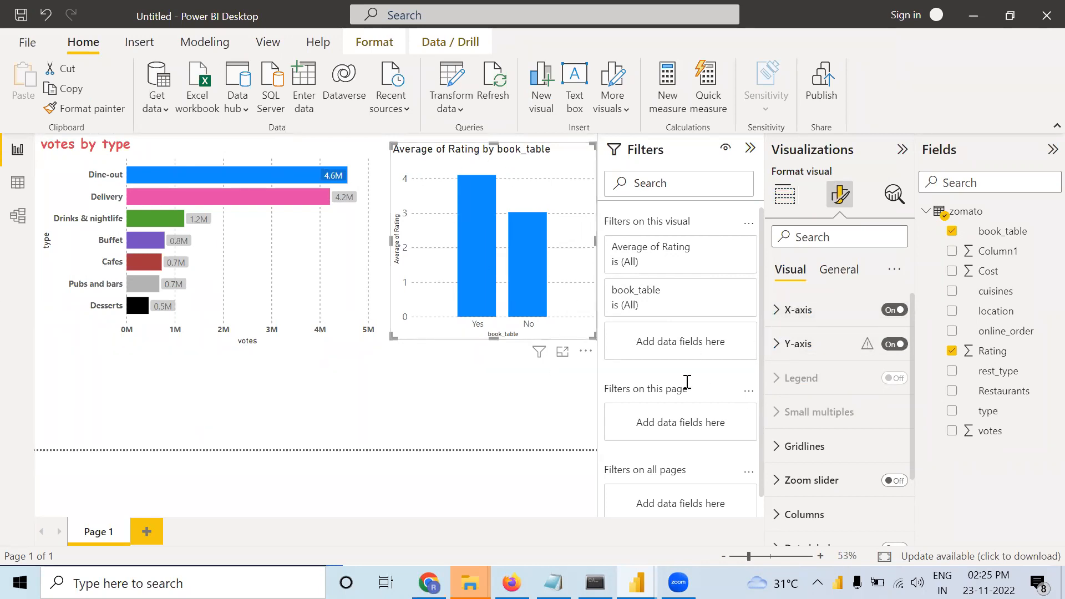
click(778, 345)
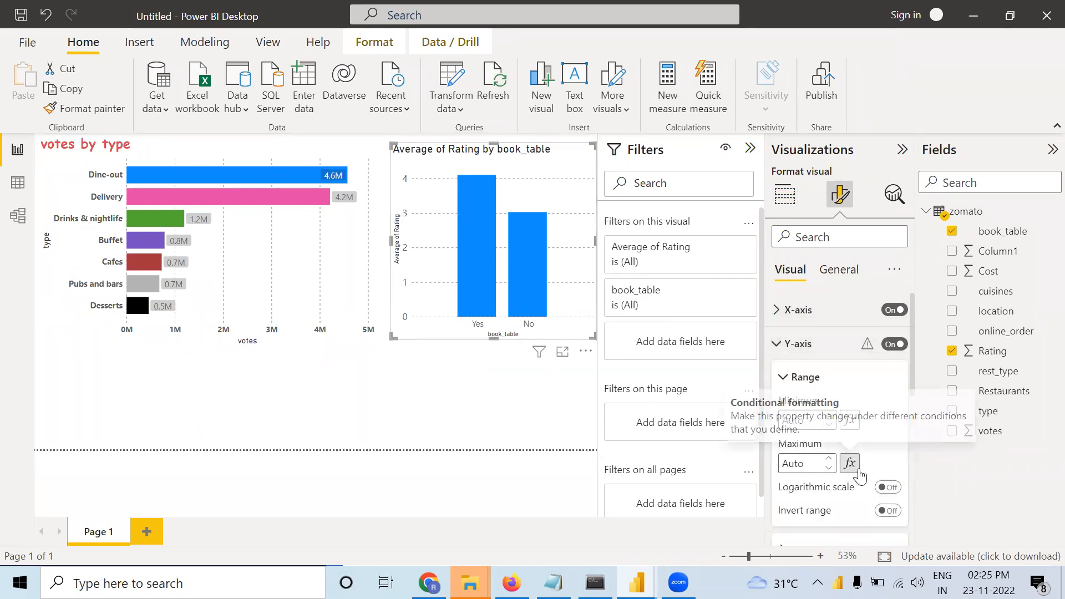
scroll(842, 451, down, 5)
click(832, 364)
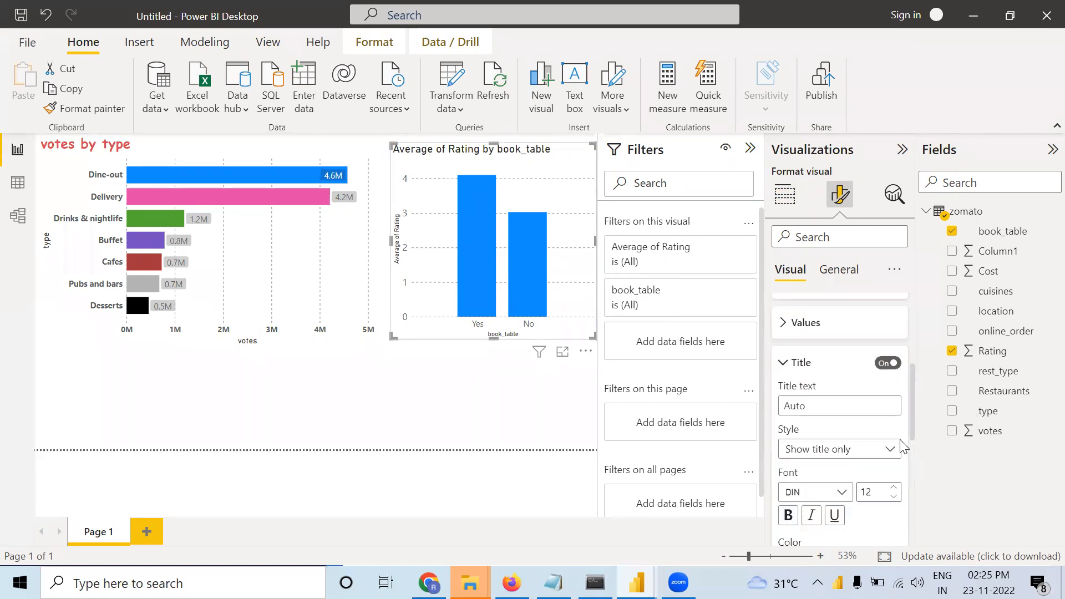
click(889, 488)
triple_click(889, 488)
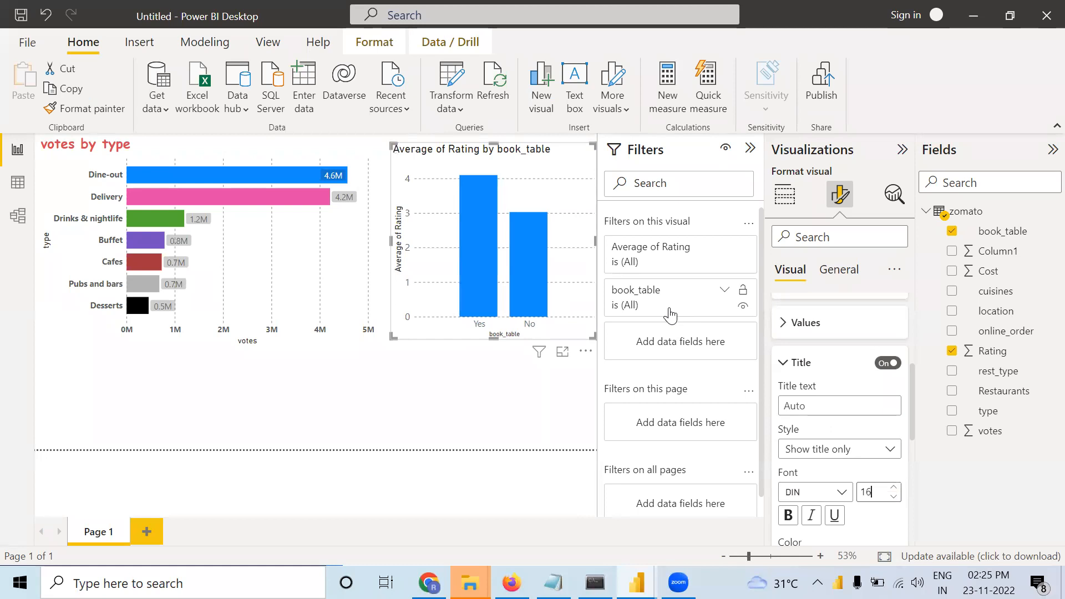
Set the X-axis title's font size to 14 in the Average of Rating by book_table chart
scroll(784, 299, up, 5)
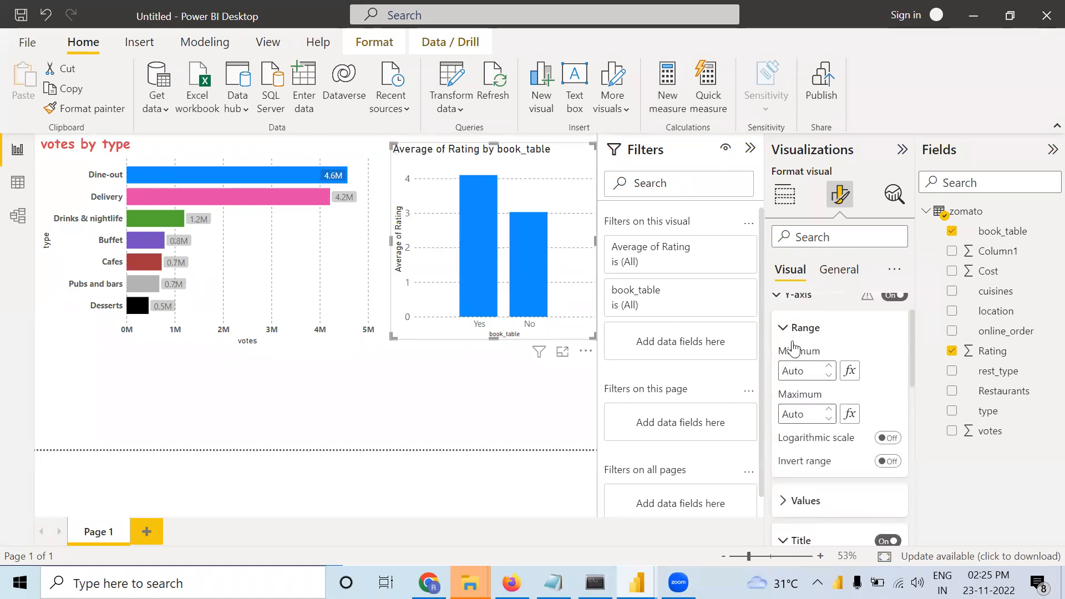
click(789, 322)
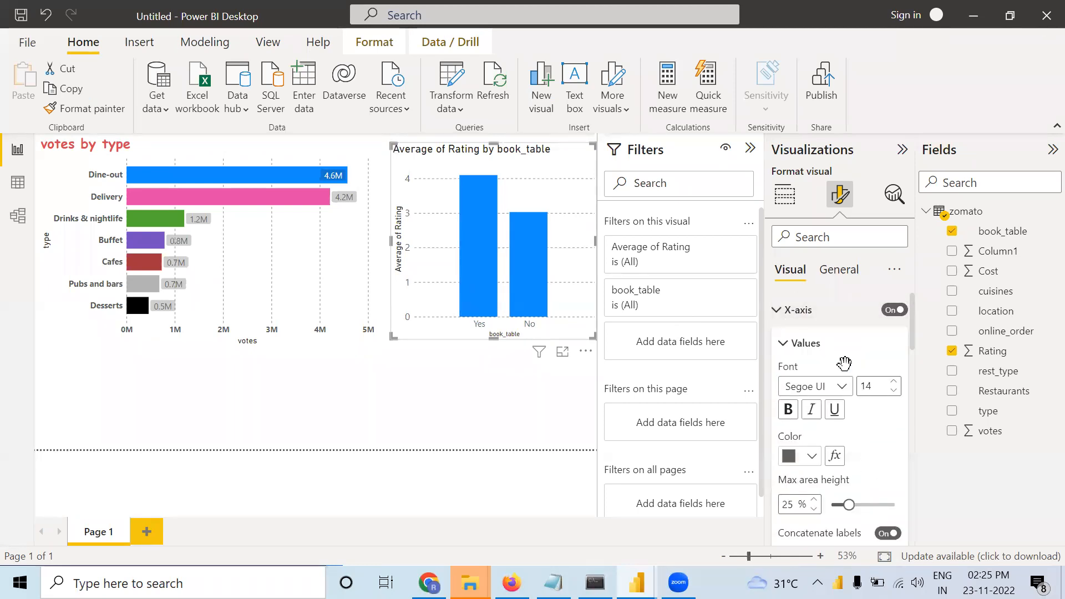
scroll(839, 366, down, 5)
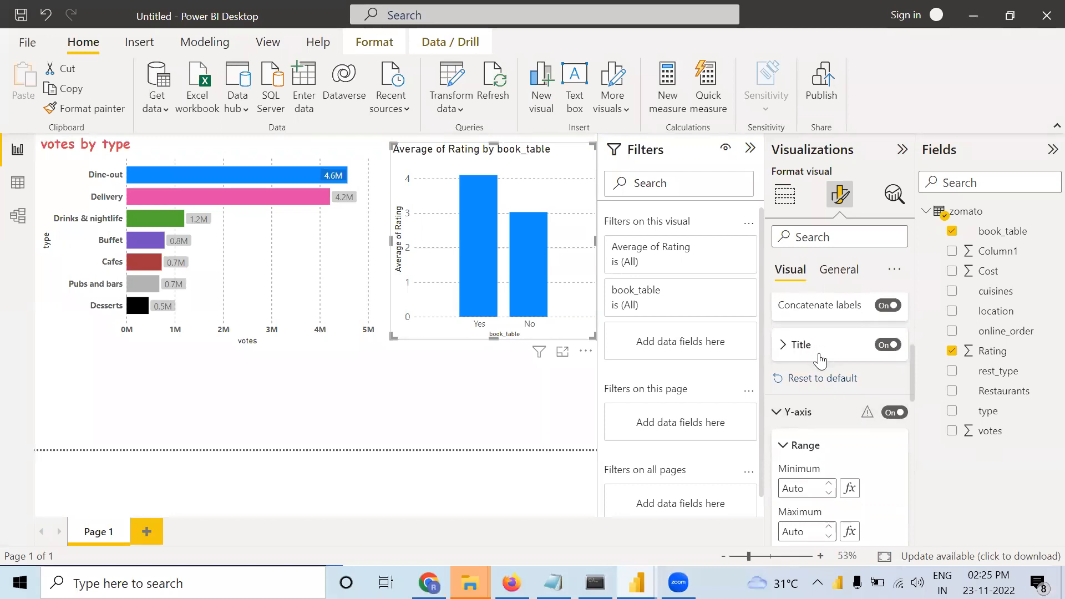
click(820, 349)
click(892, 470)
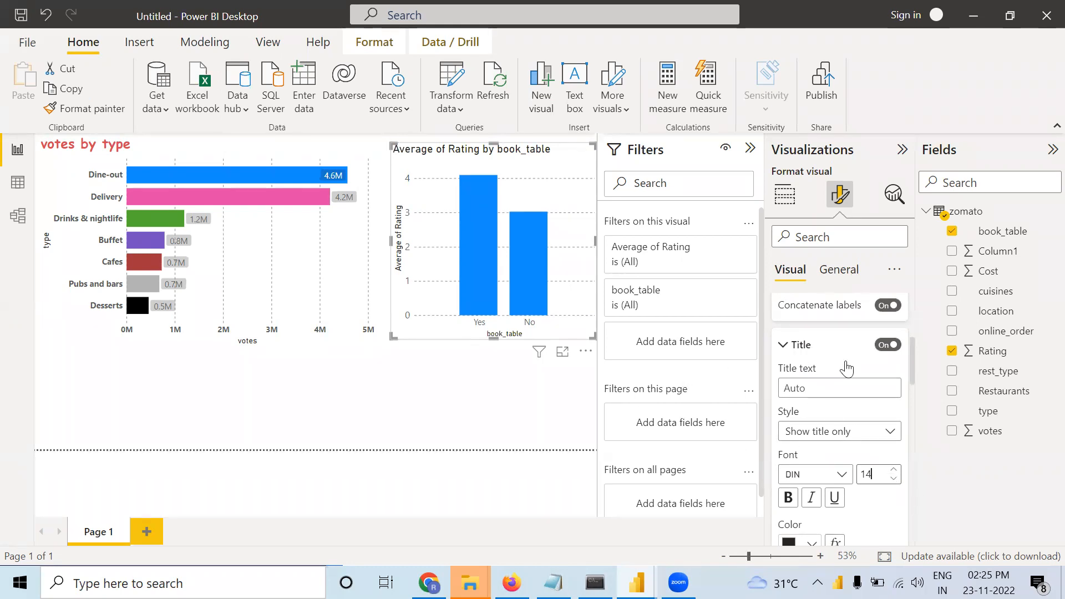
Show individual color settings for every column of the Average of Rating by book_table chart
scroll(846, 369, up, 3)
scroll(847, 388, down, 8)
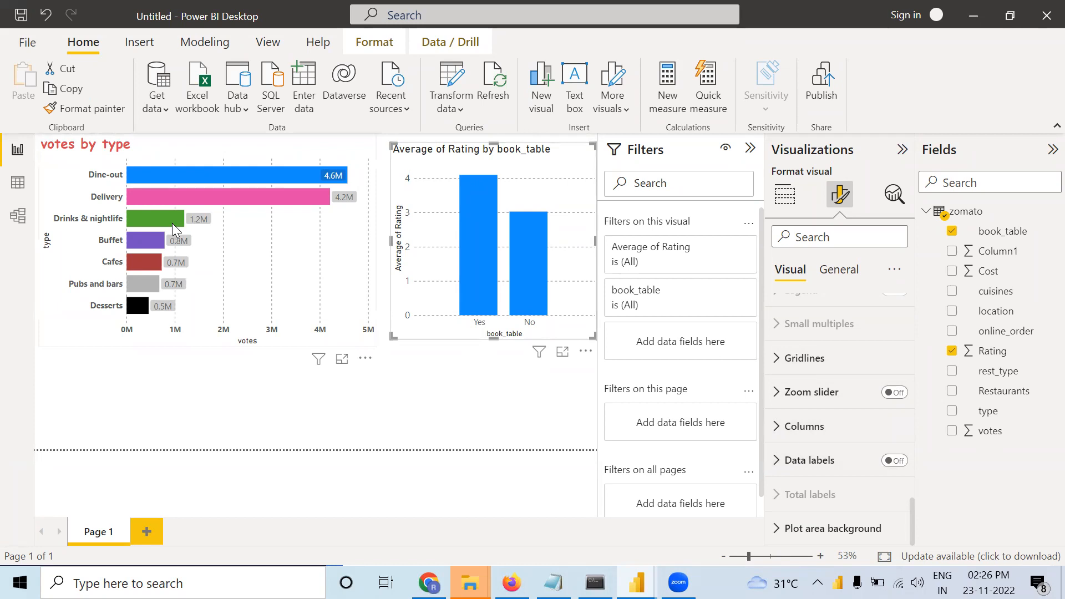
click(775, 427)
scroll(885, 475, down, 3)
click(888, 413)
scroll(893, 438, down, 2)
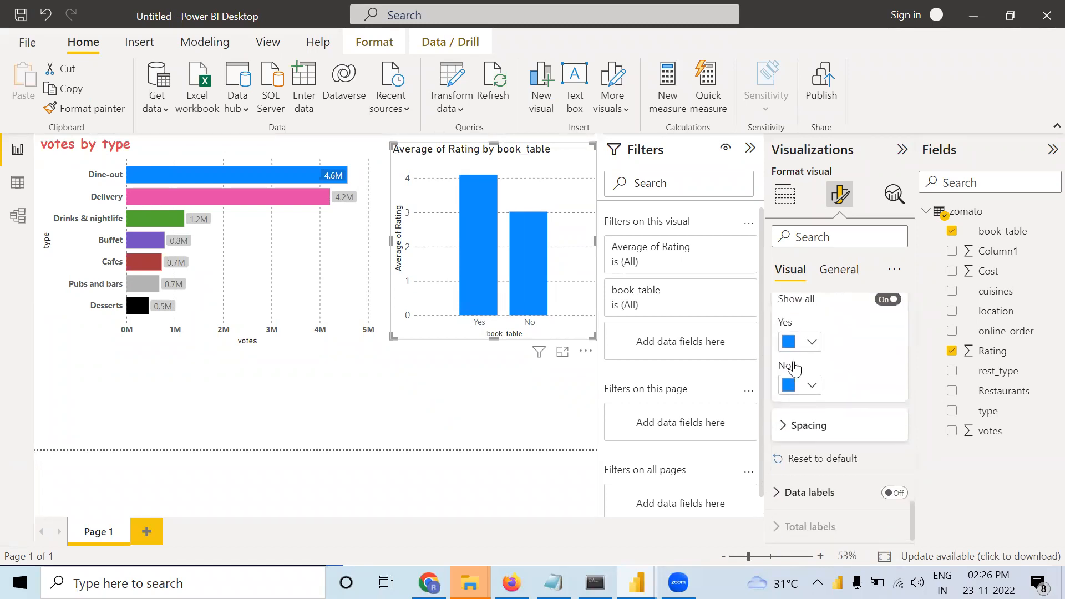
Color the Yes column green and the No column red in the Average of Rating by book_table chart
scroll(796, 369, up, 1)
click(820, 382)
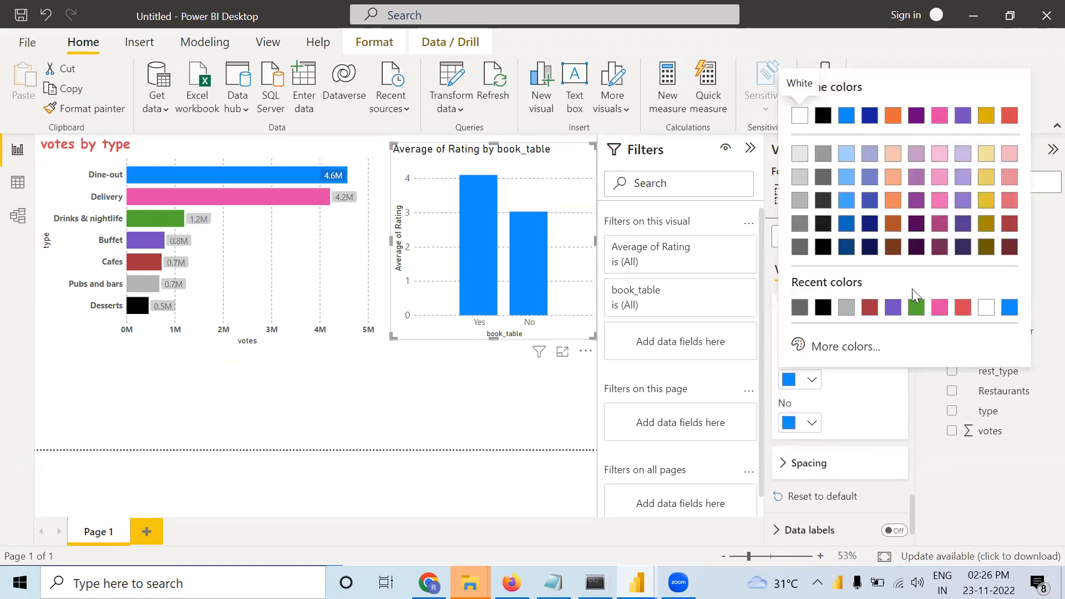
click(917, 307)
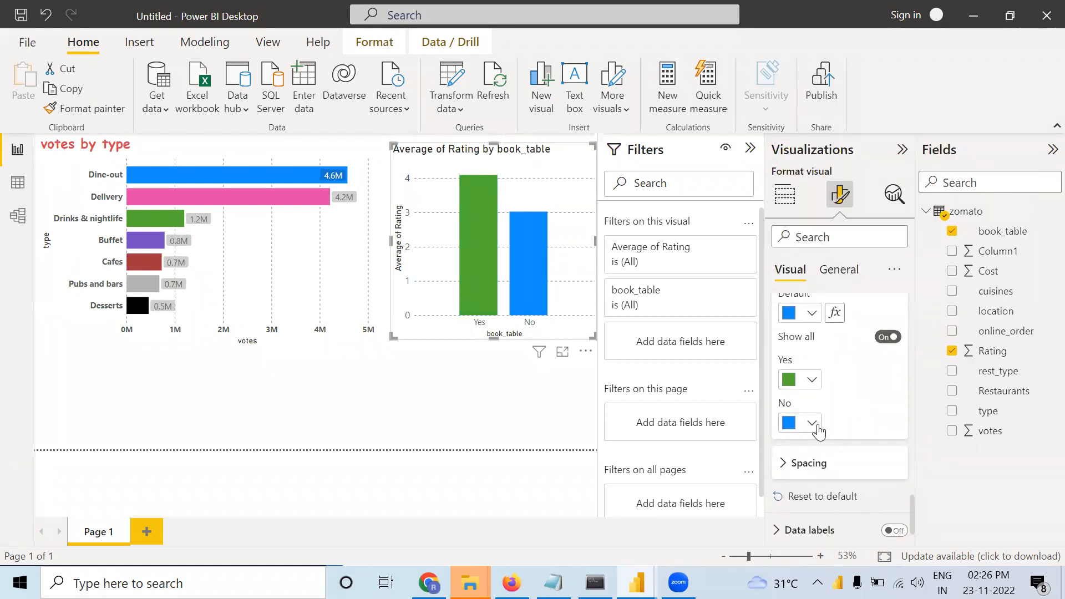
click(813, 423)
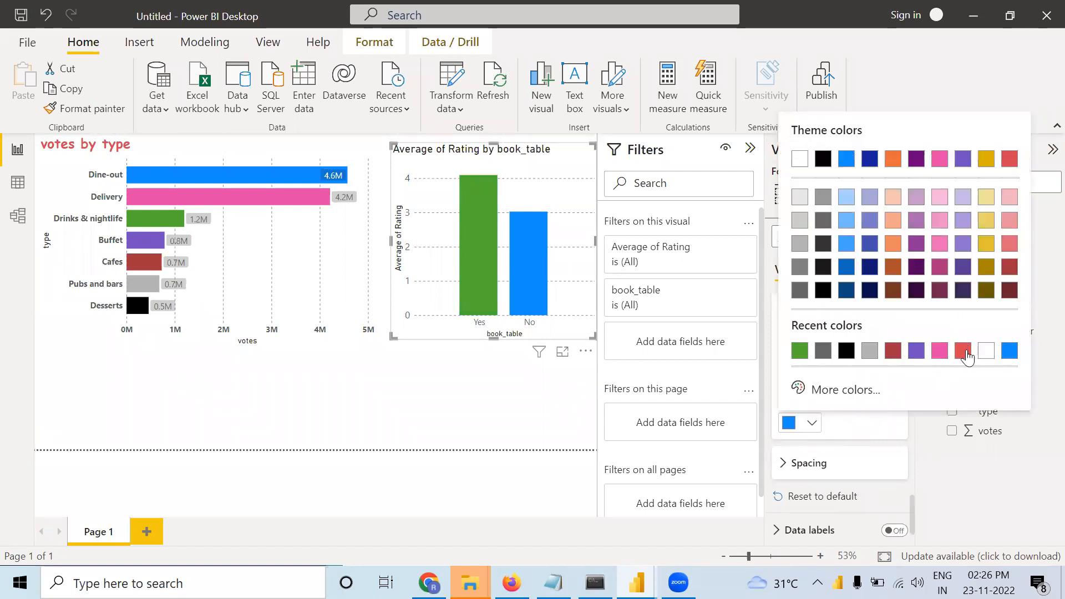
click(966, 356)
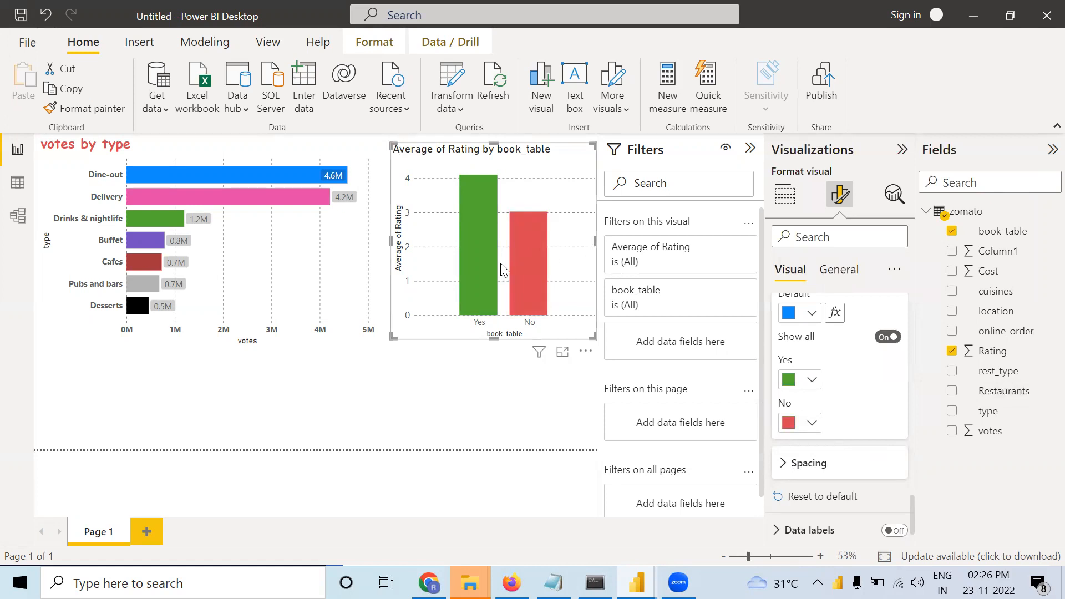
Set the inner padding between columns to 39 px in the Average of Rating by book_table chart
click(786, 471)
scroll(871, 494, down, 1)
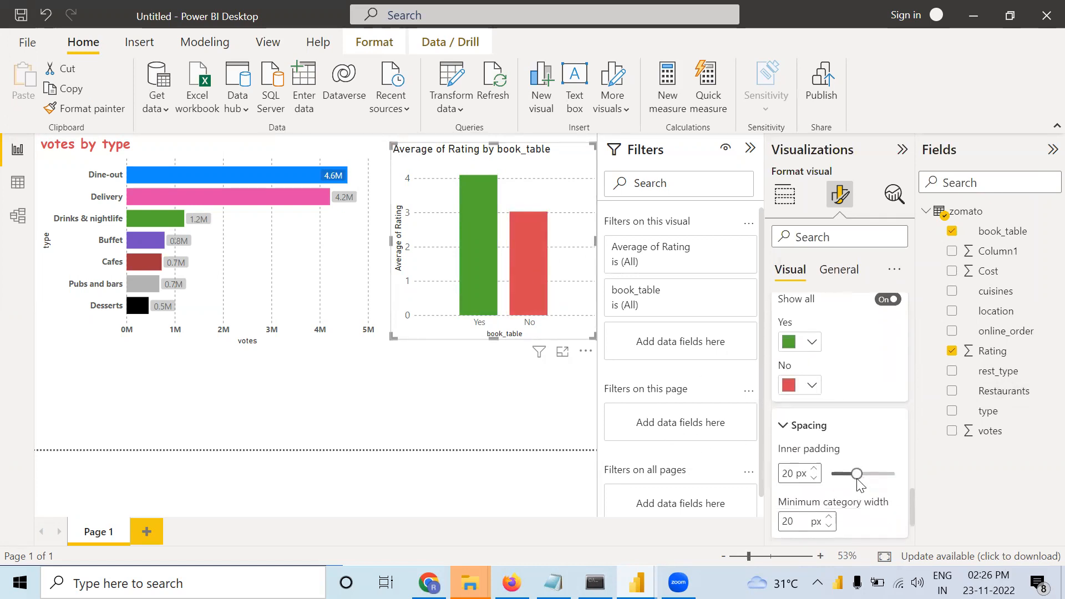
drag(857, 474, 877, 477)
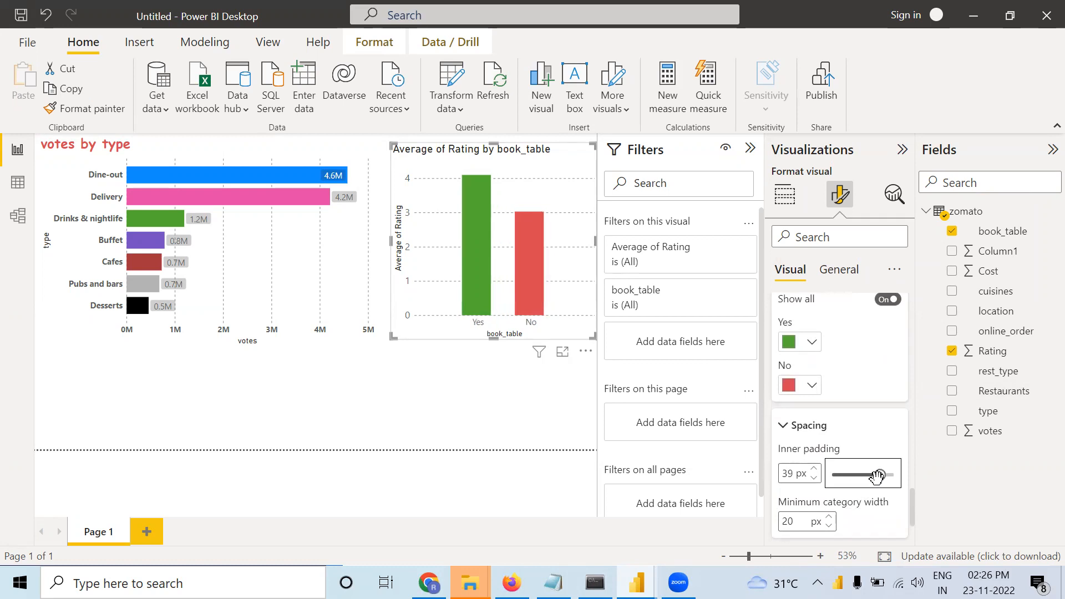
Add a separate pie chart with online_order as its legend and votes as its values
click(564, 416)
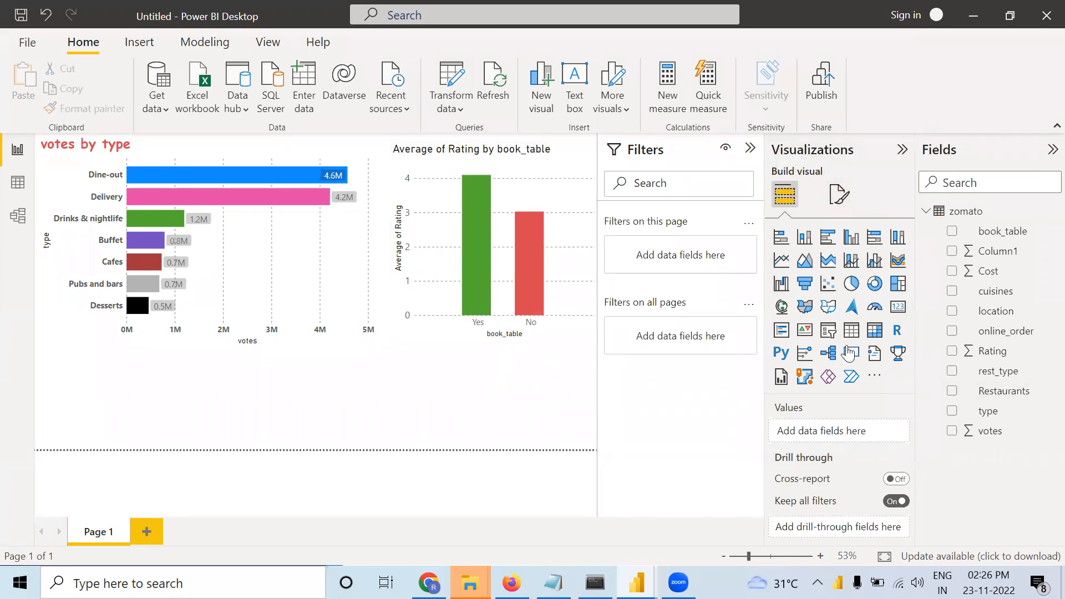
click(851, 284)
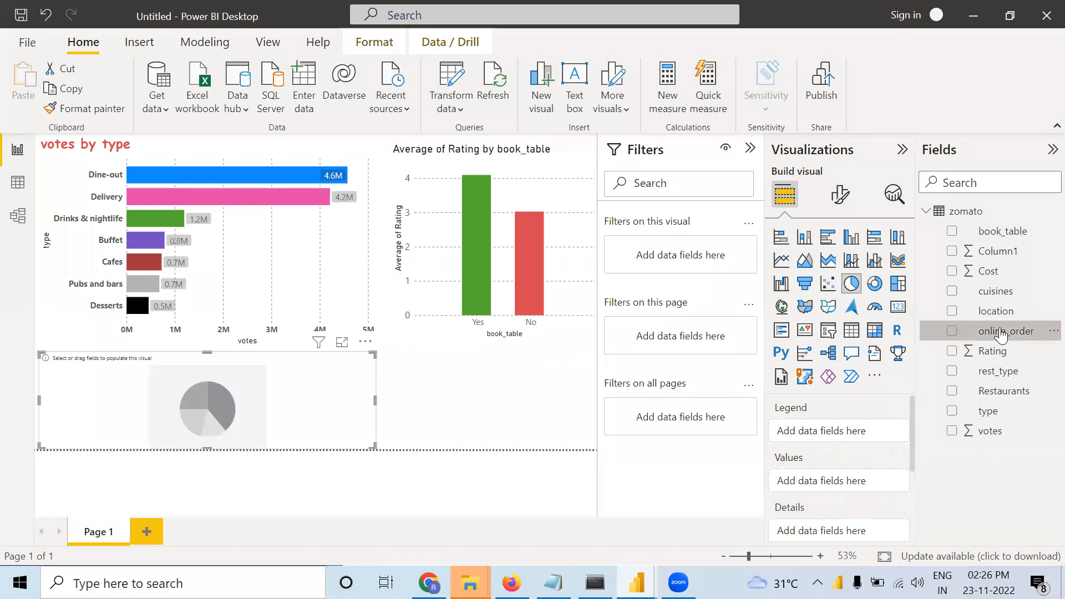
drag(1001, 335, 841, 436)
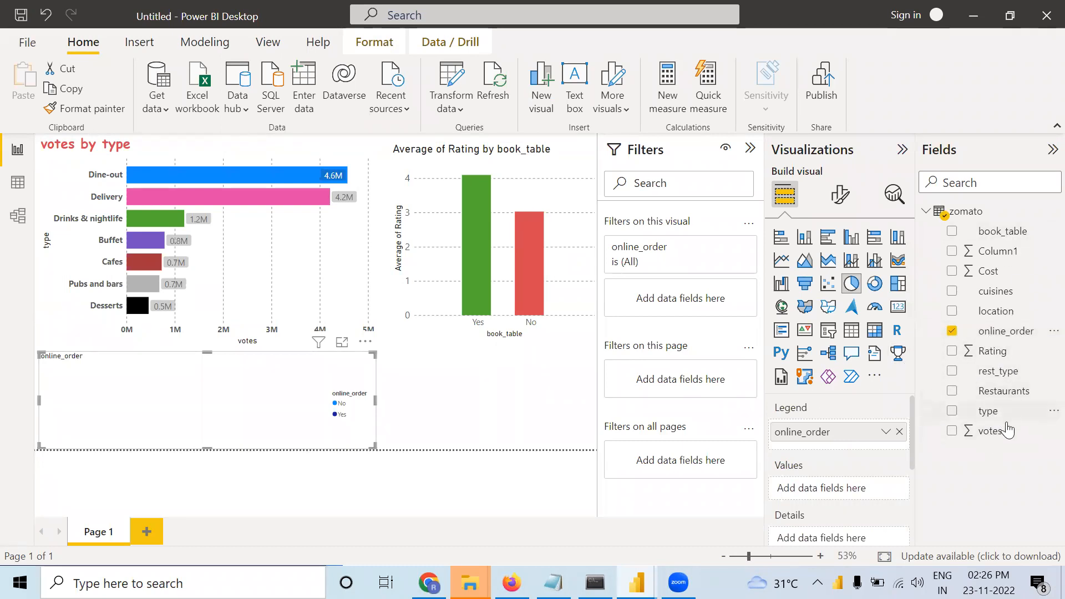
drag(1005, 433, 858, 487)
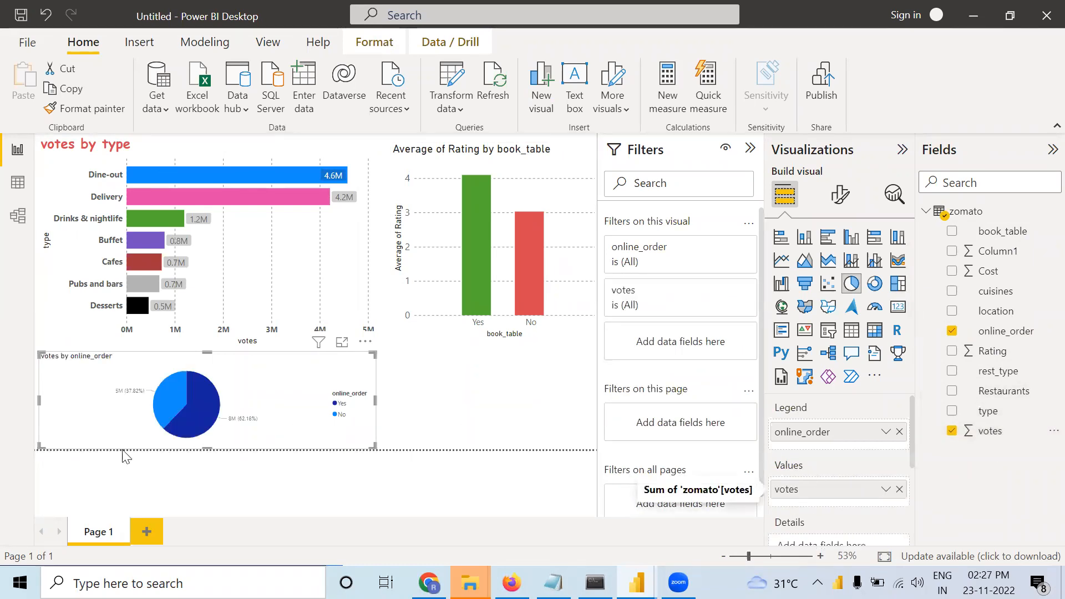
mouse_move(200, 420)
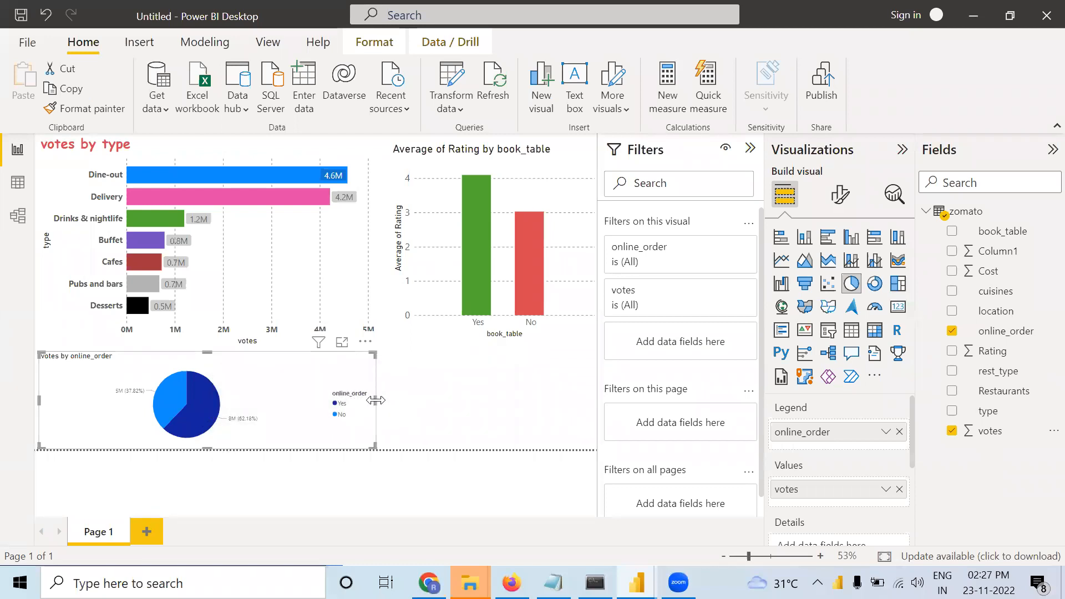
Shrink the votes by type chart and fit the votes by online_order pie chart directly beneath it, aligning their right edges
drag(376, 400, 309, 400)
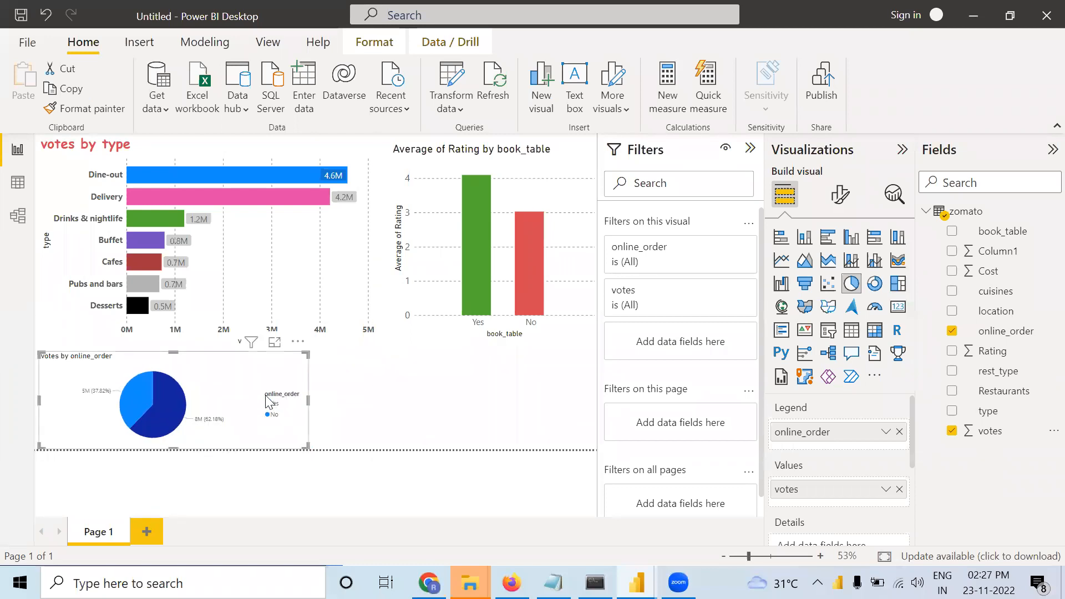
click(282, 298)
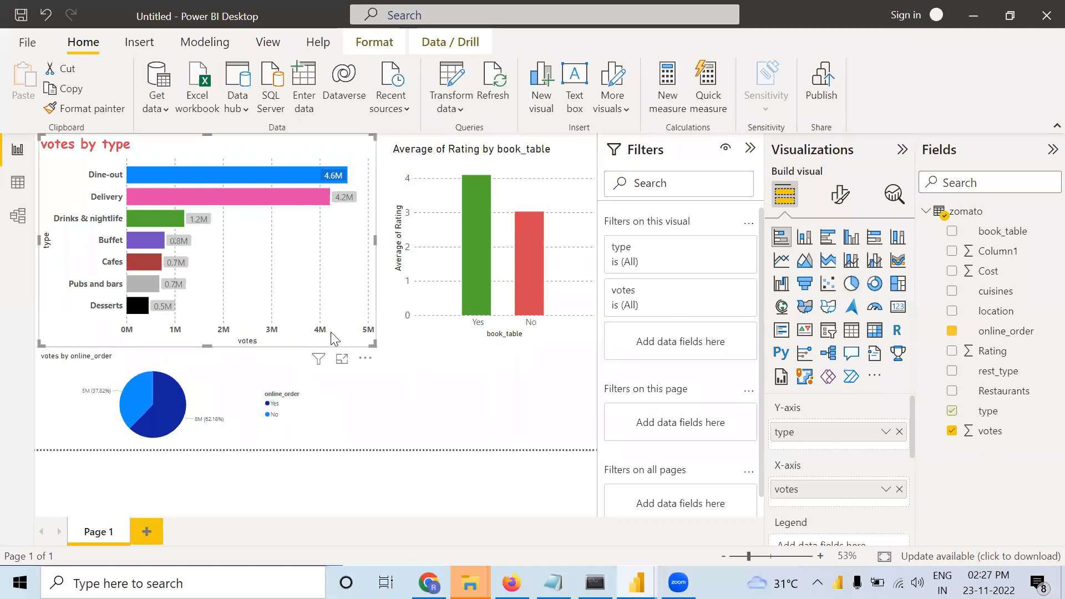
drag(370, 343, 315, 301)
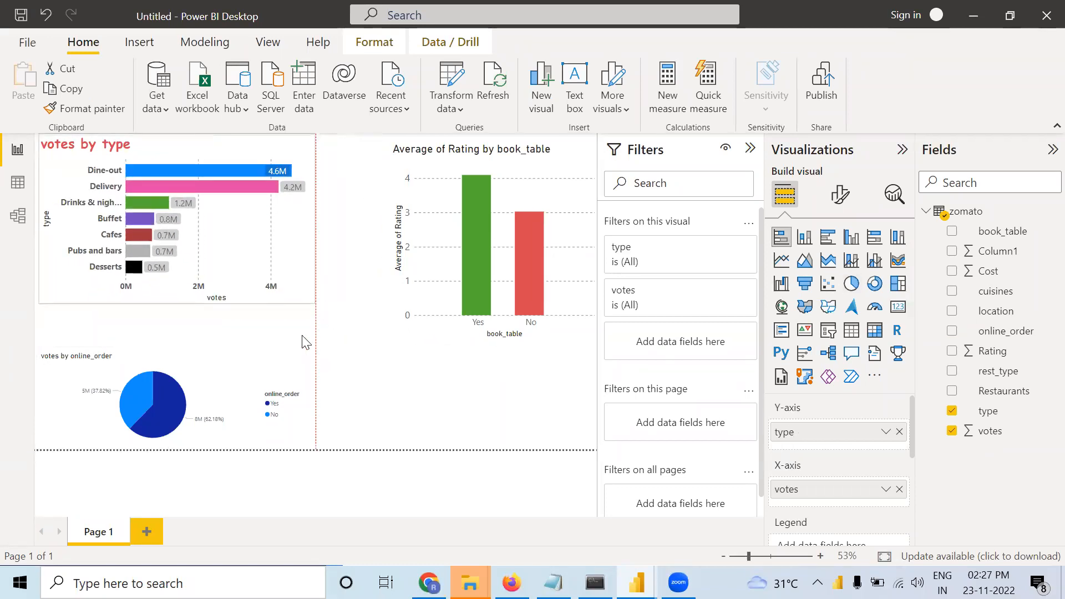
drag(240, 375, 276, 358)
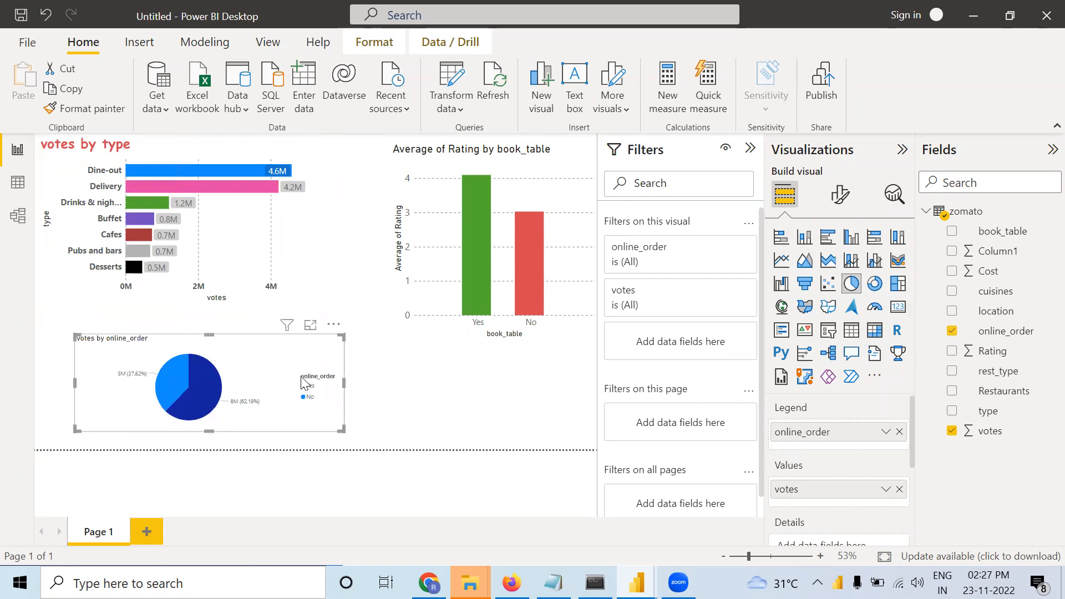
drag(338, 336, 309, 342)
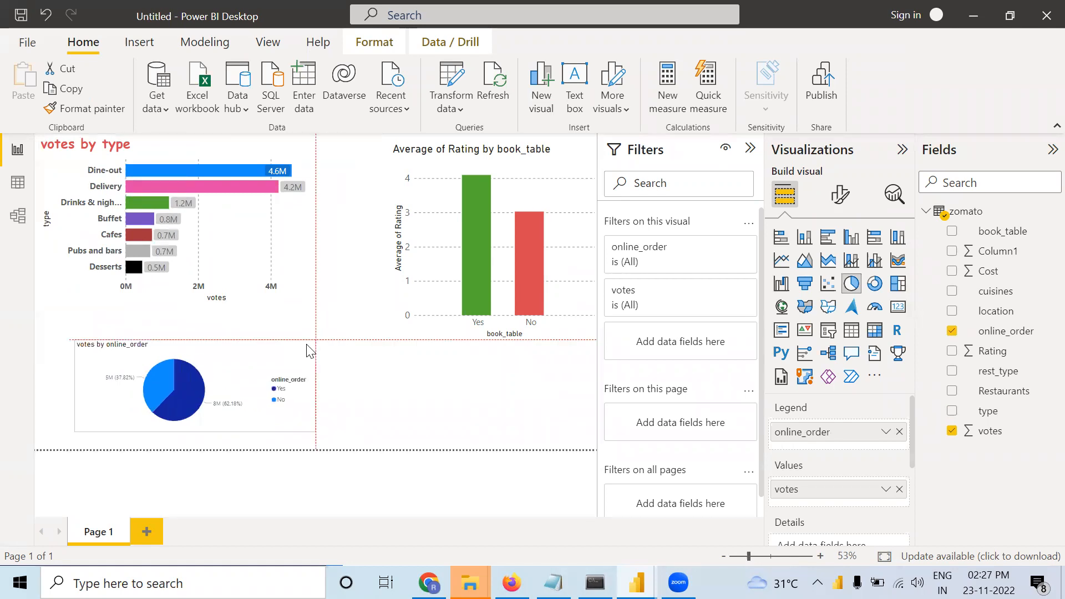
drag(199, 345, 214, 321)
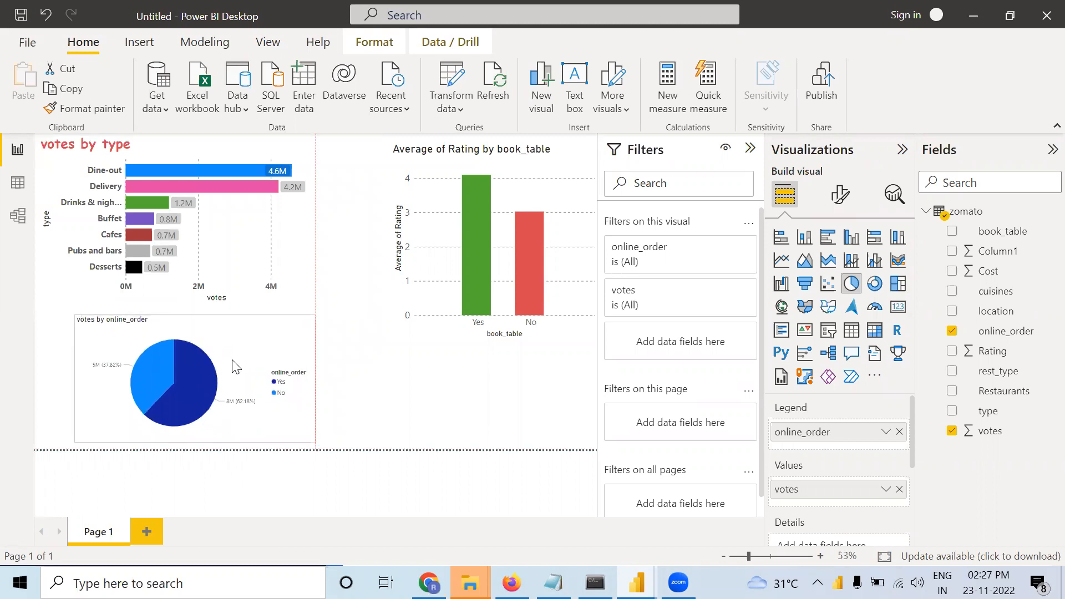
Set the legend text size to 13 in the votes by online_order pie chart and show its legend title text setting
click(840, 195)
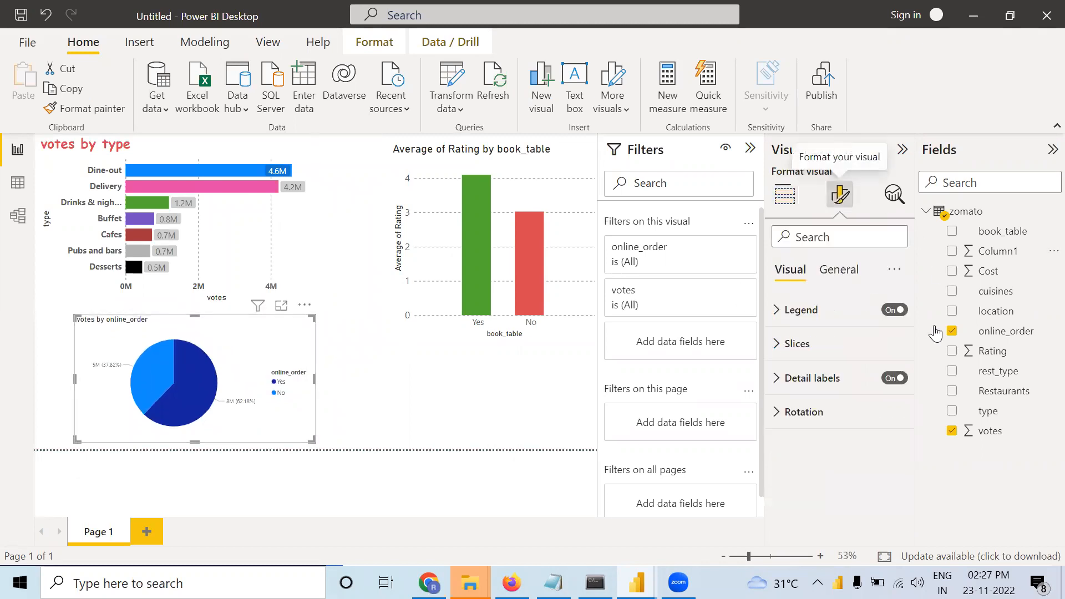
click(450, 385)
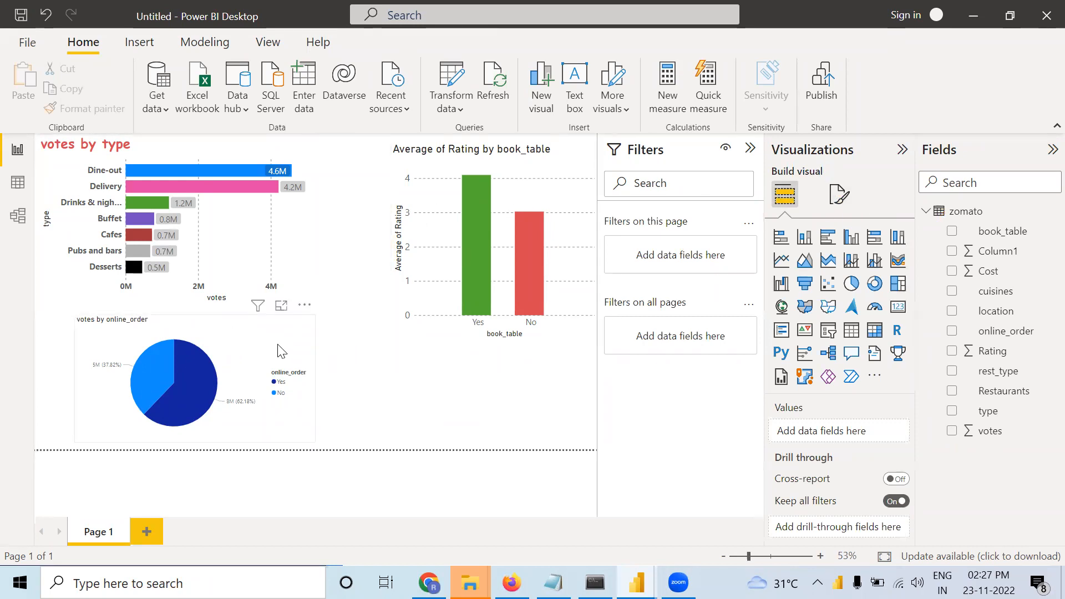
click(250, 339)
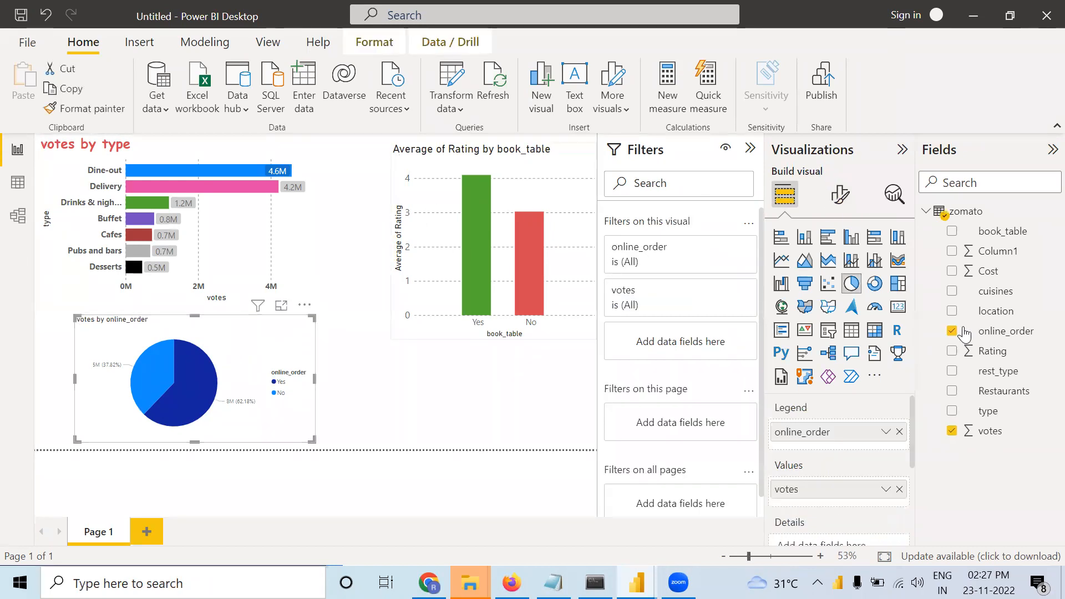
click(839, 194)
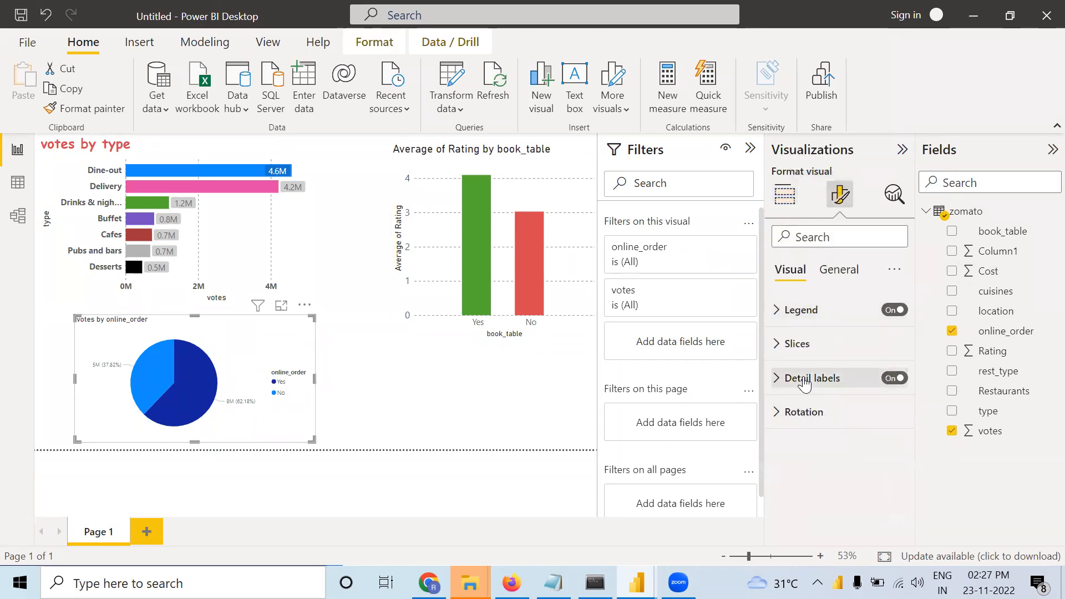
click(777, 319)
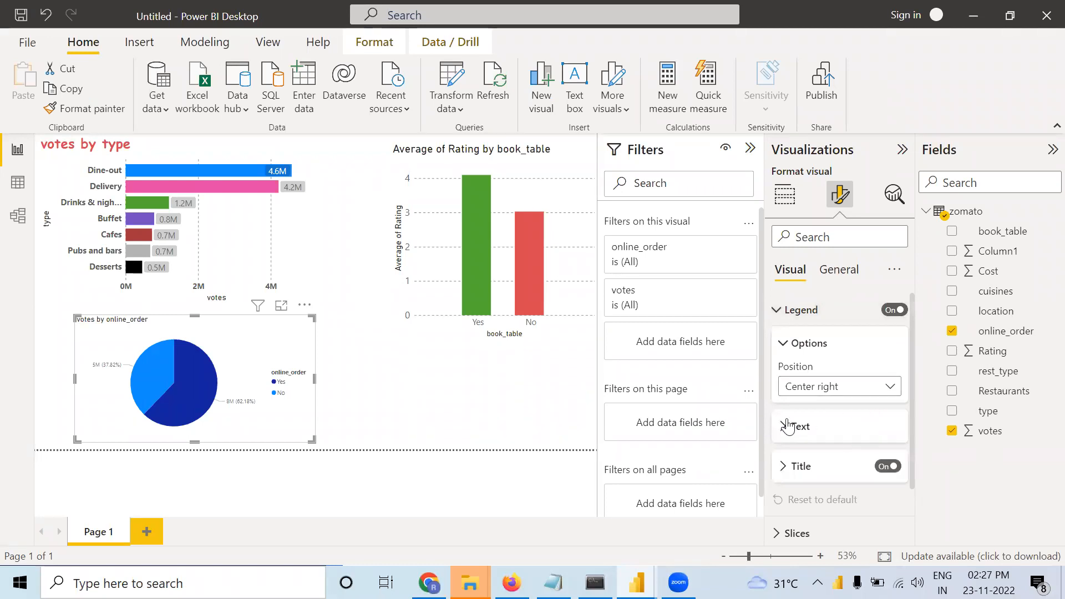
scroll(815, 444, down, 1)
click(783, 390)
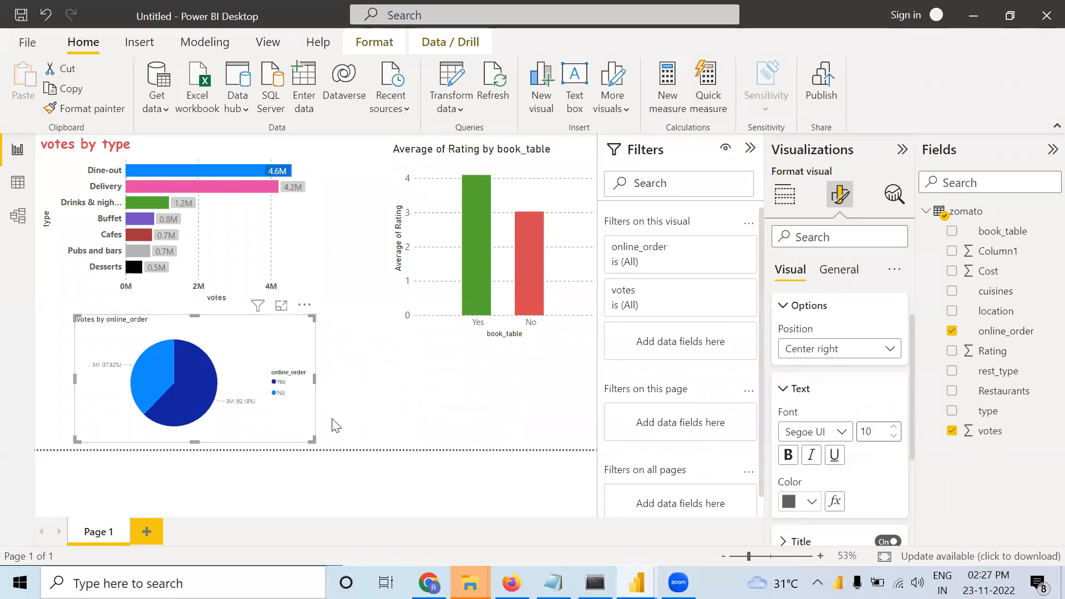
click(893, 427)
click(894, 427)
click(894, 427)
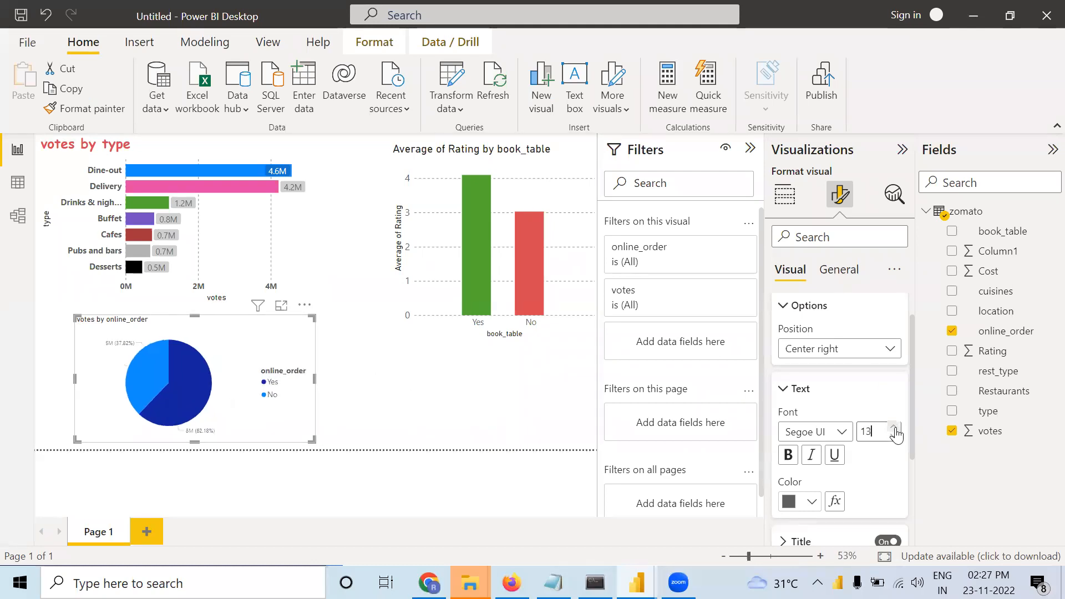
scroll(896, 436, down, 4)
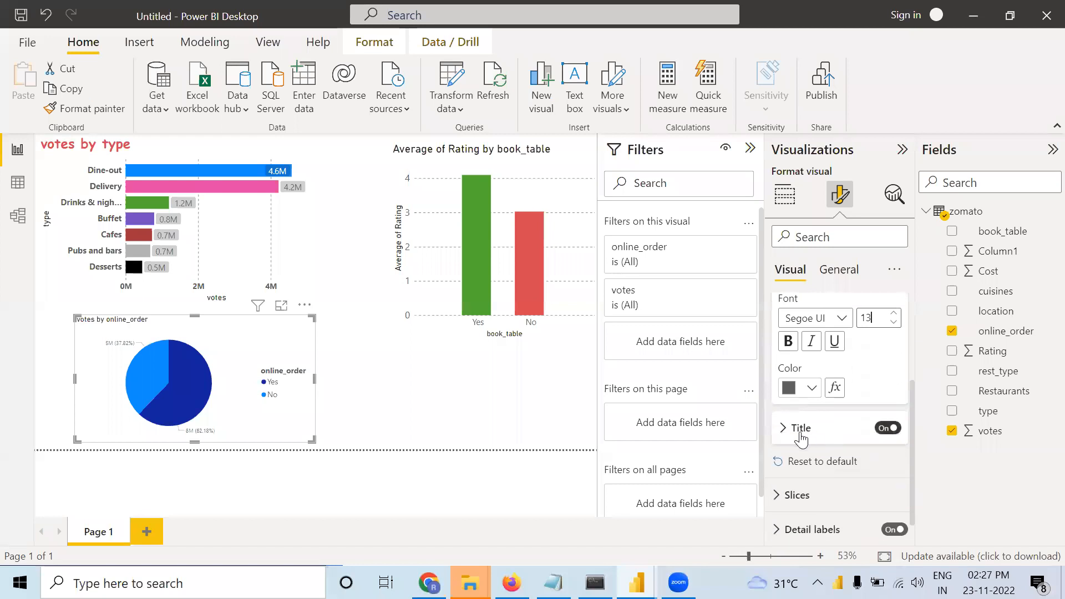
click(782, 436)
click(821, 469)
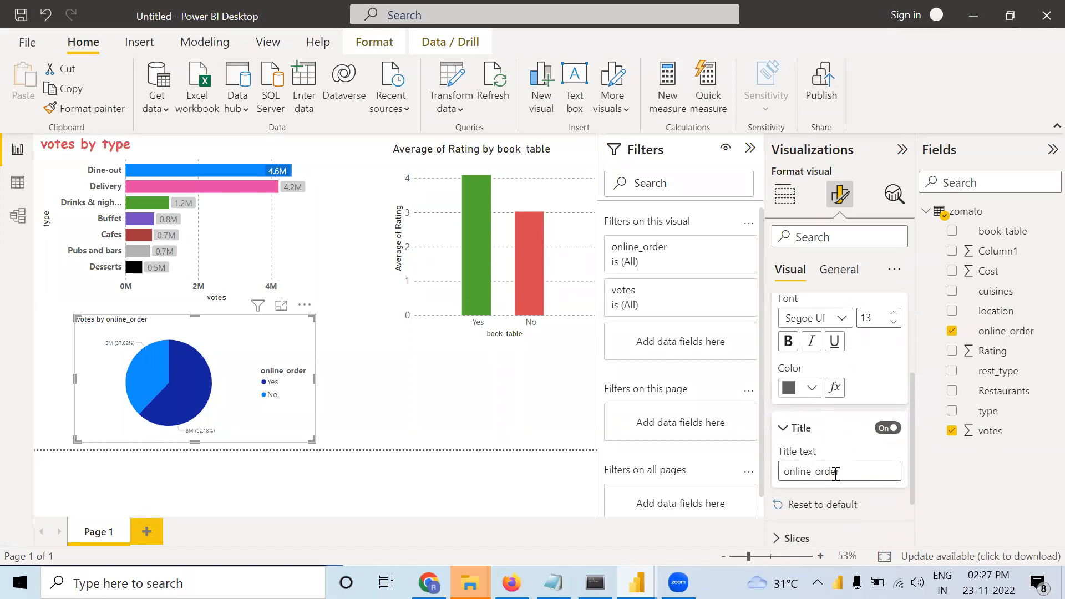
Color the Yes slice green (#1DE373) and the No slice dark red in the votes by online_order pie chart
scroll(787, 456, down, 2)
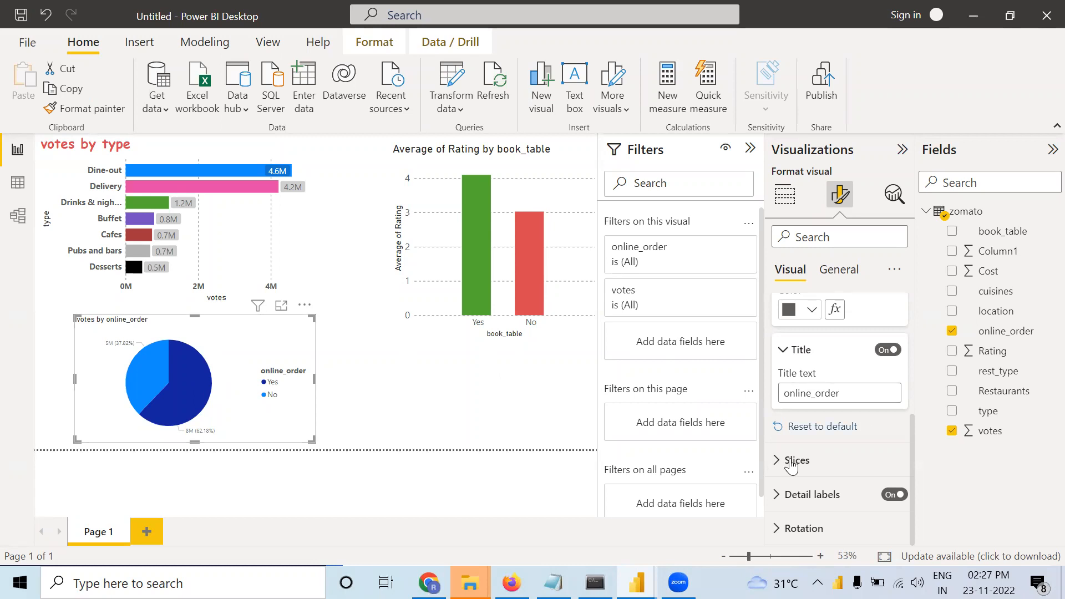
click(818, 461)
scroll(815, 452, down, 4)
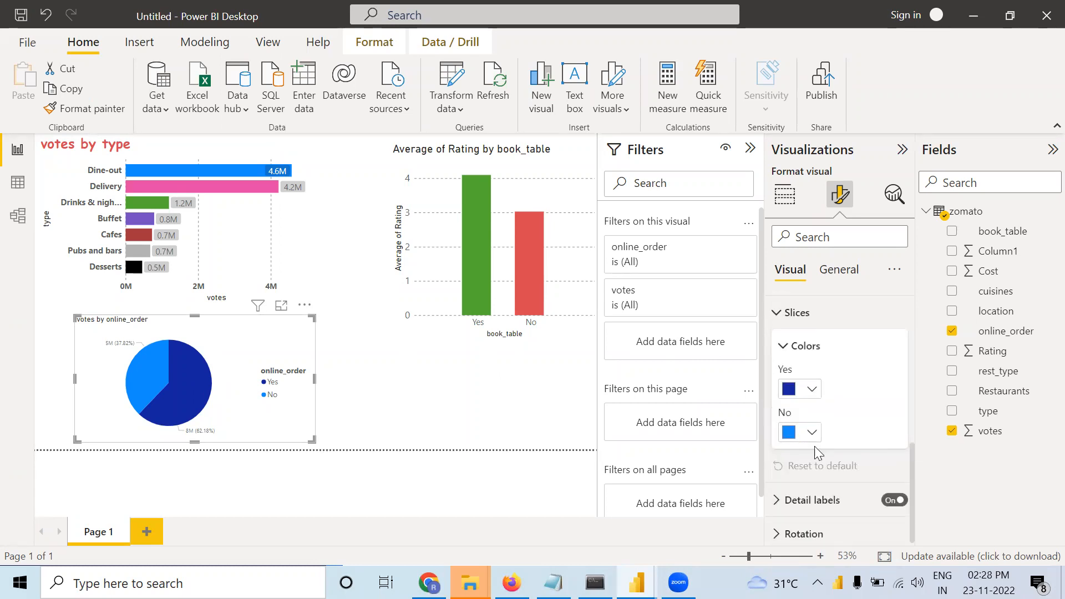
click(812, 385)
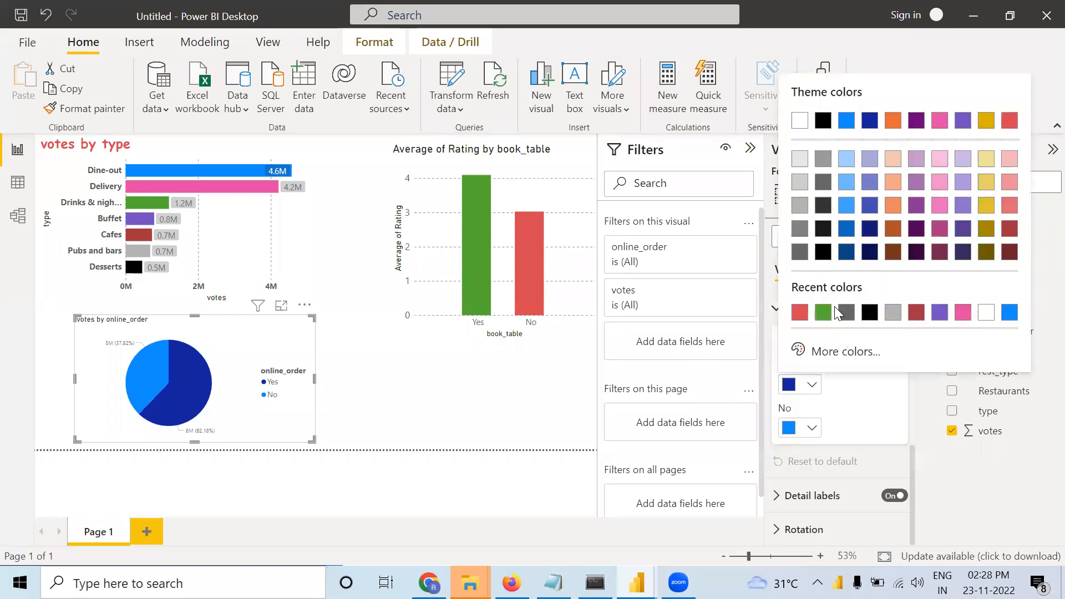
click(835, 351)
click(883, 288)
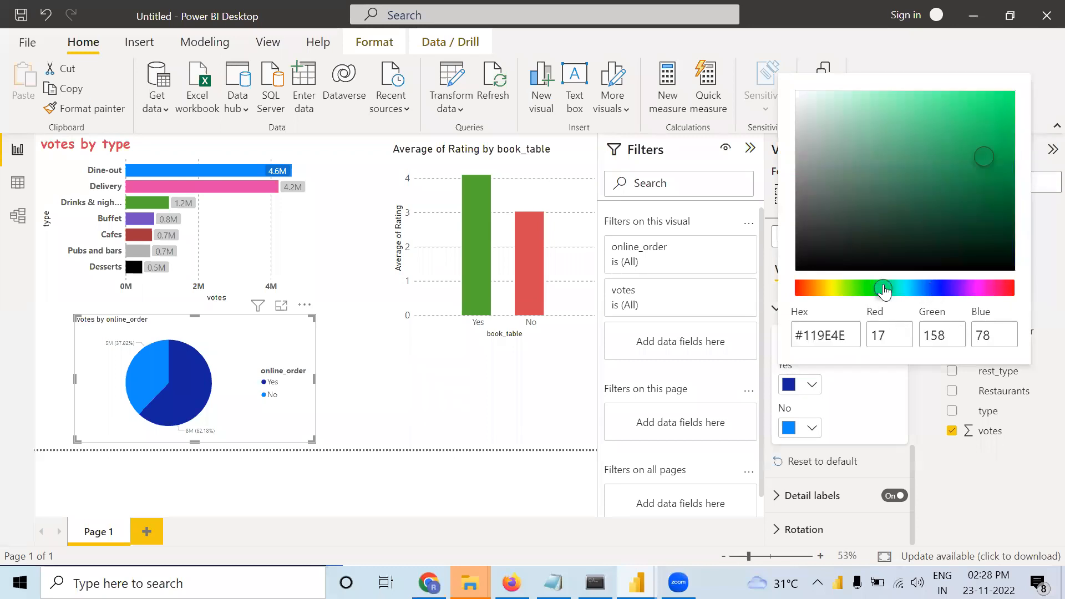
click(980, 109)
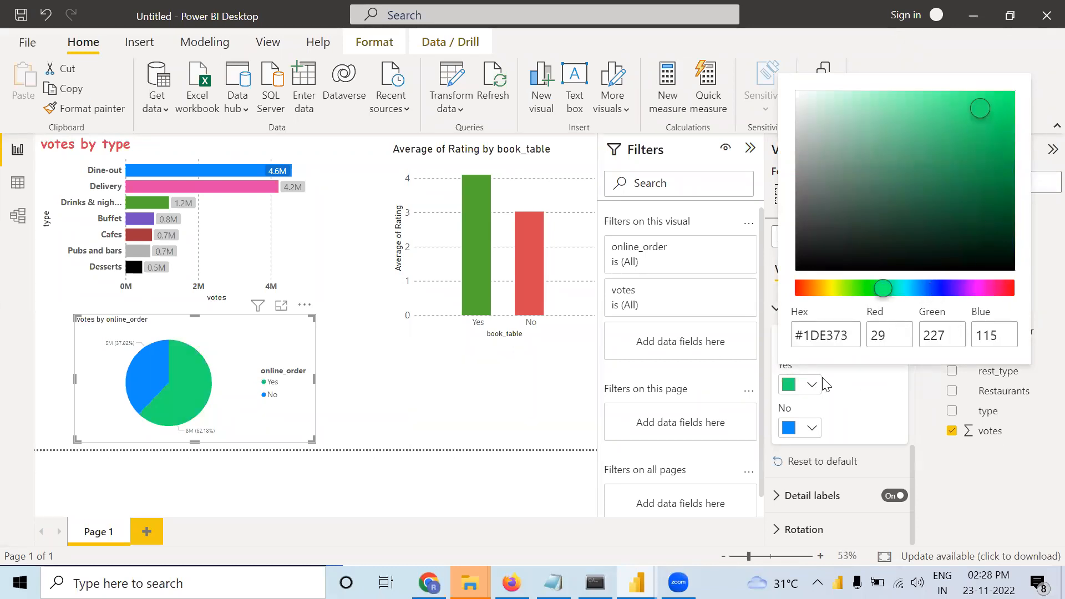
click(812, 429)
click(811, 432)
click(940, 357)
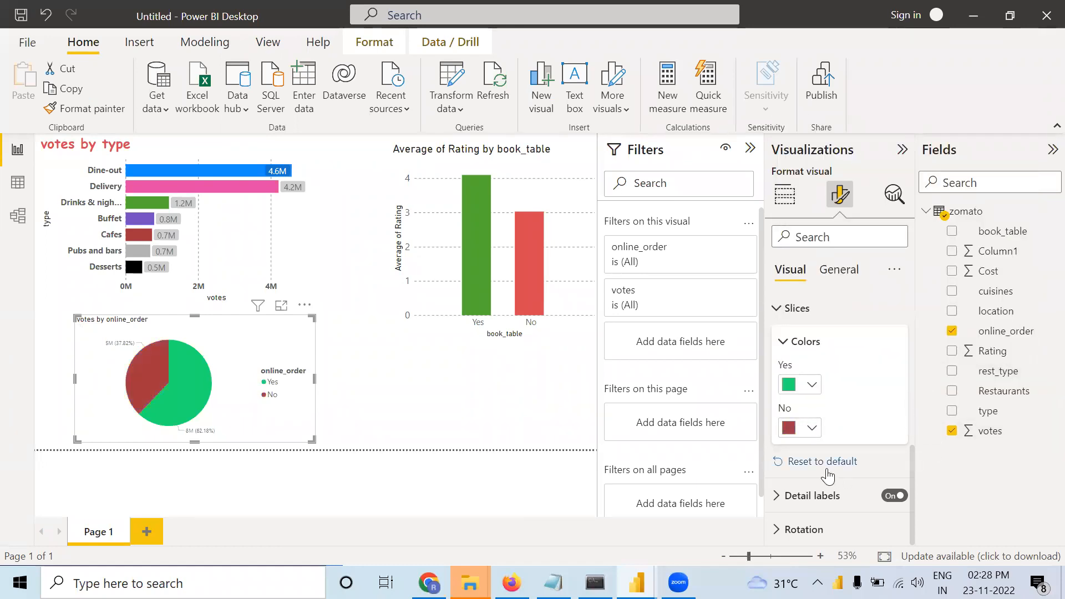
Set the detail label values' font size to 14 in the votes by online_order pie chart
scroll(816, 432, down, 1)
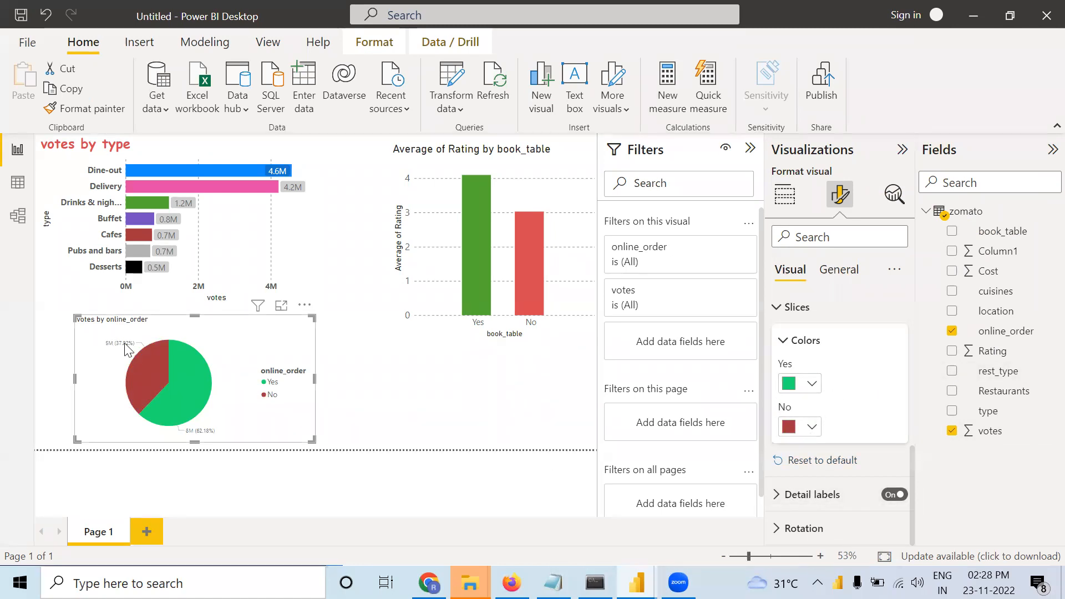
click(777, 494)
scroll(787, 471, down, 3)
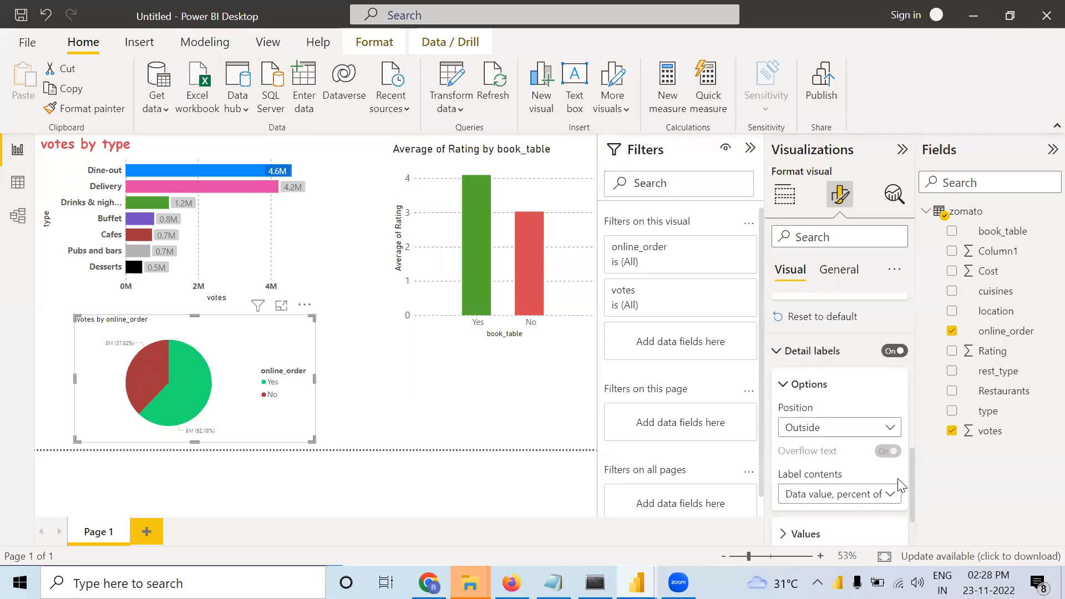
click(790, 472)
scroll(895, 444, down, 2)
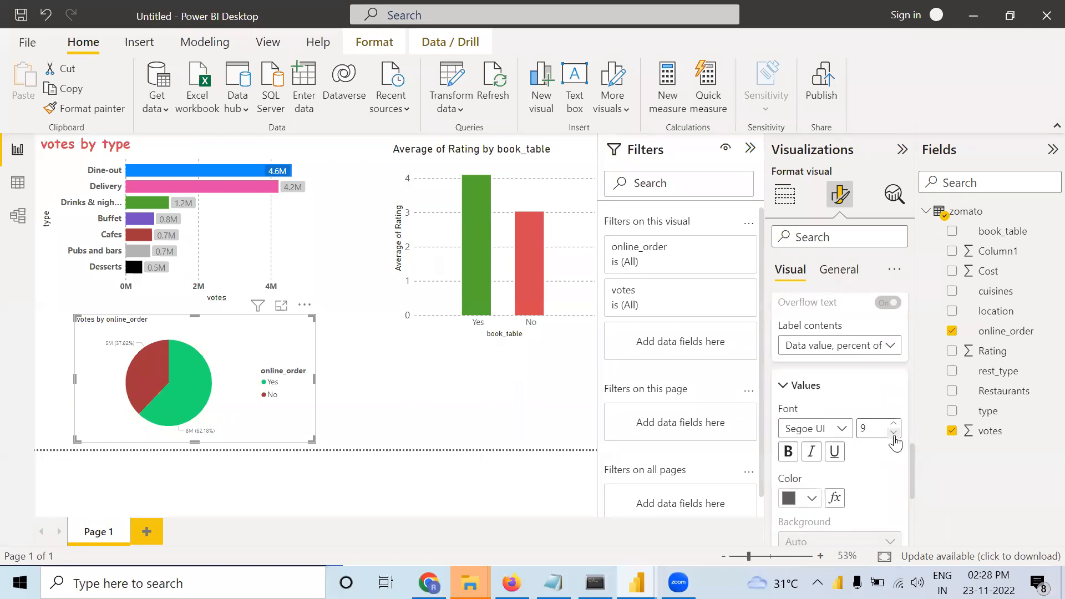
click(892, 427)
click(893, 427)
click(893, 427)
click(893, 427)
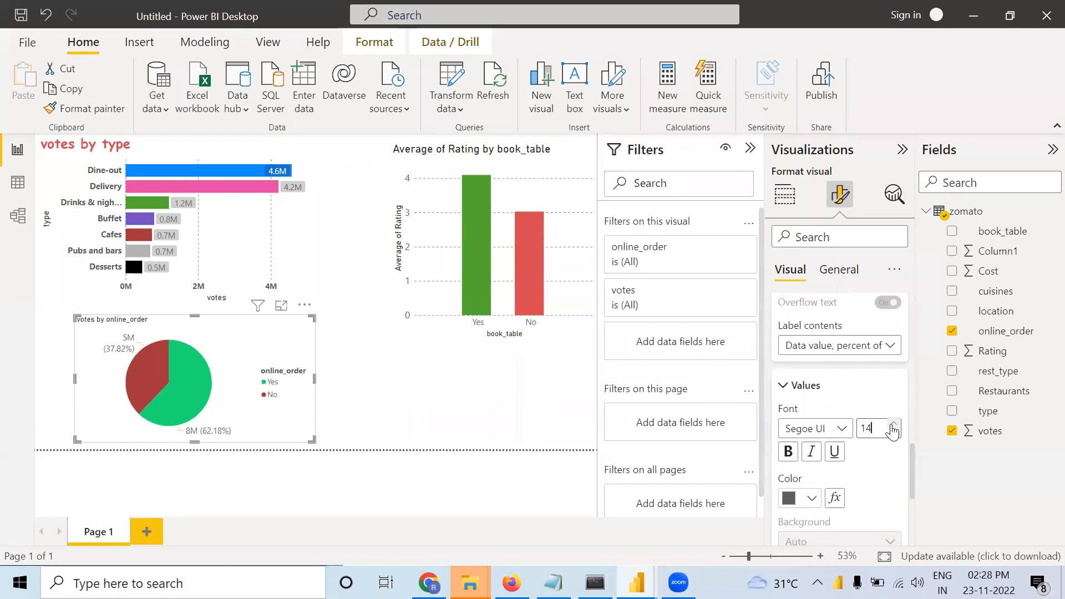
scroll(810, 452, down, 1)
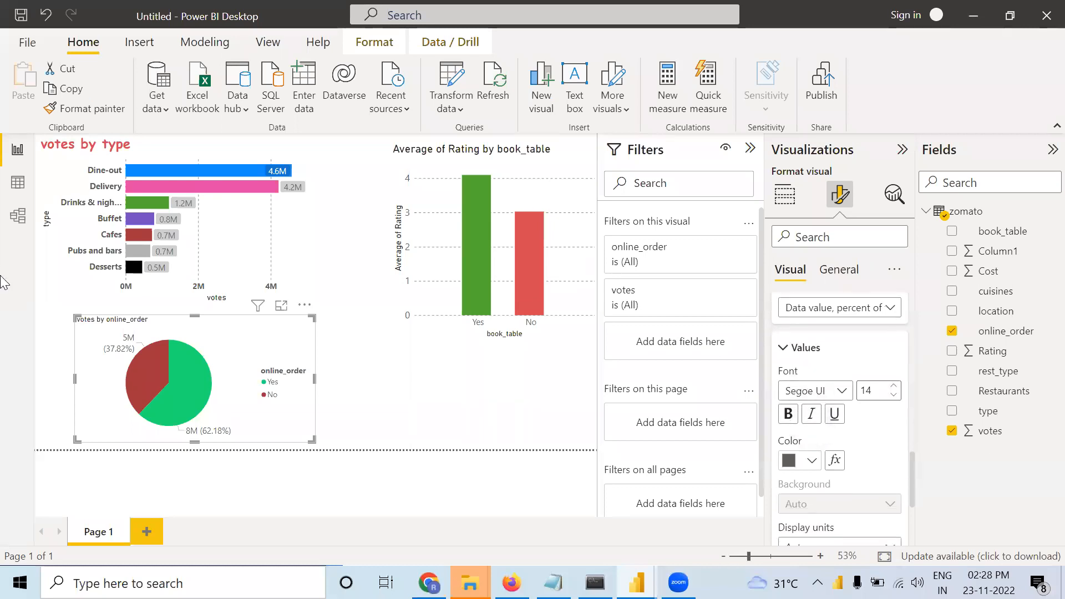
Set the title's font size to 20 in the votes by online_order pie chart
click(854, 272)
click(799, 343)
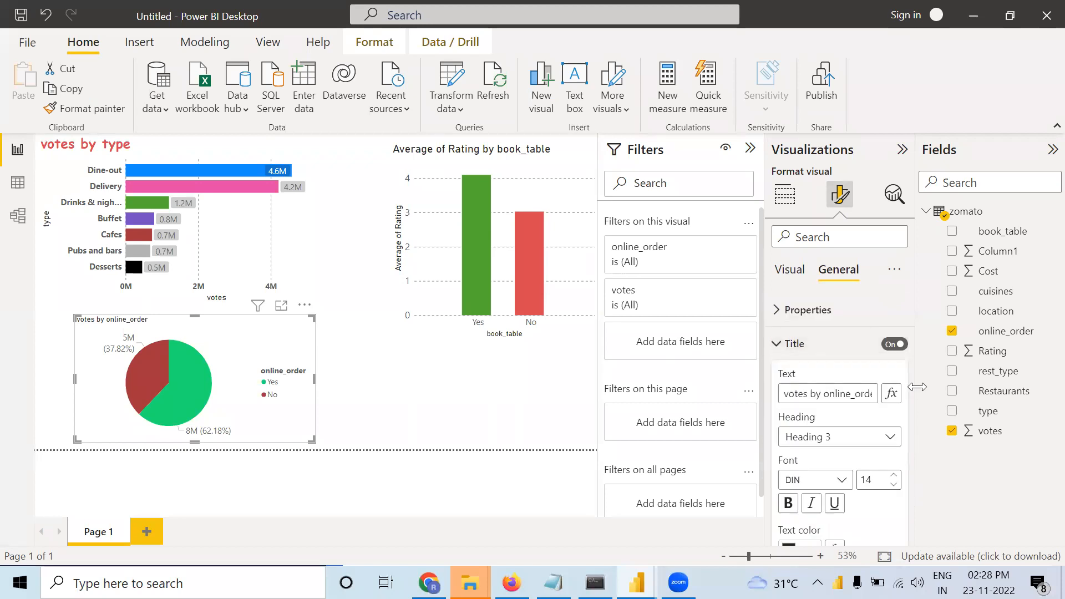
click(895, 476)
click(895, 476)
click(895, 476)
click(894, 476)
click(895, 476)
click(895, 476)
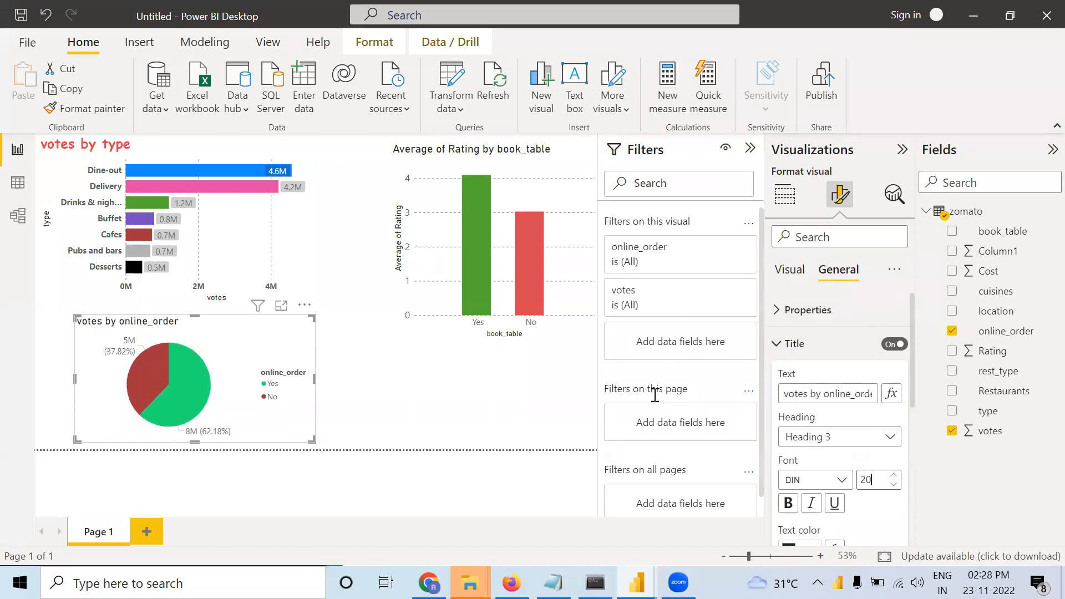
Try rotating the votes by online_order pie chart by 5°, and return its rotation to 0°
click(432, 398)
click(257, 355)
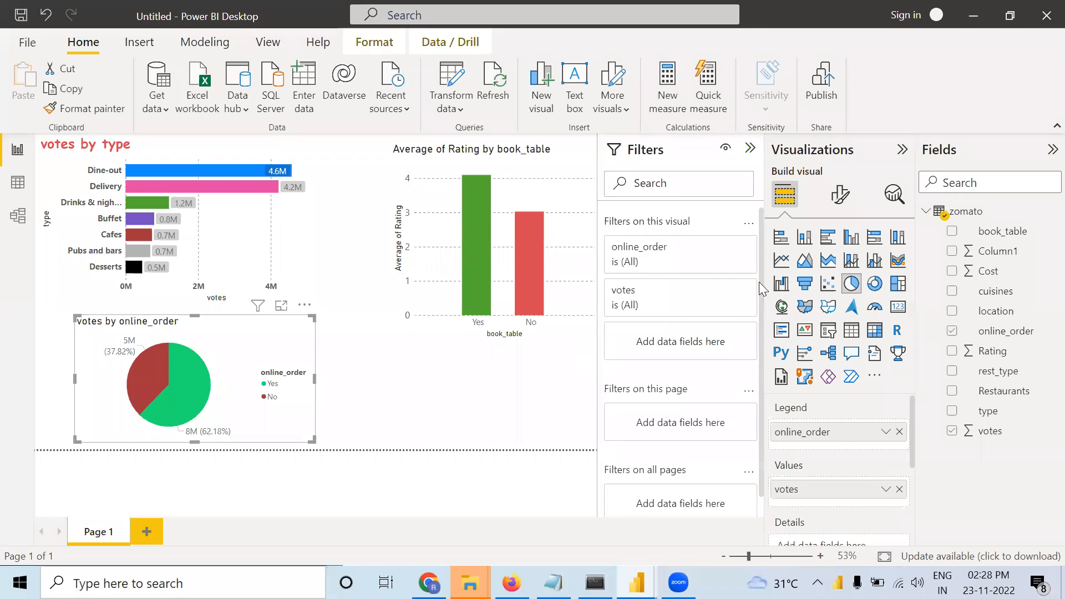
click(839, 194)
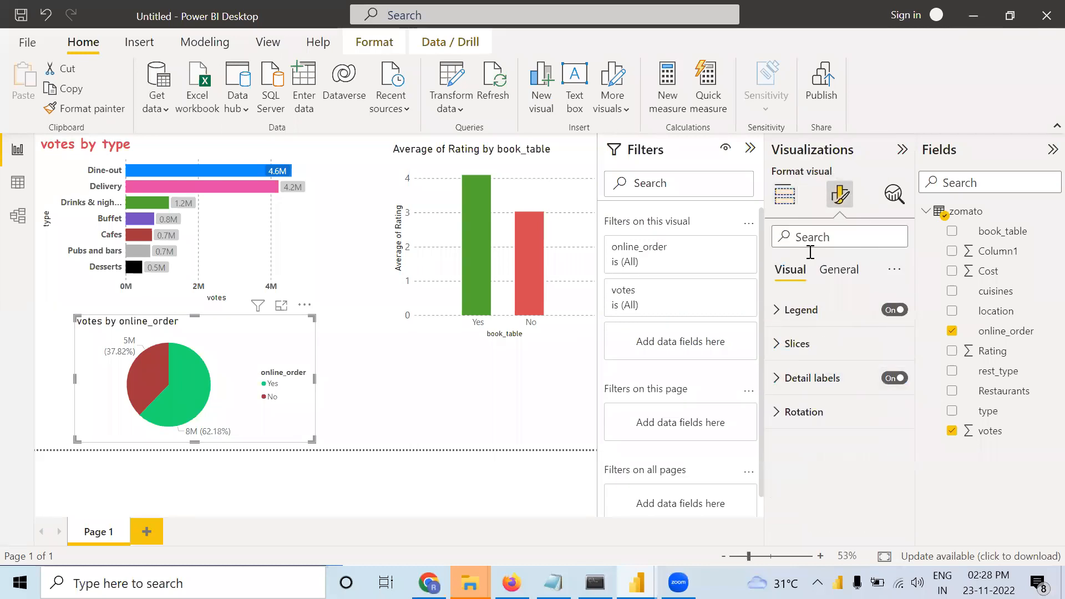
click(775, 421)
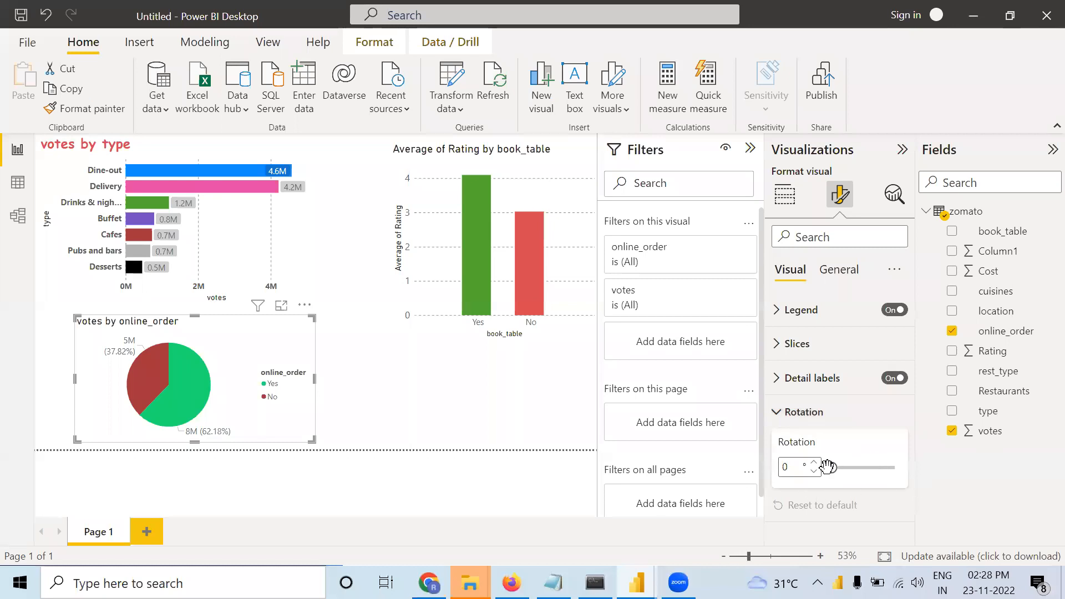
mouse_move(833, 467)
mouse_down()
mouse_move(868, 467)
mouse_move(831, 468)
mouse_up()
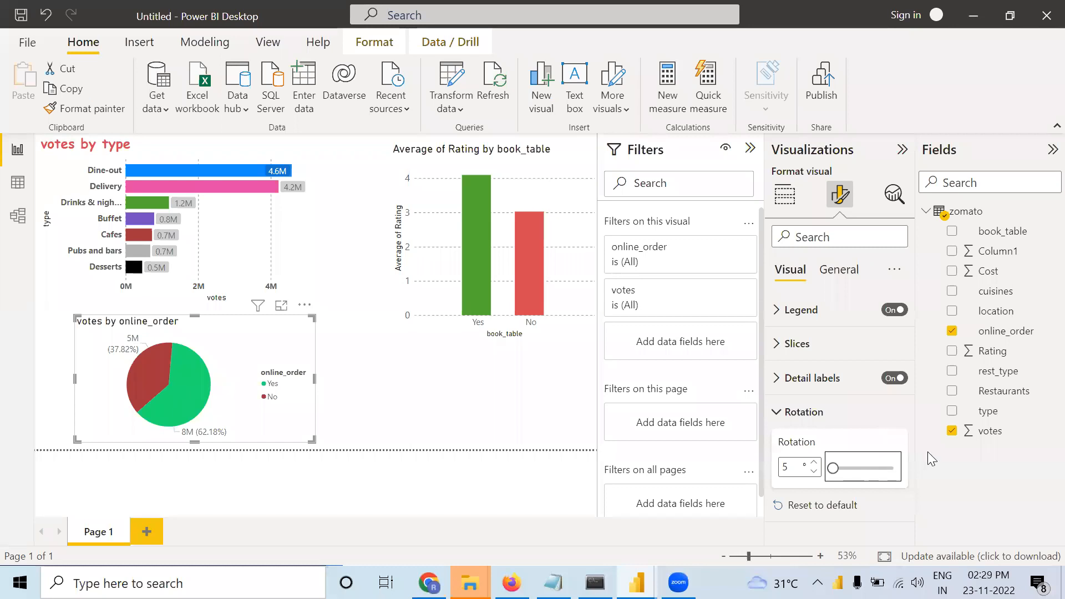
drag(833, 466, 827, 468)
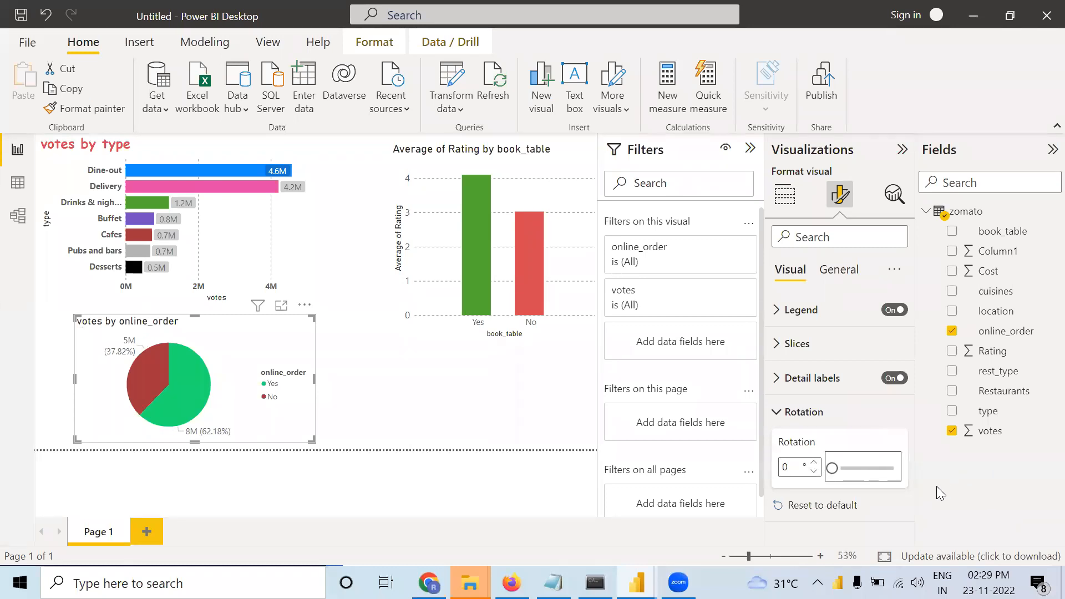
Insert a donut chart with type as the legend and Cost as the values
click(366, 409)
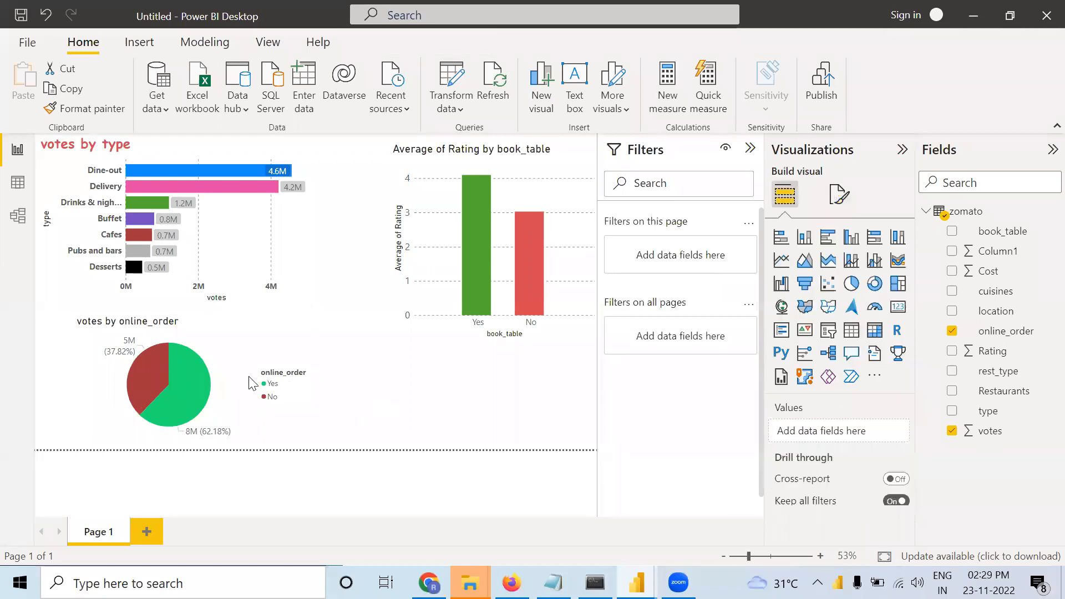
click(876, 287)
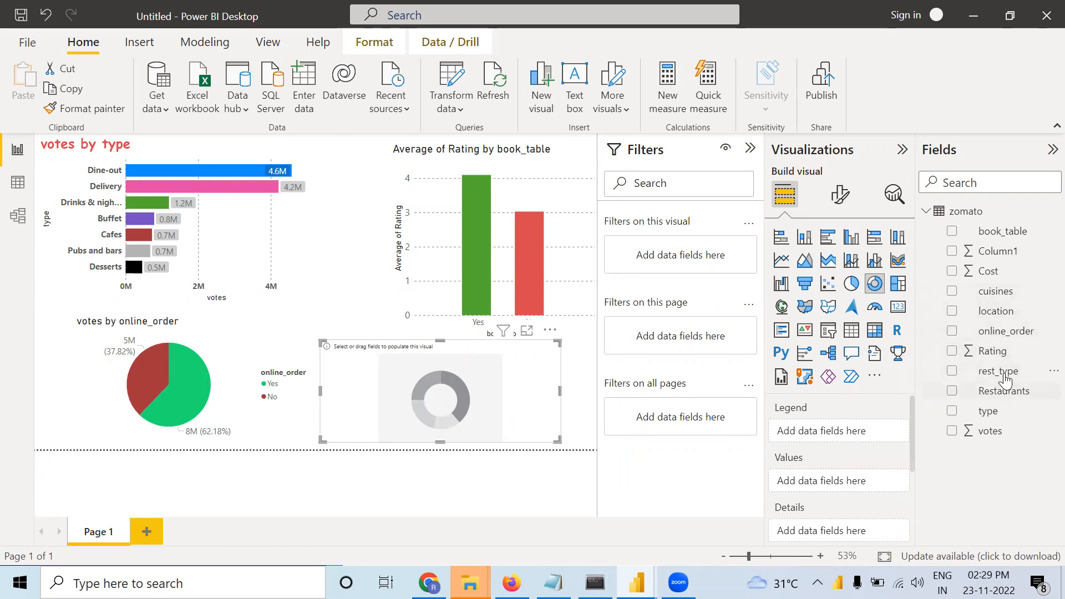
drag(990, 417, 837, 431)
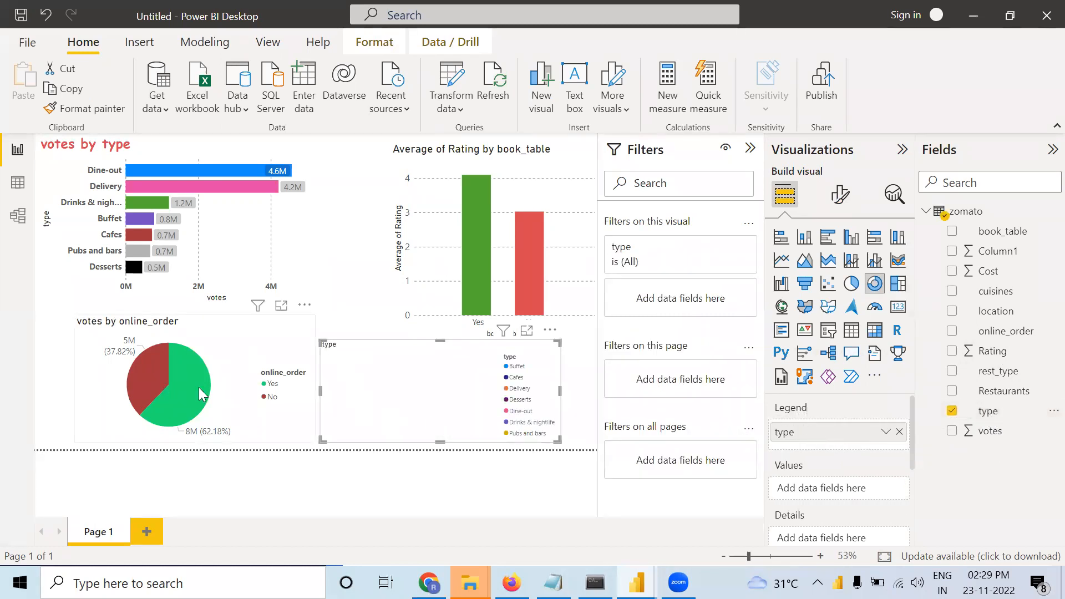
mouse_move(201, 396)
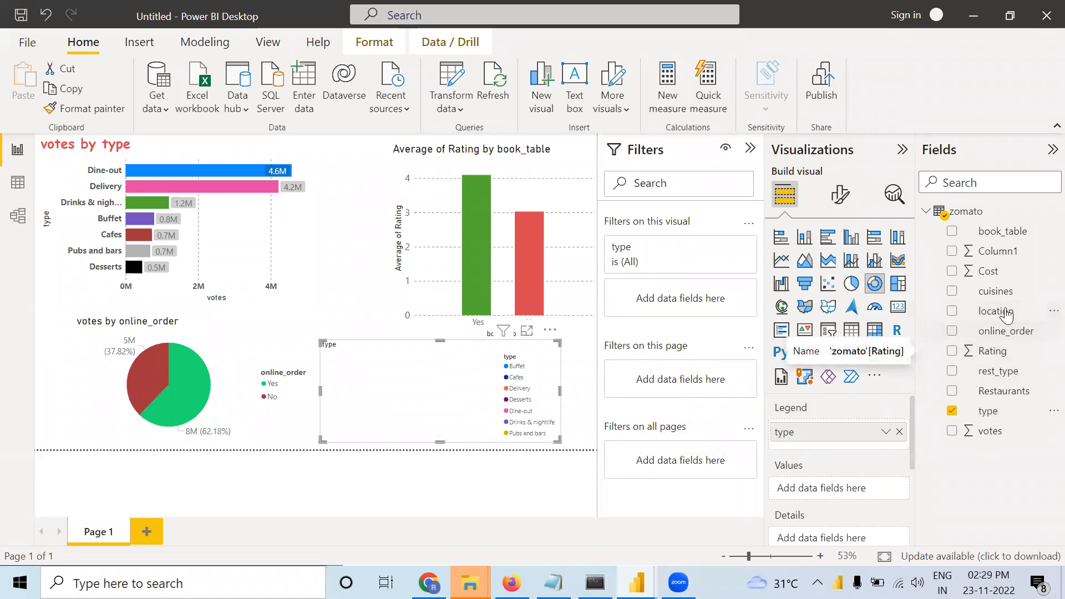
drag(996, 277, 839, 492)
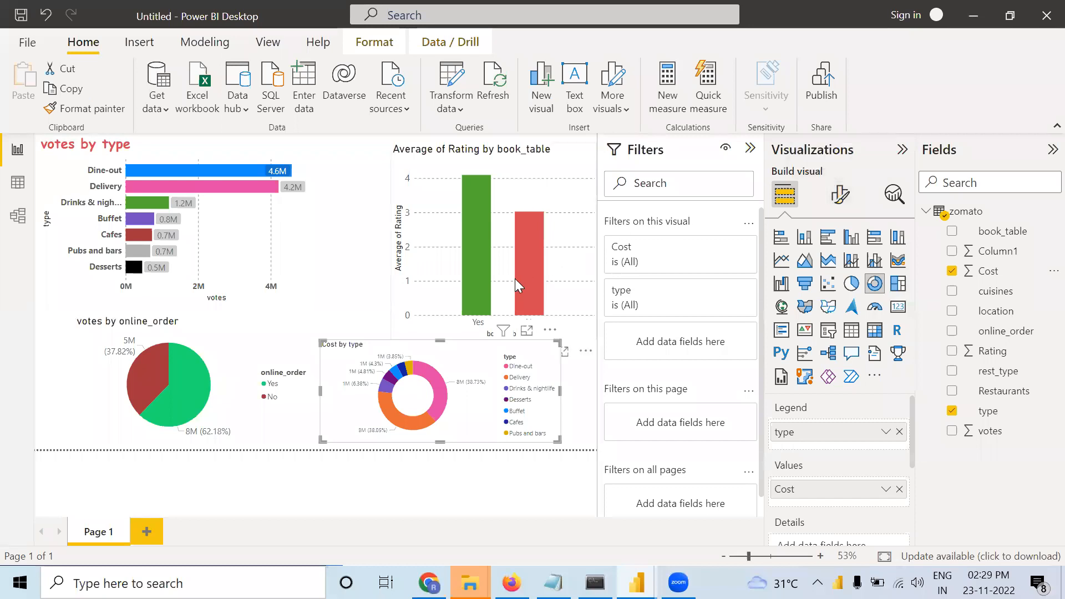
Shrink the Average of Rating by book_table chart and extend the Cost by type donut chart upward into the freed space
click(561, 302)
drag(396, 339, 447, 302)
drag(570, 248, 510, 248)
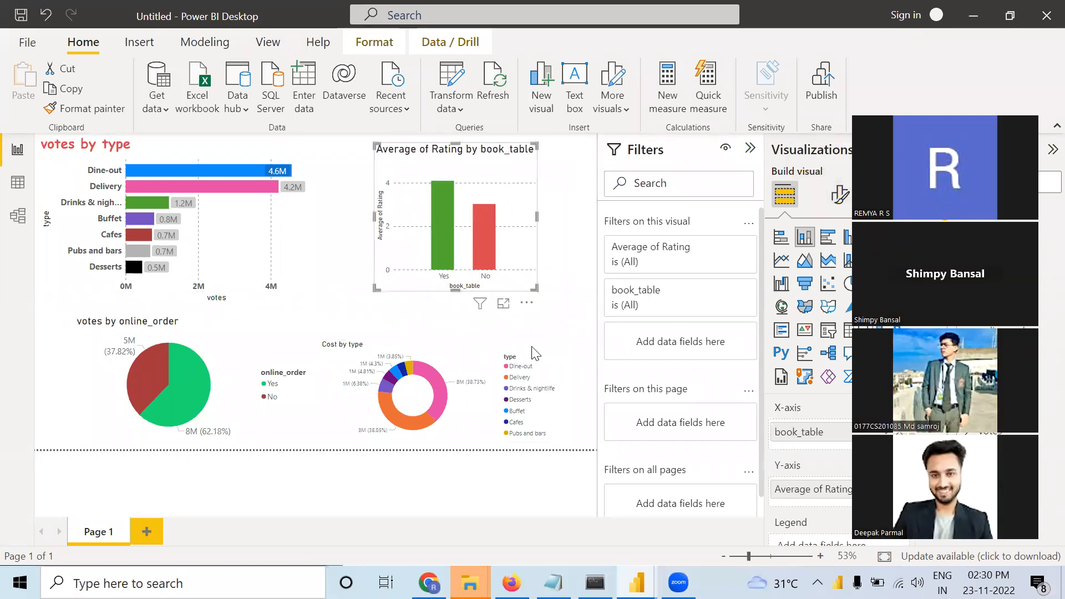
click(460, 348)
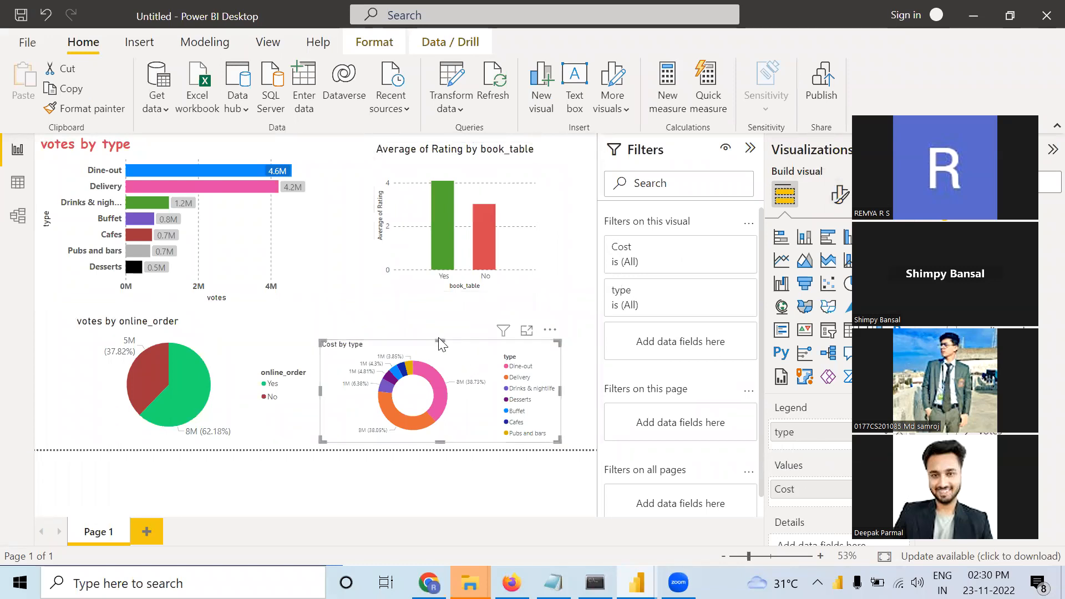
drag(440, 340, 439, 305)
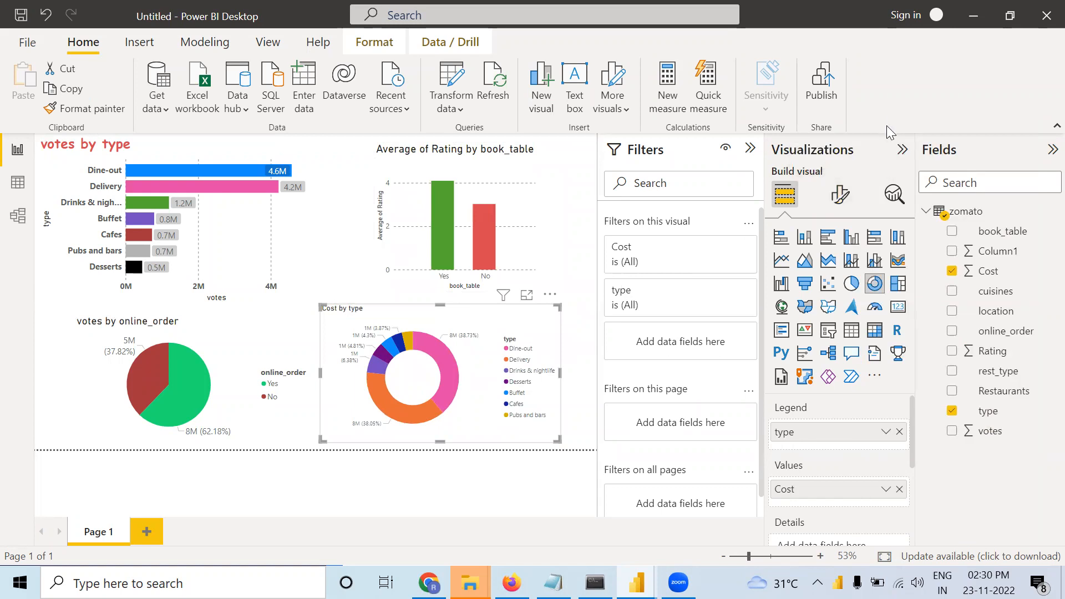
Set the legend text size to 16 in the Cost by type donut chart and widen the chart slightly
click(839, 195)
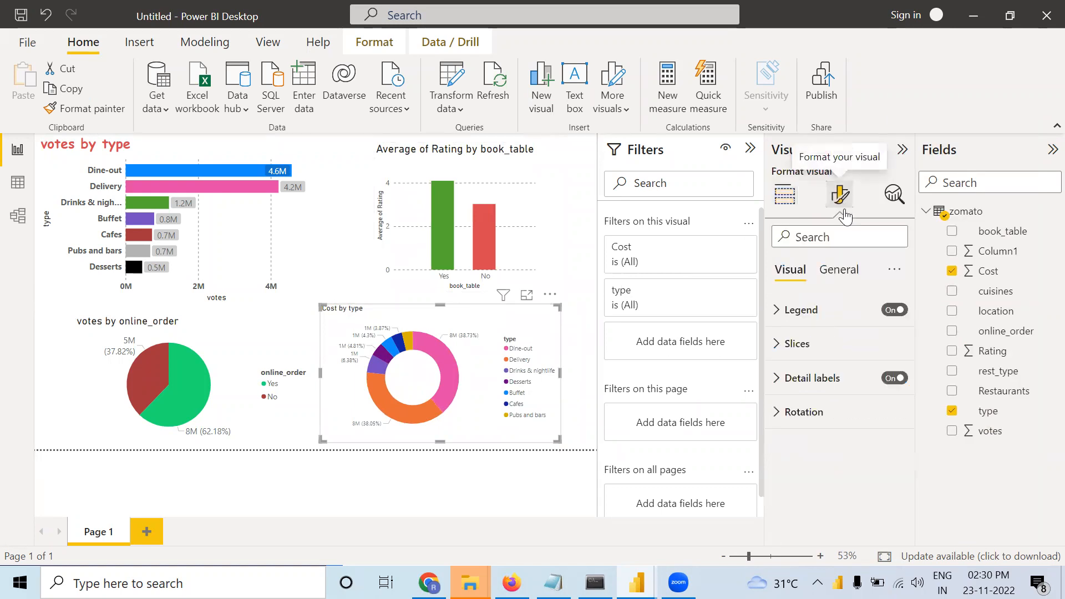
click(782, 310)
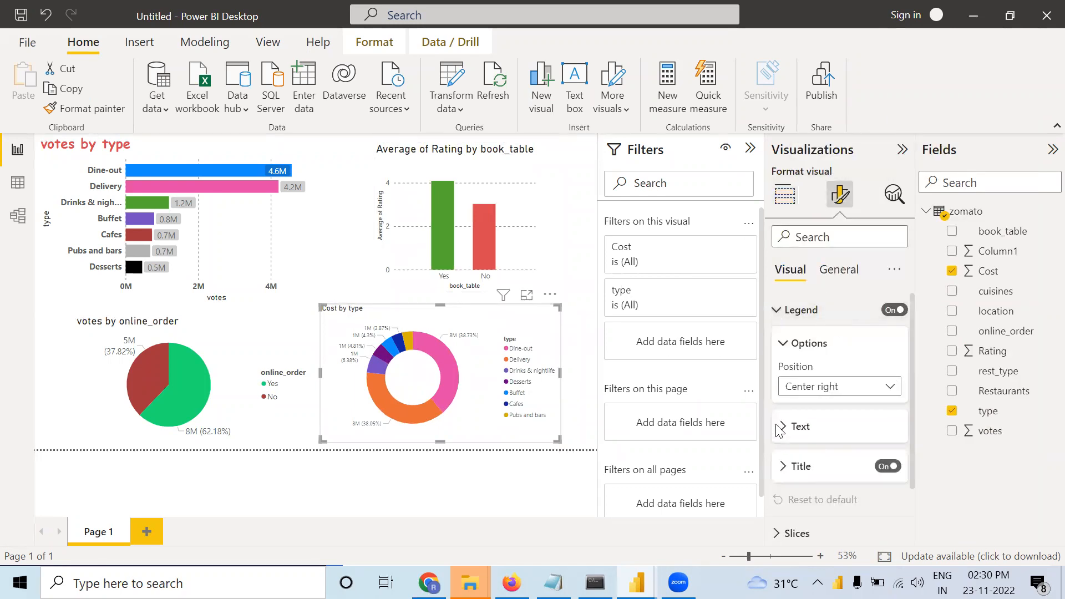
click(799, 427)
scroll(887, 411, down, 2)
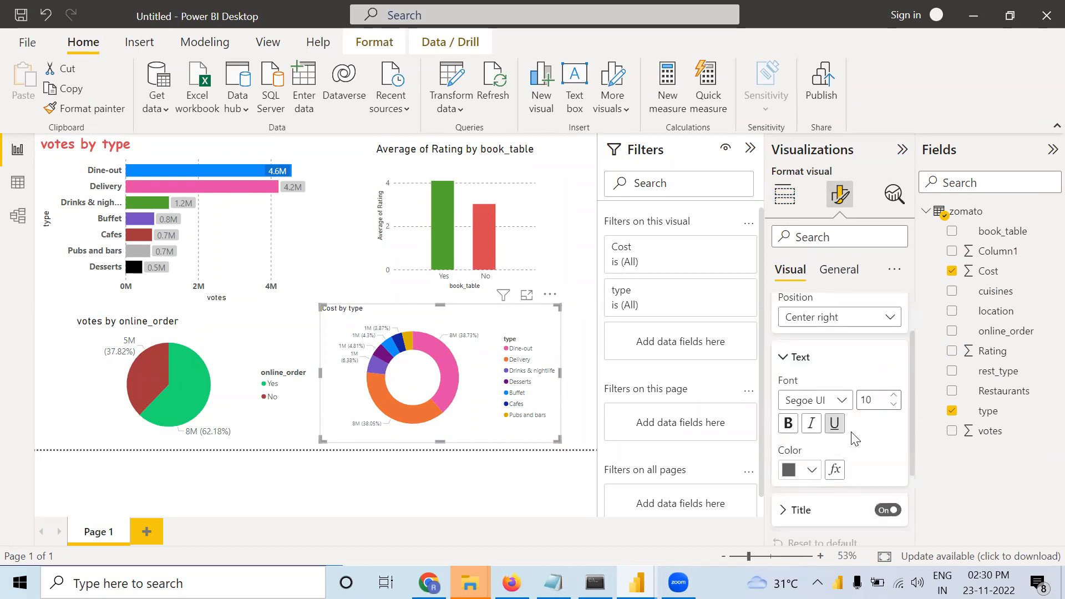
click(895, 390)
click(895, 390)
click(895, 390)
click(895, 396)
click(896, 395)
scroll(896, 393, down, 2)
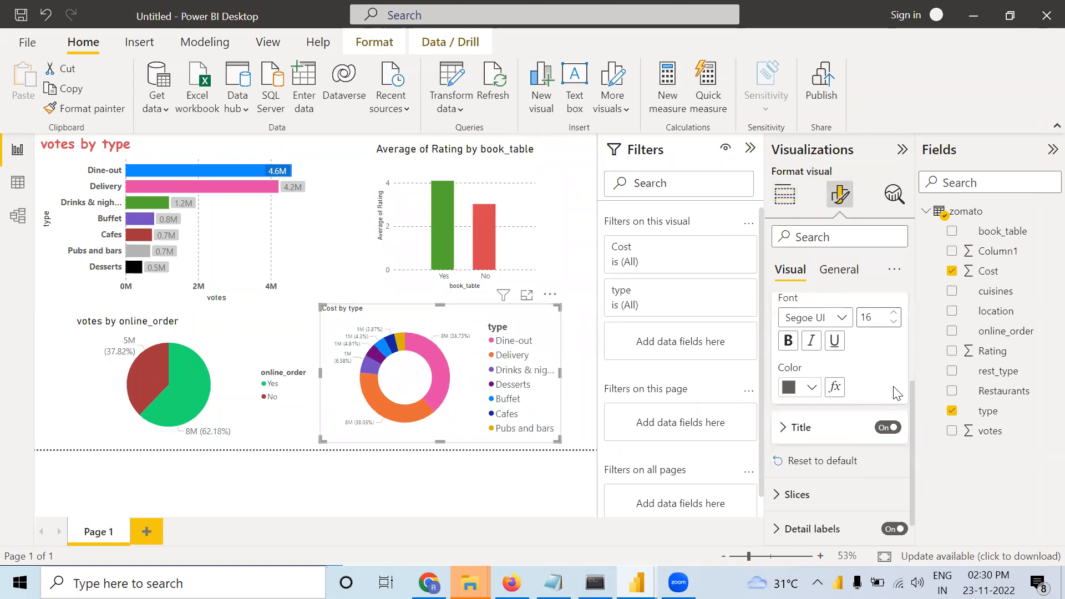
drag(559, 371, 581, 378)
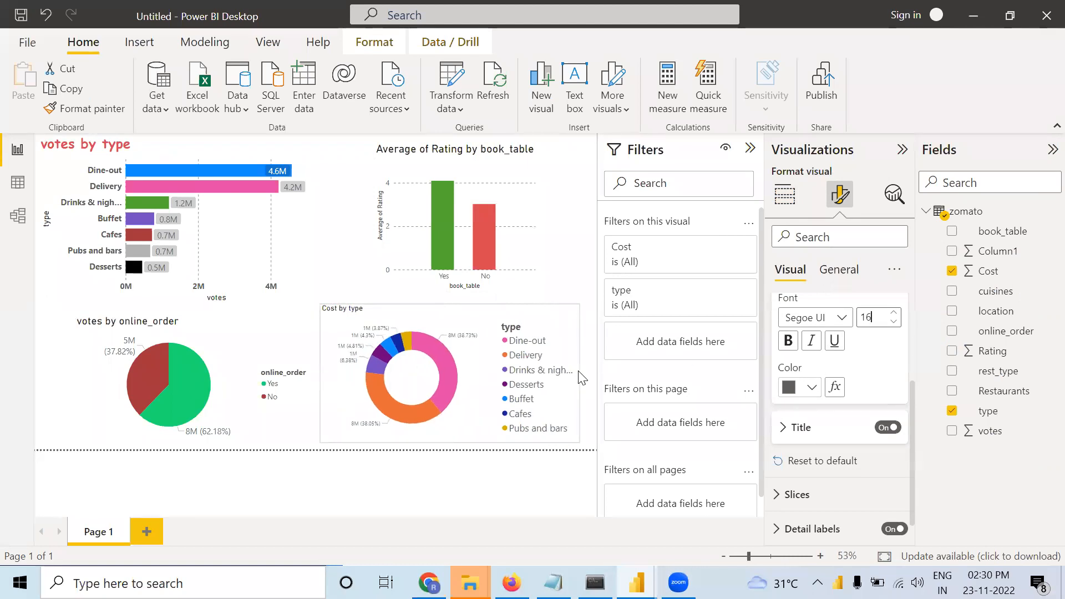
Change the legend title of the Cost by type donut chart to Types
click(787, 428)
scroll(799, 433, down, 1)
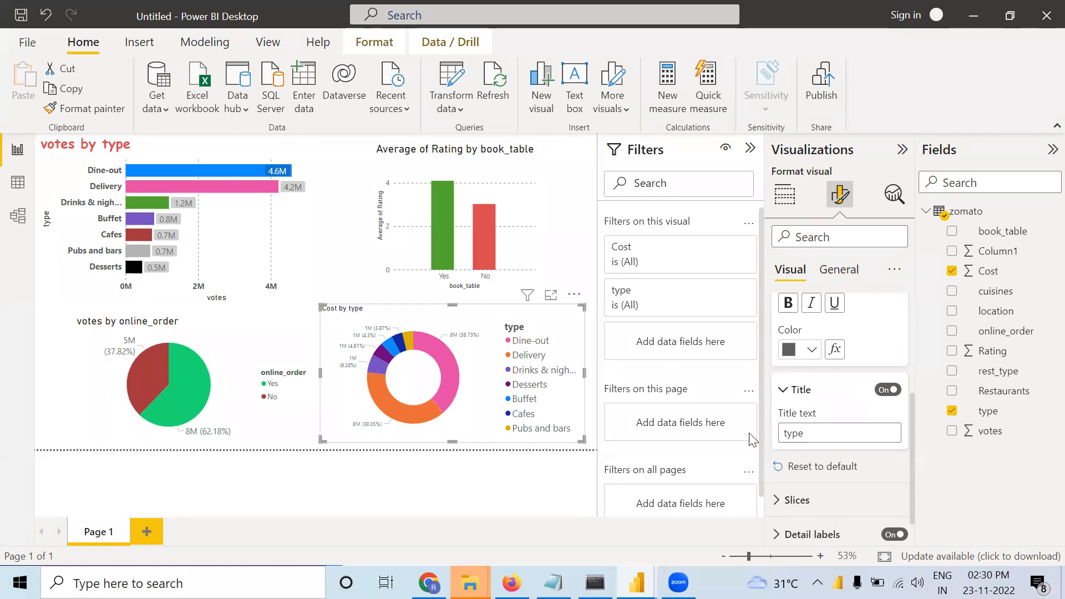
scroll(895, 457, down, 1)
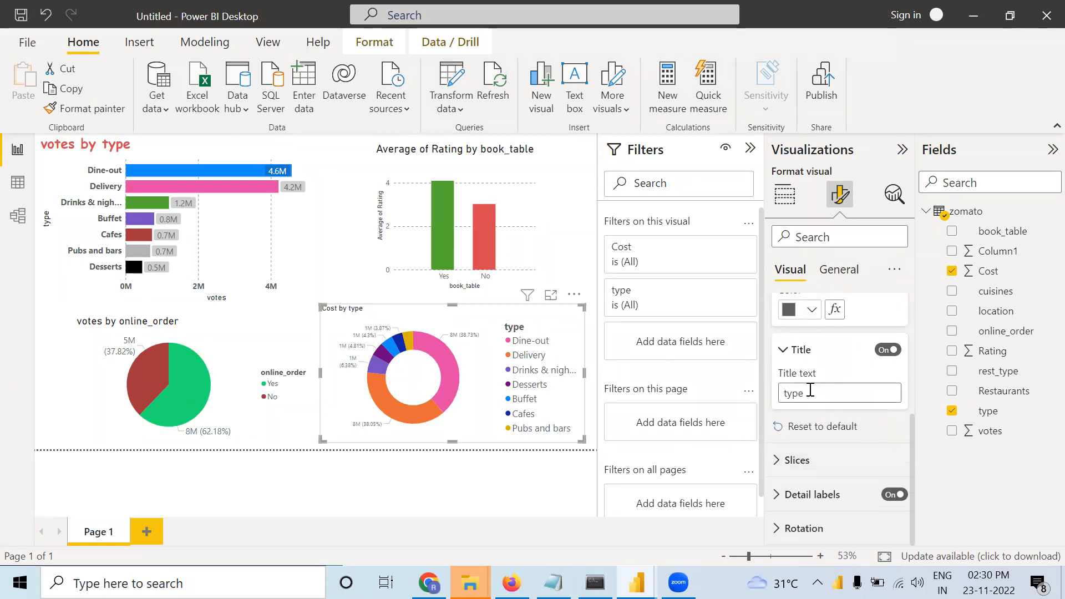
drag(817, 392, 764, 392)
text(RE)
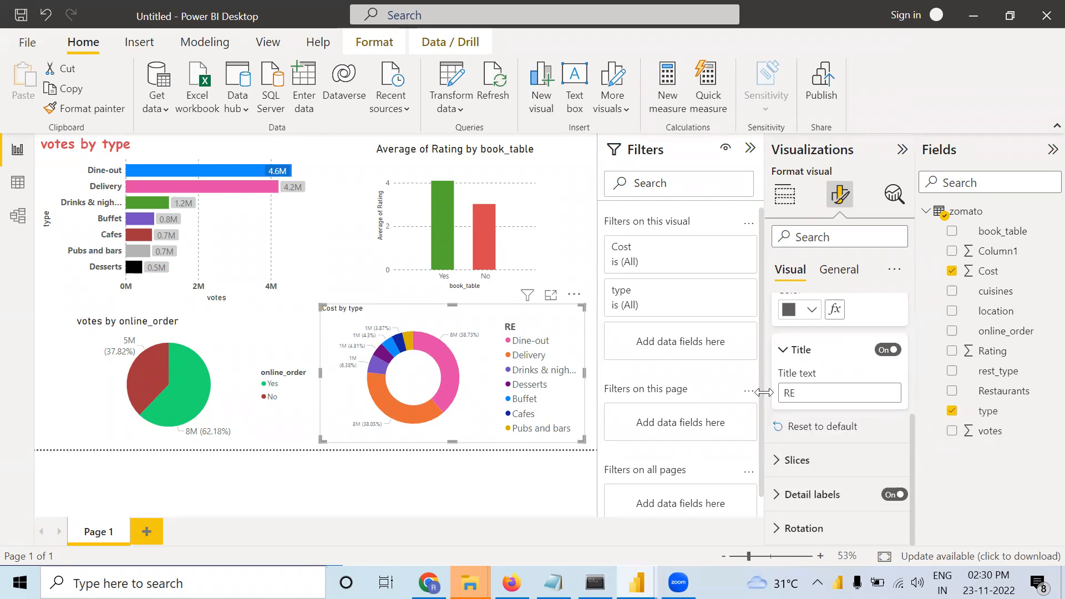
key(BackSpace)
text(esturant Types)
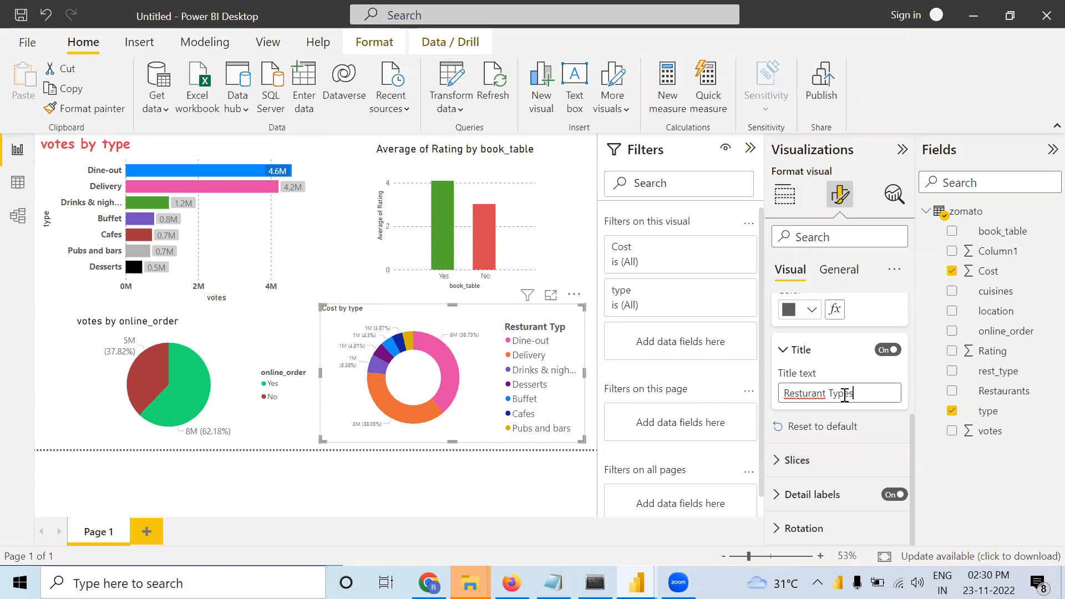
double_click(818, 395)
key(BackSpace)
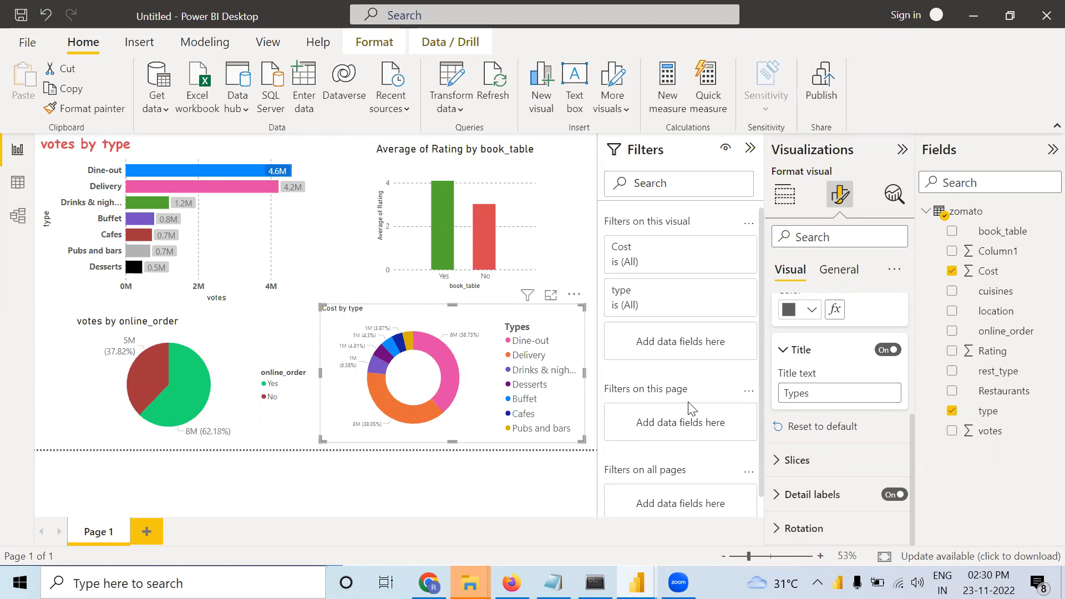
click(488, 488)
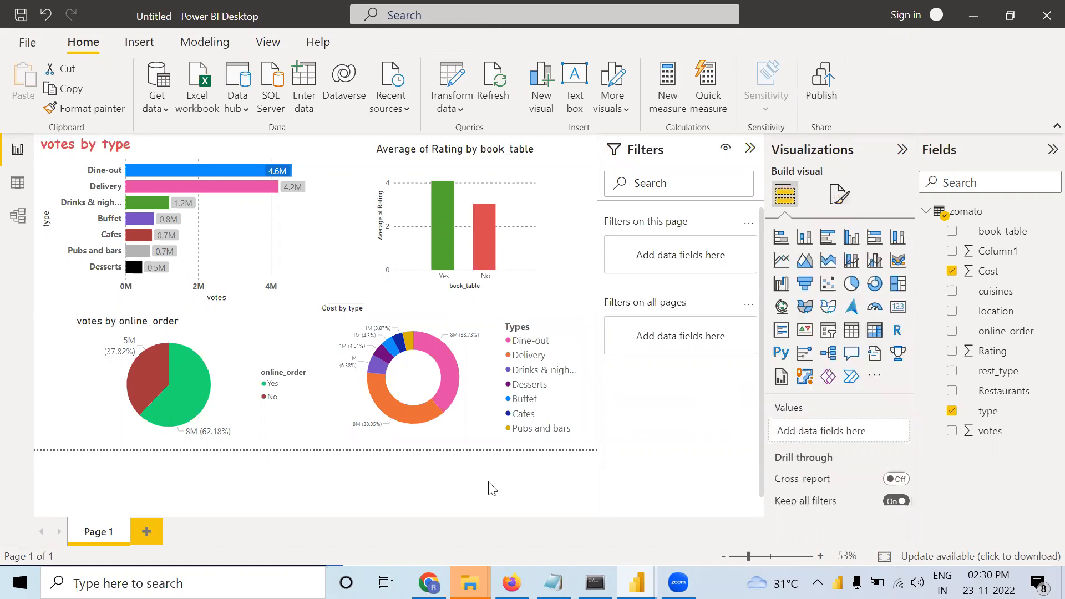
Color the Delivery slice dark gray and the Pubs and bars slice green in the Cost by type donut chart
click(471, 406)
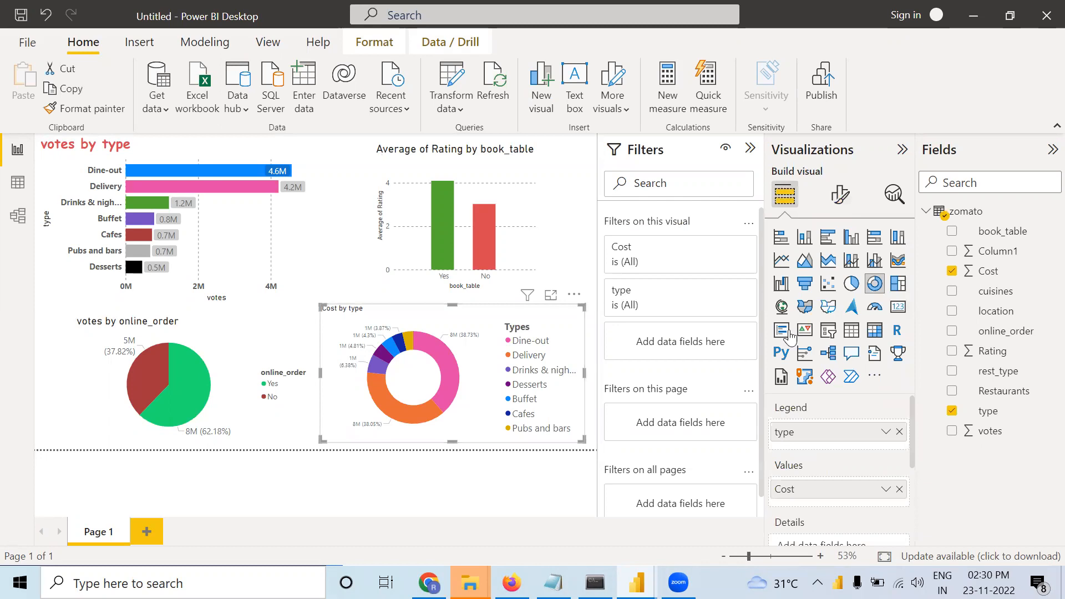
click(842, 211)
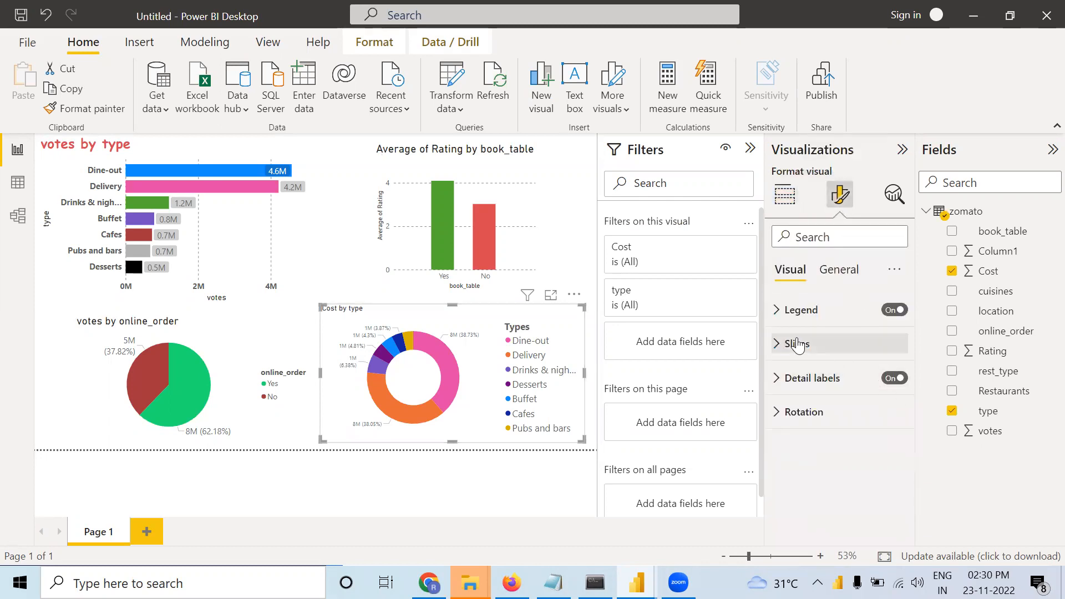
click(793, 344)
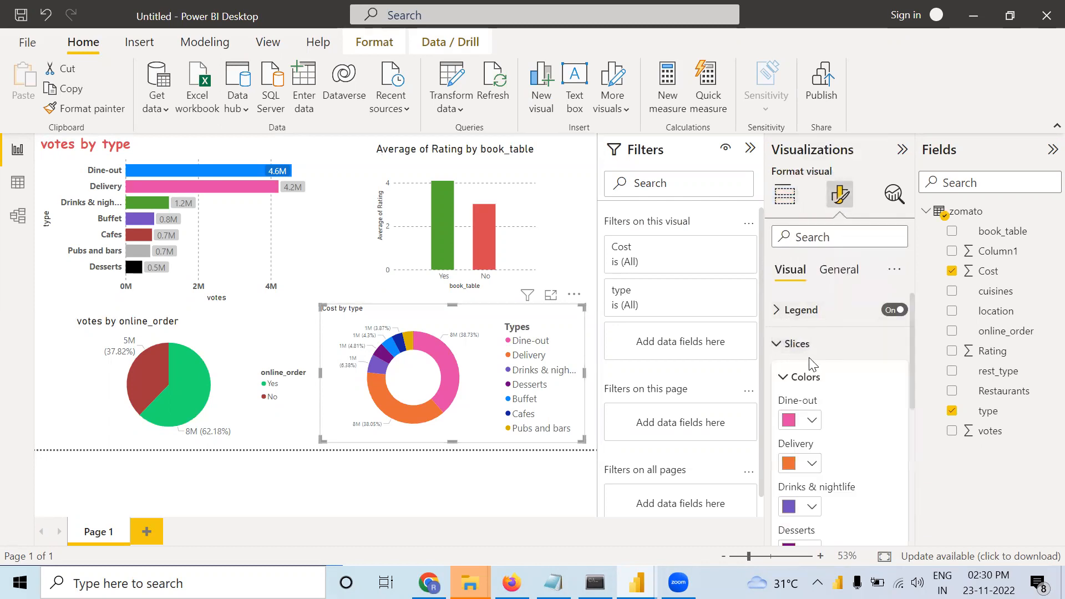
scroll(809, 408, down, 1)
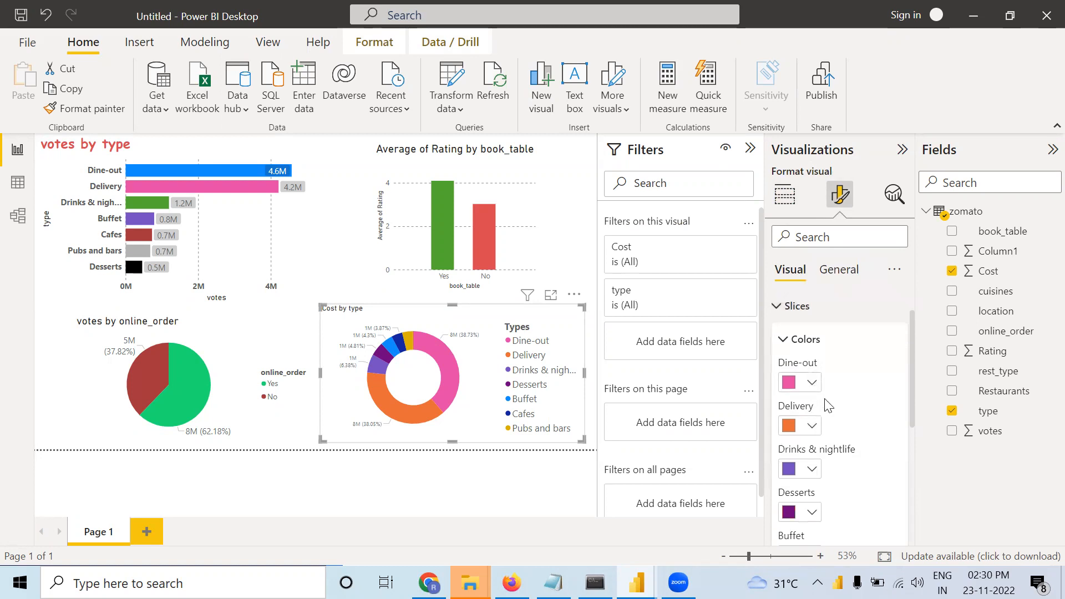
click(811, 427)
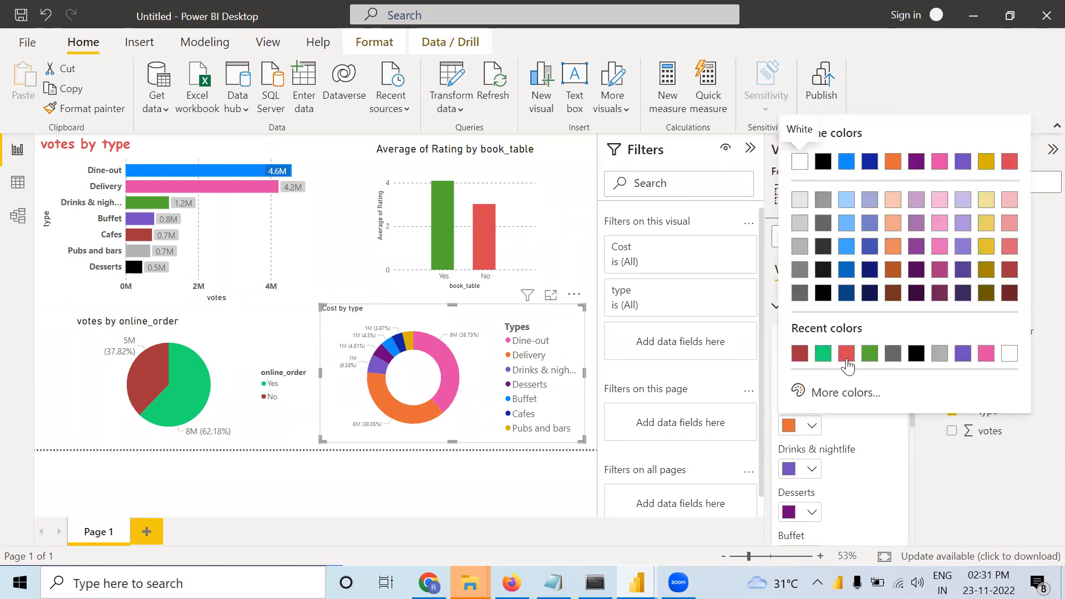
click(888, 355)
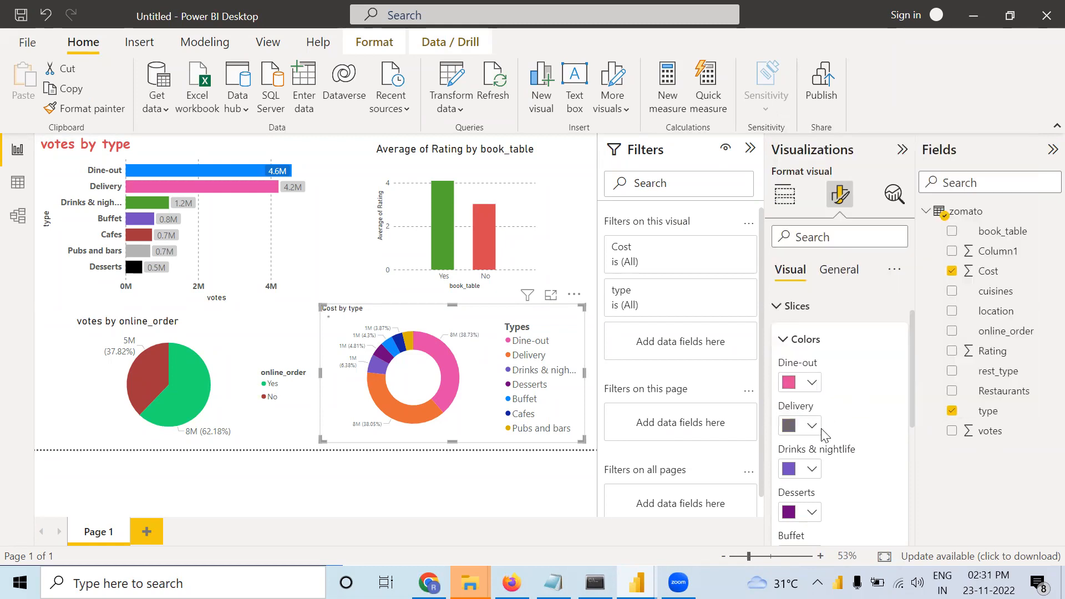
click(812, 470)
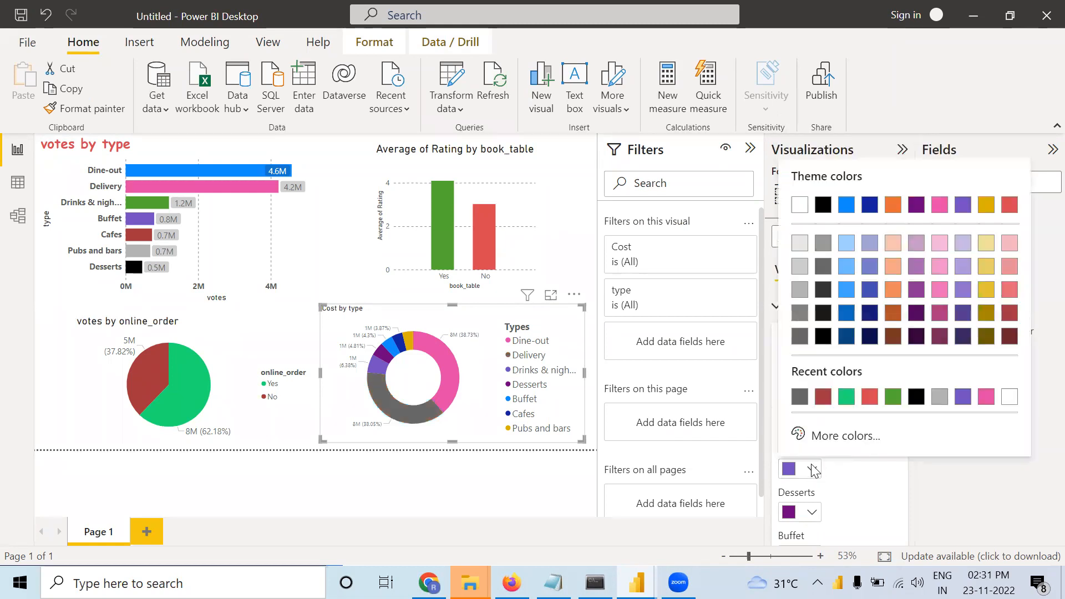
click(852, 481)
scroll(837, 480, down, 2)
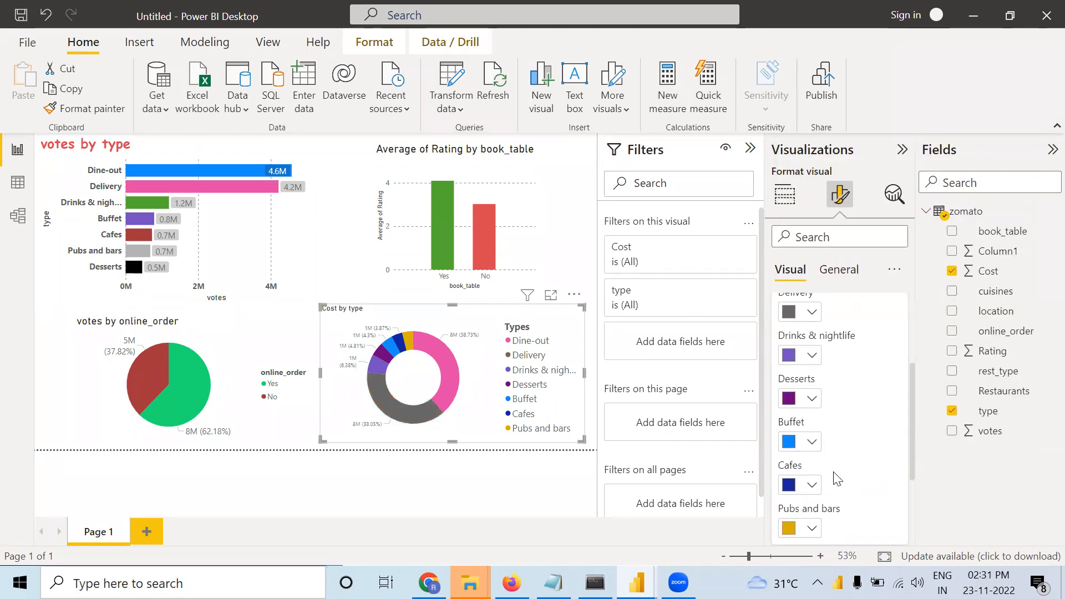
click(813, 528)
click(870, 456)
Set the inner radius of the Cost by type donut chart's slices to 78 px
scroll(751, 442, down, 1)
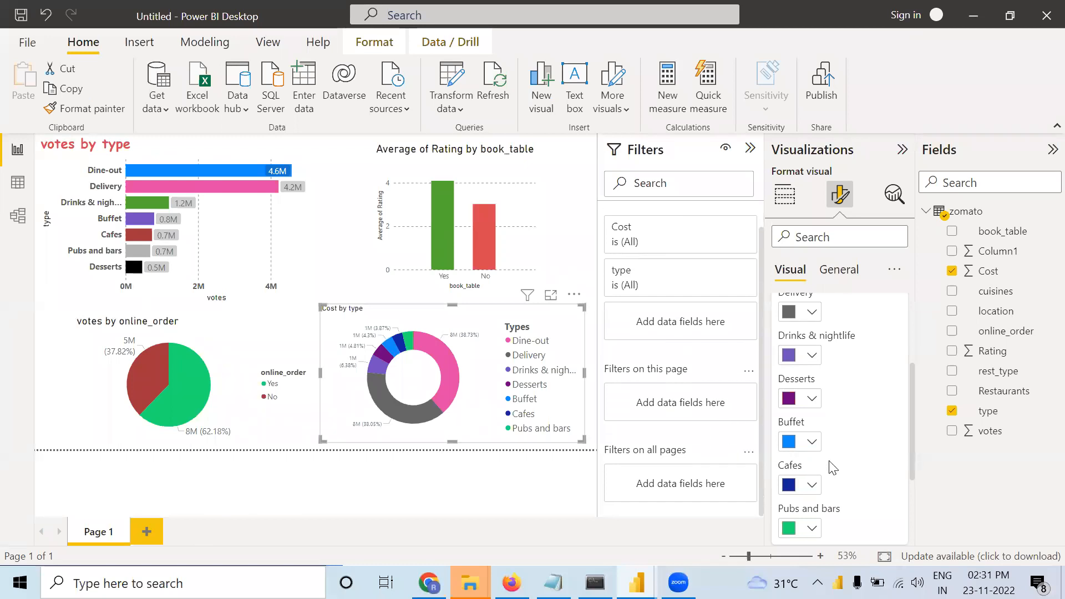
scroll(827, 468, down, 3)
click(797, 438)
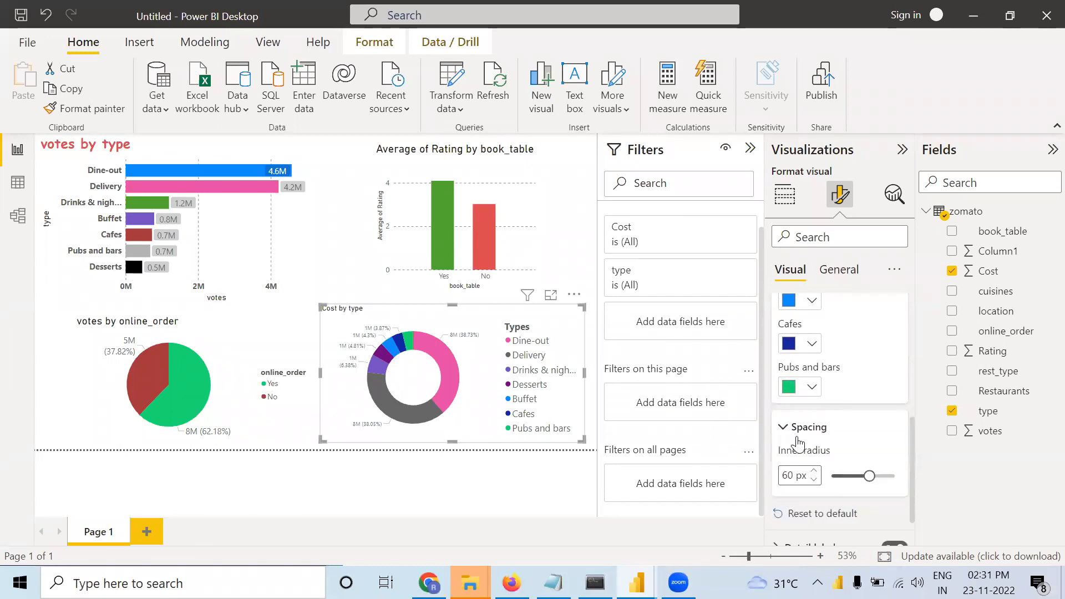
mouse_move(869, 476)
mouse_down()
mouse_move(855, 477)
mouse_move(880, 477)
mouse_up()
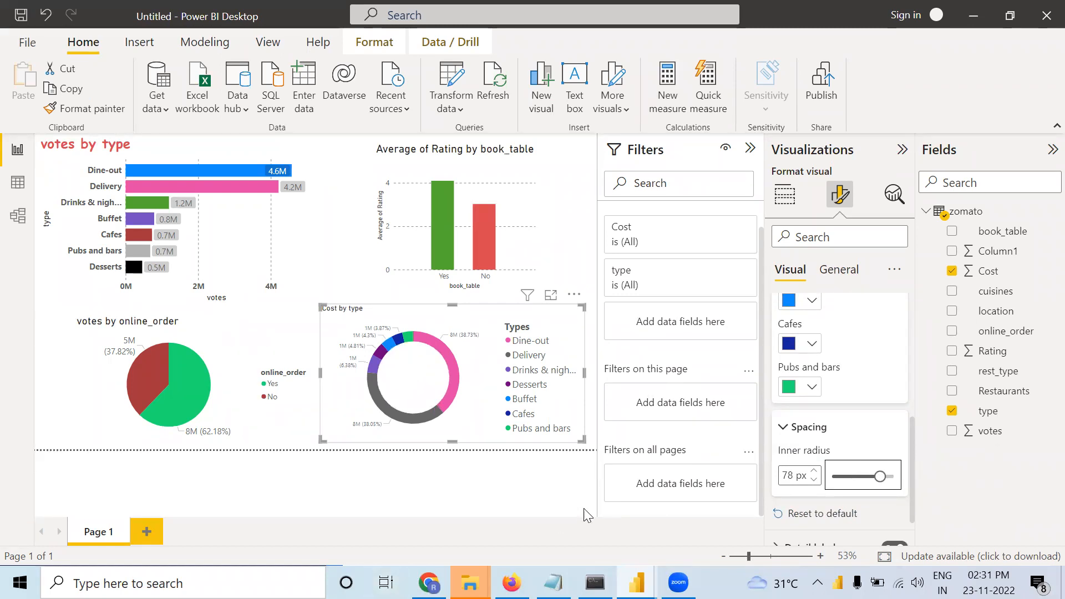
Set the text size of the detail label values in the Cost by type donut chart to 13
scroll(849, 515, down, 2)
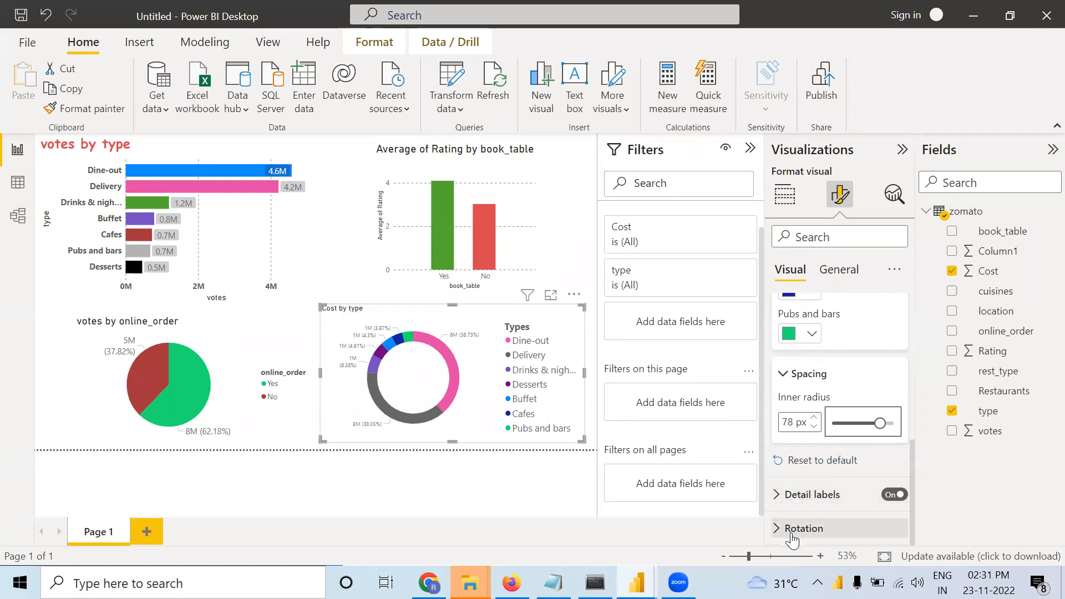
click(819, 493)
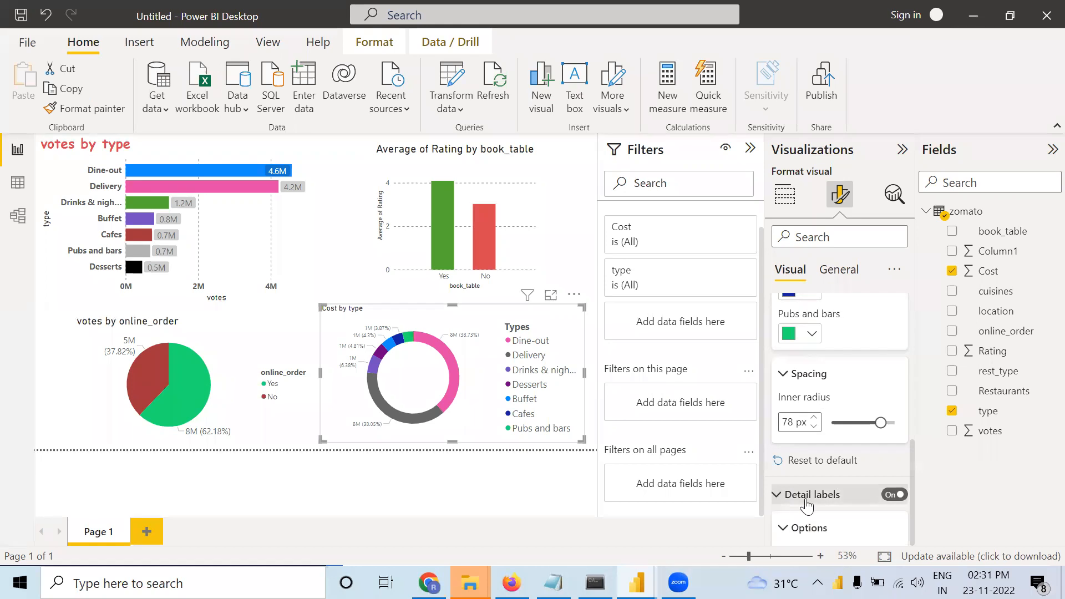
scroll(821, 501, down, 4)
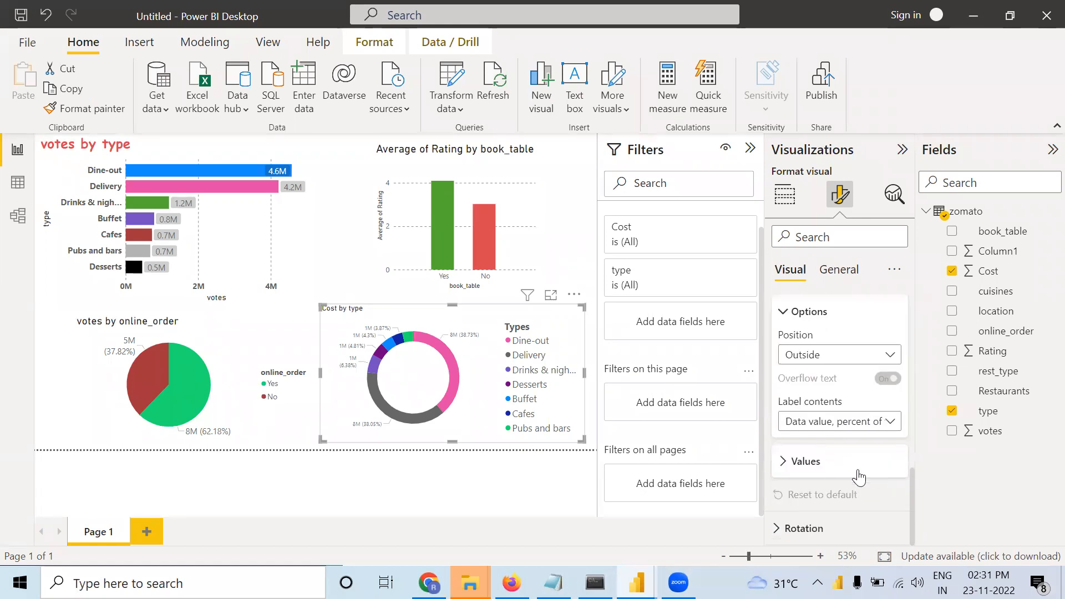
click(857, 471)
click(892, 500)
click(892, 499)
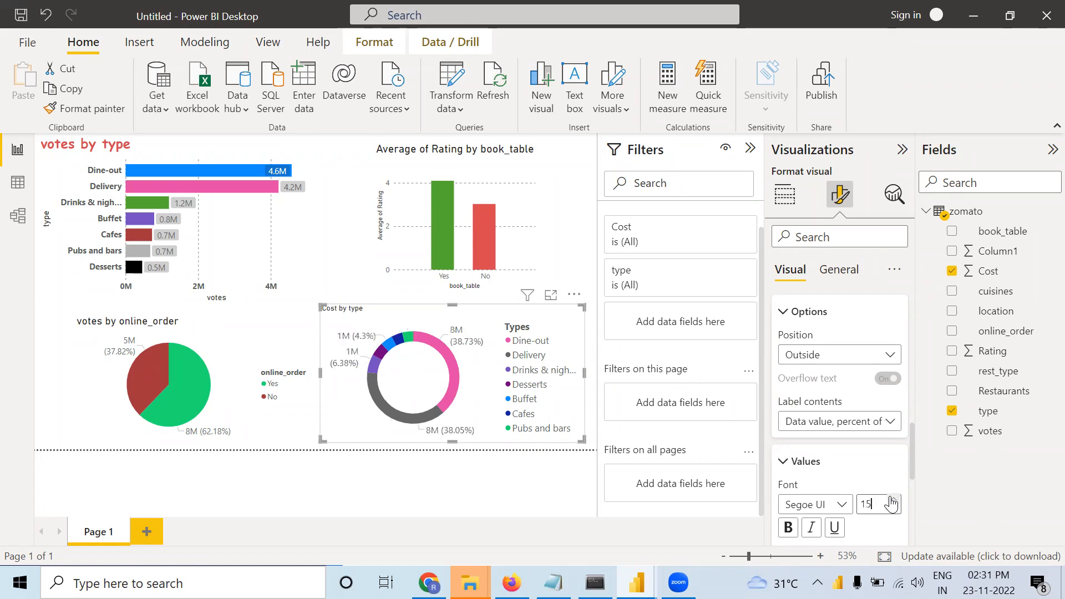
click(893, 509)
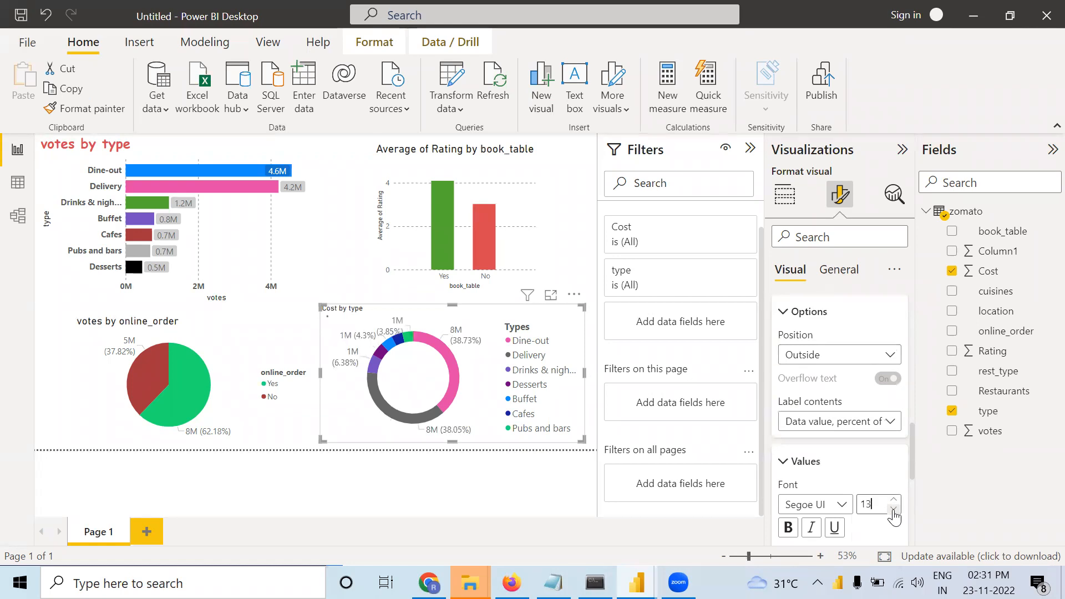
click(316, 511)
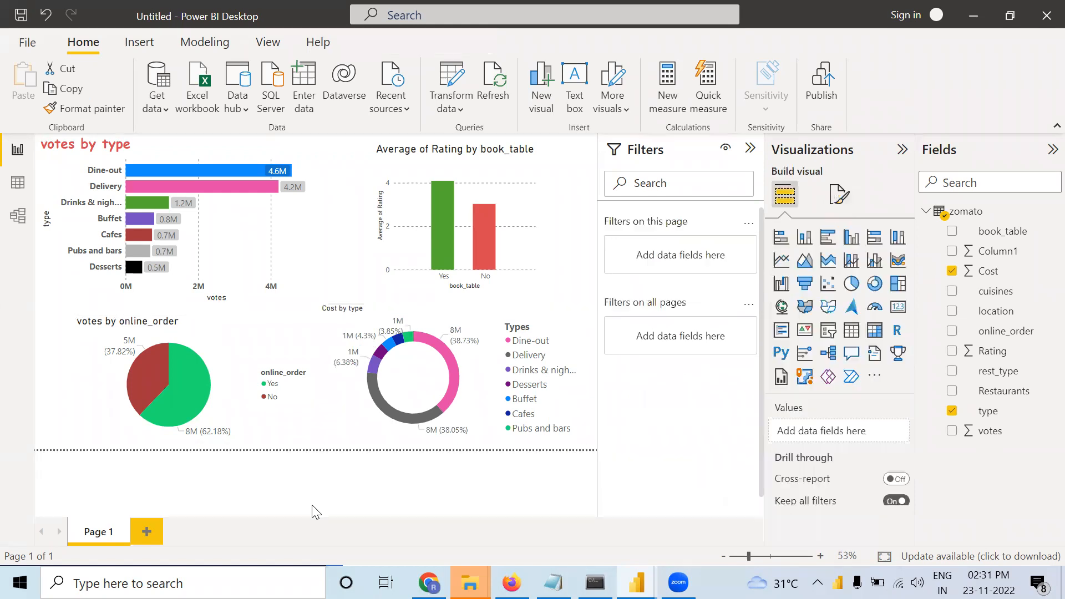
Add a second report page and insert an enlarged empty treemap on it
click(146, 531)
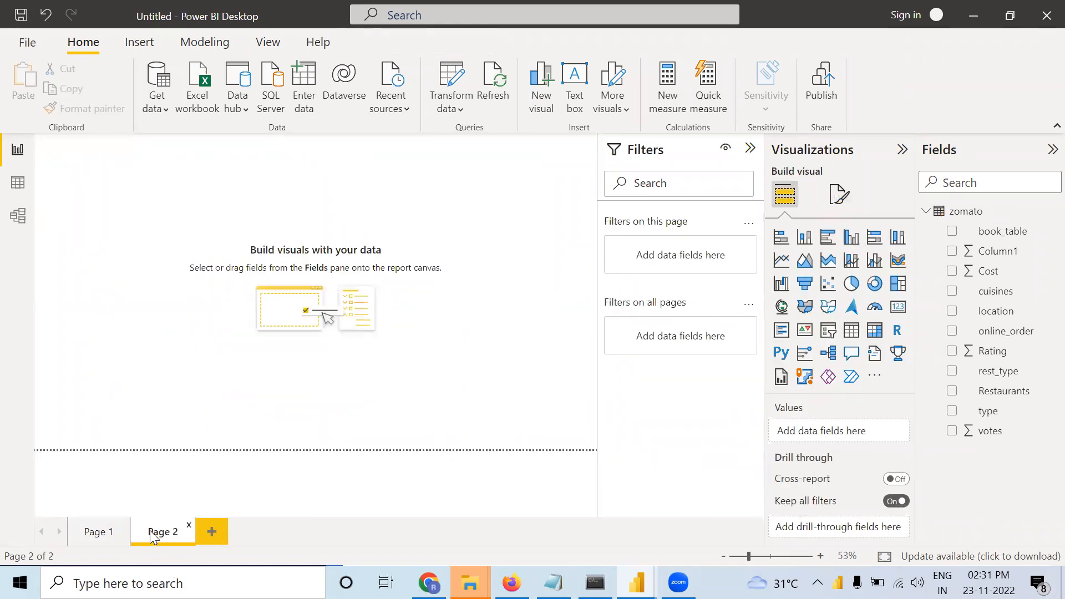
click(898, 283)
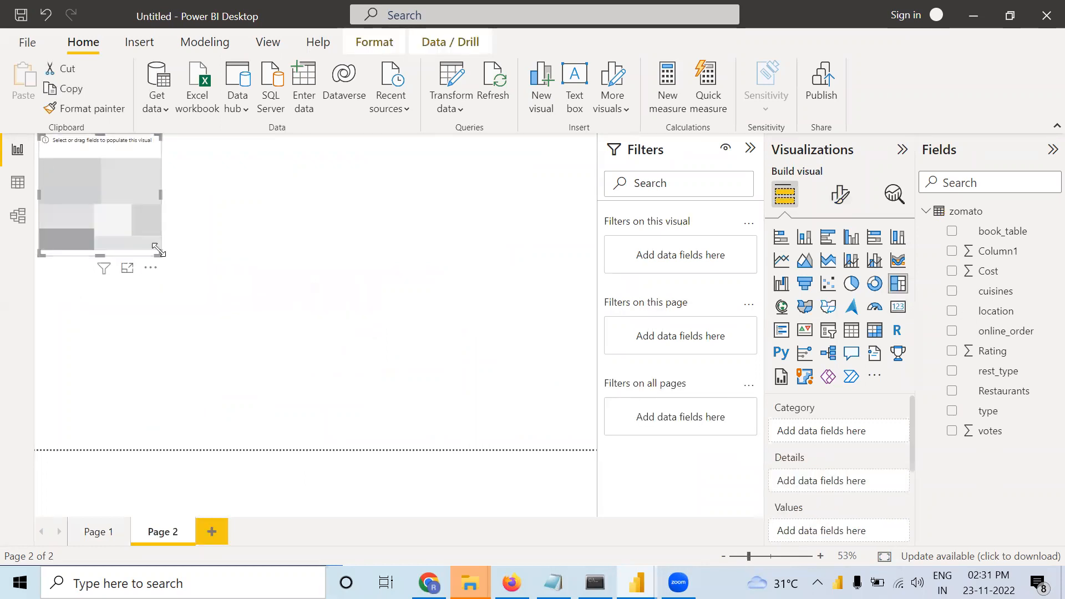
drag(157, 253, 366, 366)
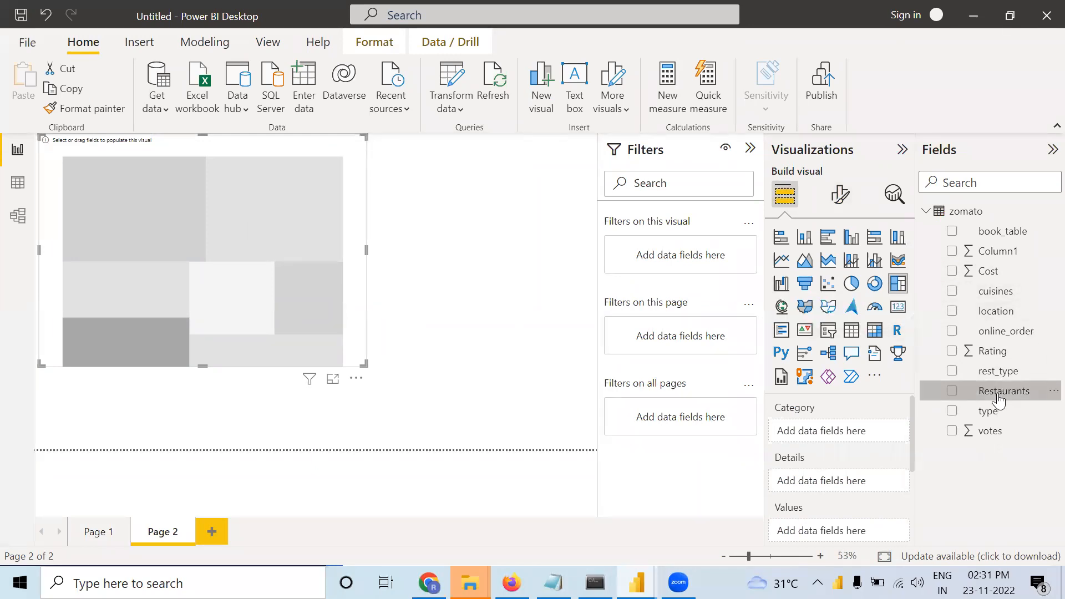
Assign location as the treemap's category and Restaurants as its values, and enlarge the treemap to cover most of the page
drag(998, 400, 970, 395)
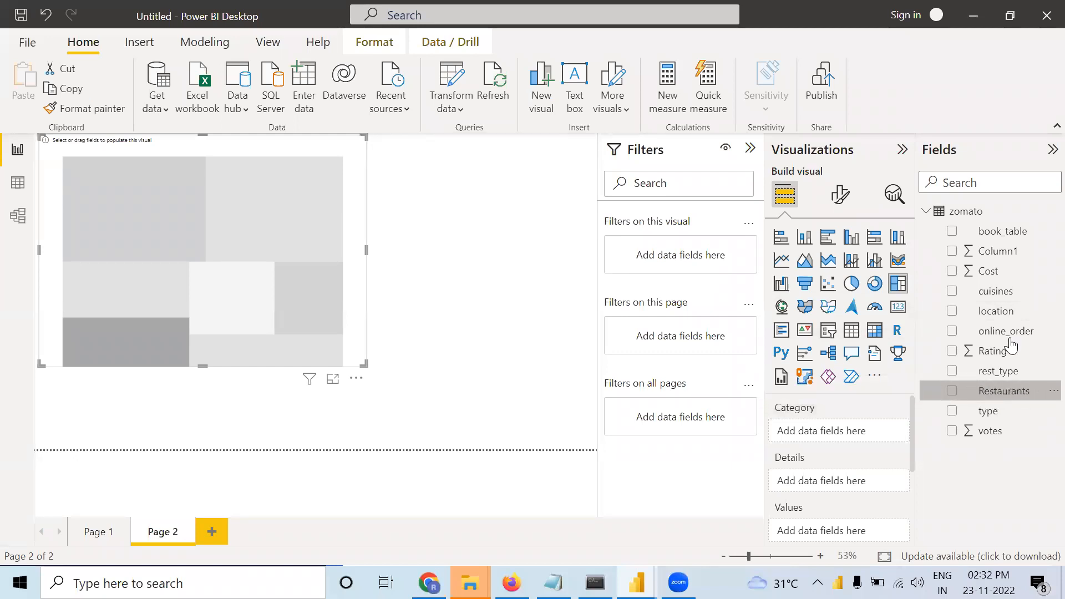
drag(1004, 313, 889, 434)
drag(1004, 392, 856, 537)
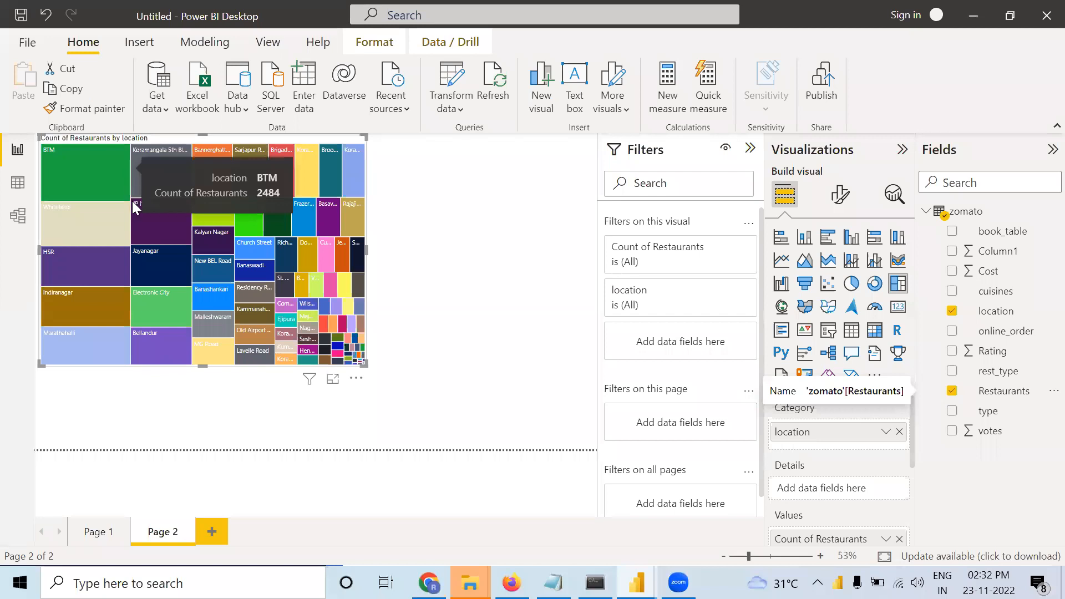
mouse_move(122, 189)
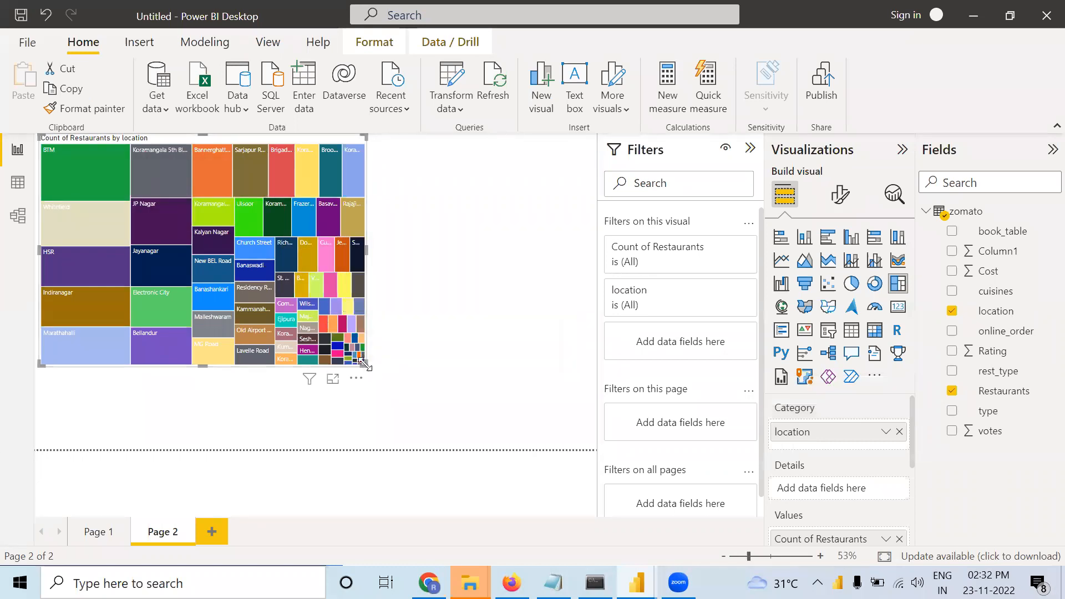
drag(364, 367, 424, 386)
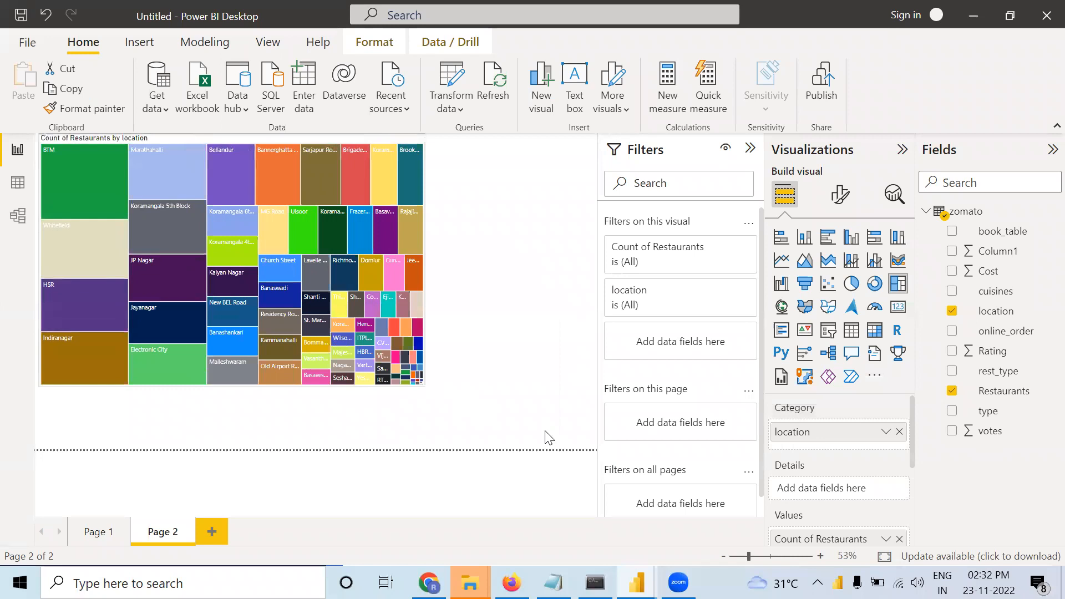
drag(548, 438, 547, 433)
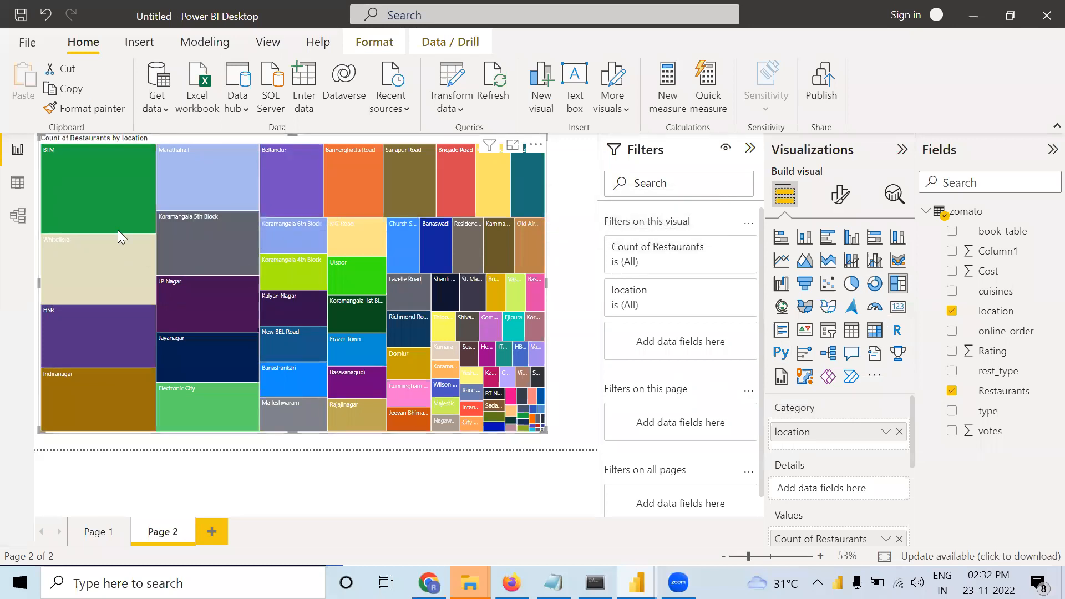
Try showing a legend on the Count of Restaurants by location treemap
click(841, 198)
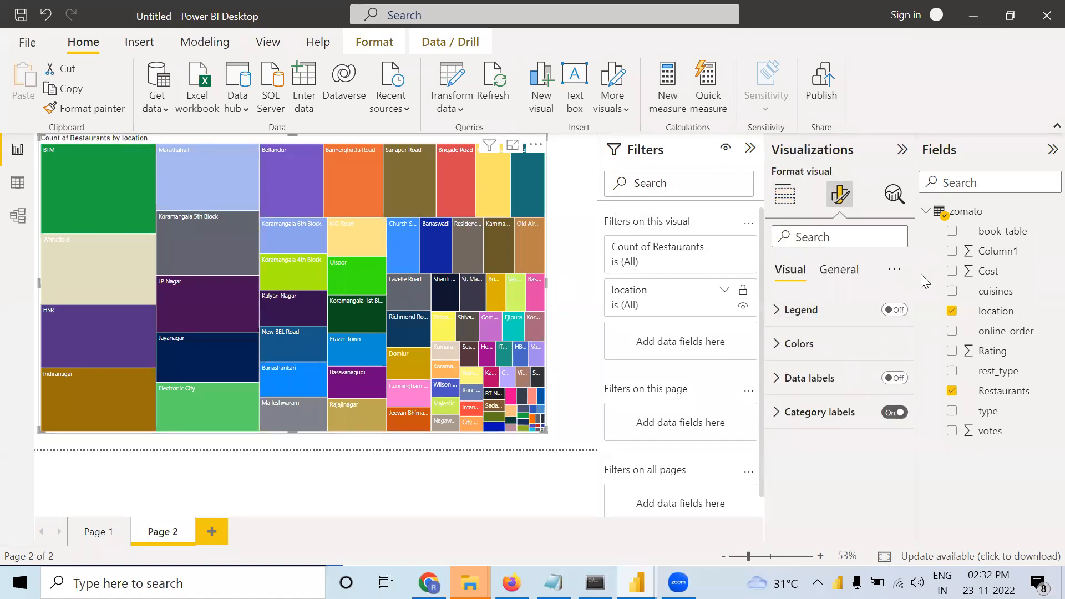
click(895, 309)
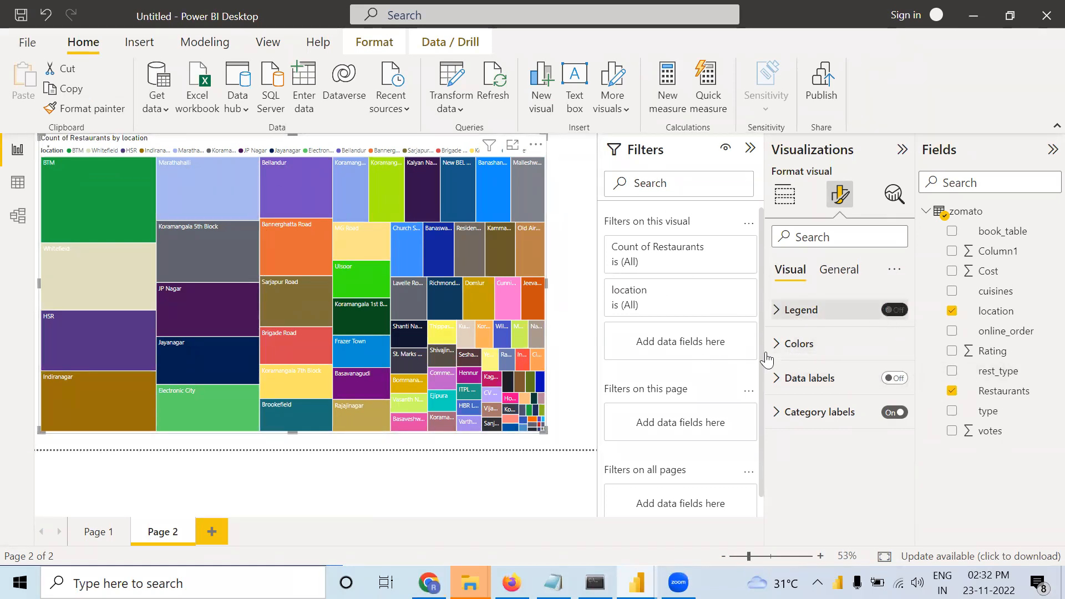
click(891, 310)
Examine the color settings for the individual locations in the treemap
click(799, 343)
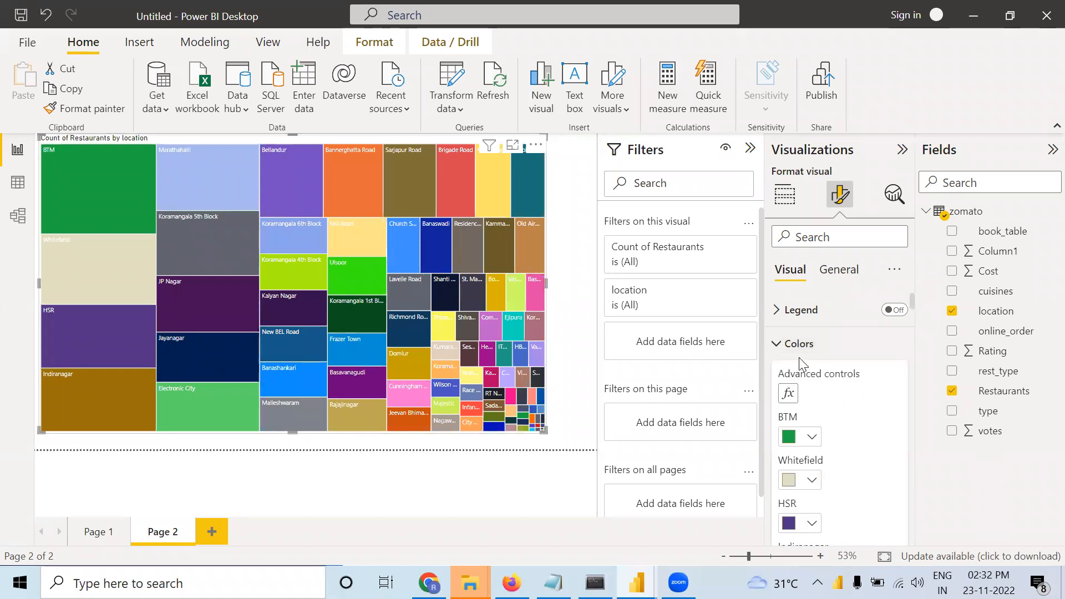
scroll(800, 366, down, 10)
scroll(801, 384, down, 5)
scroll(795, 368, up, 12)
scroll(785, 359, up, 5)
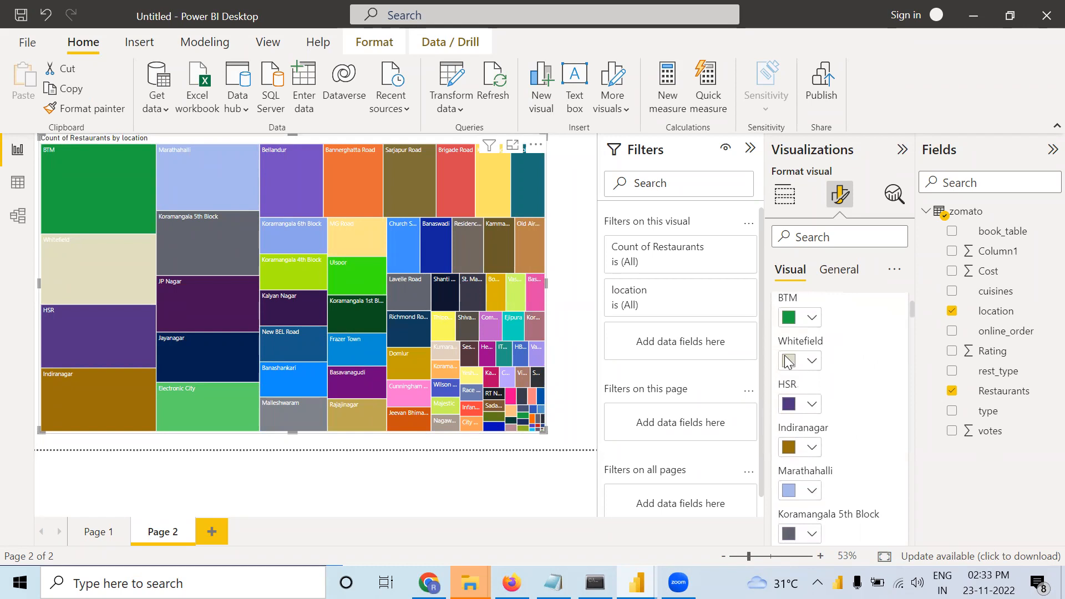
click(783, 347)
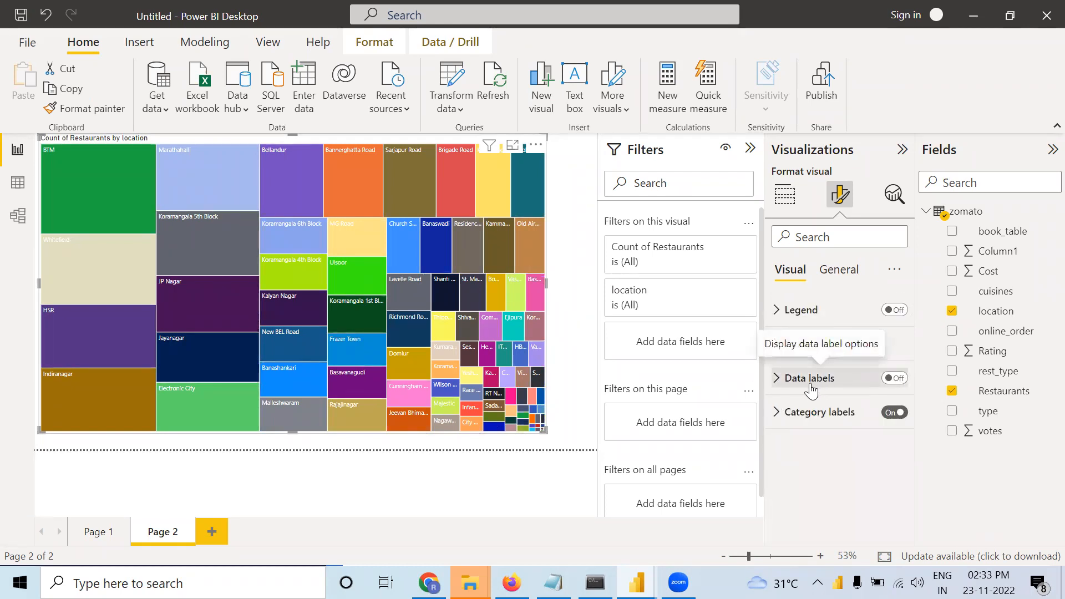
Turn on data labels in the Count of Restaurants by location treemap and set their text size to 19
mouse_move(70, 160)
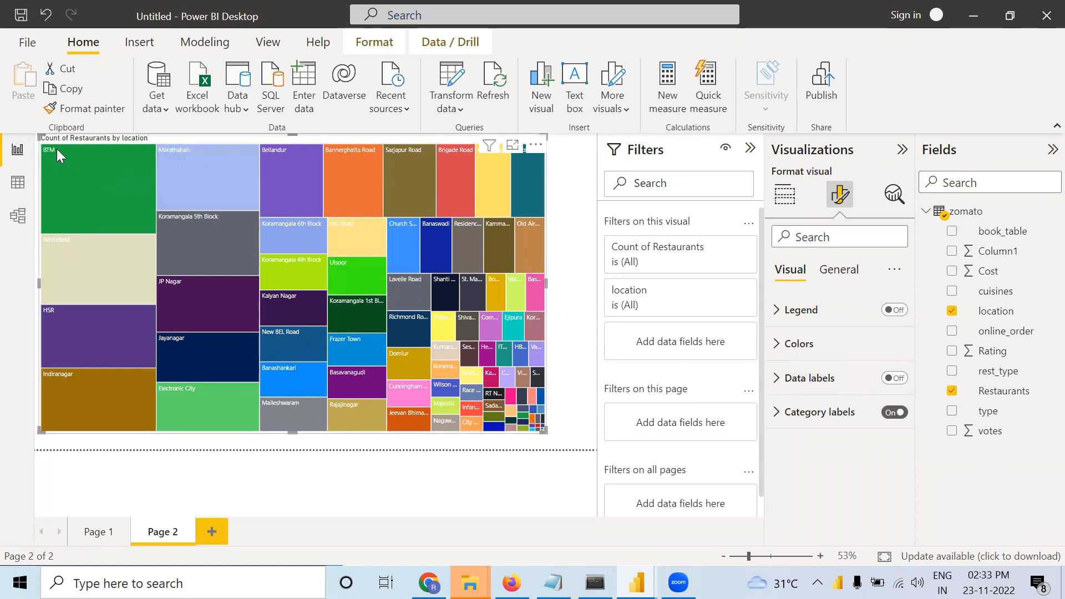
click(902, 380)
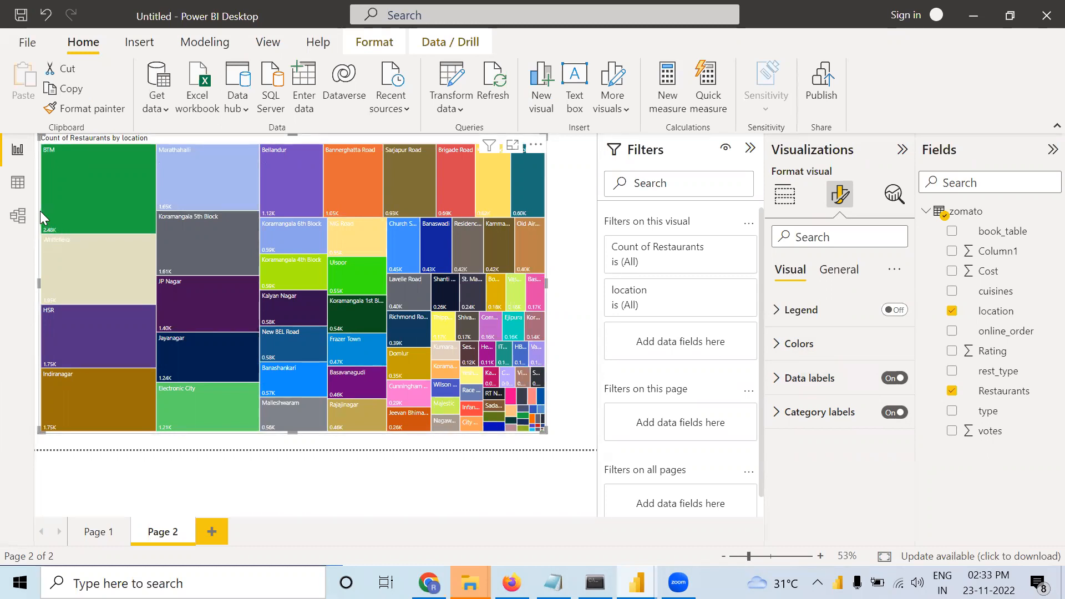
click(779, 380)
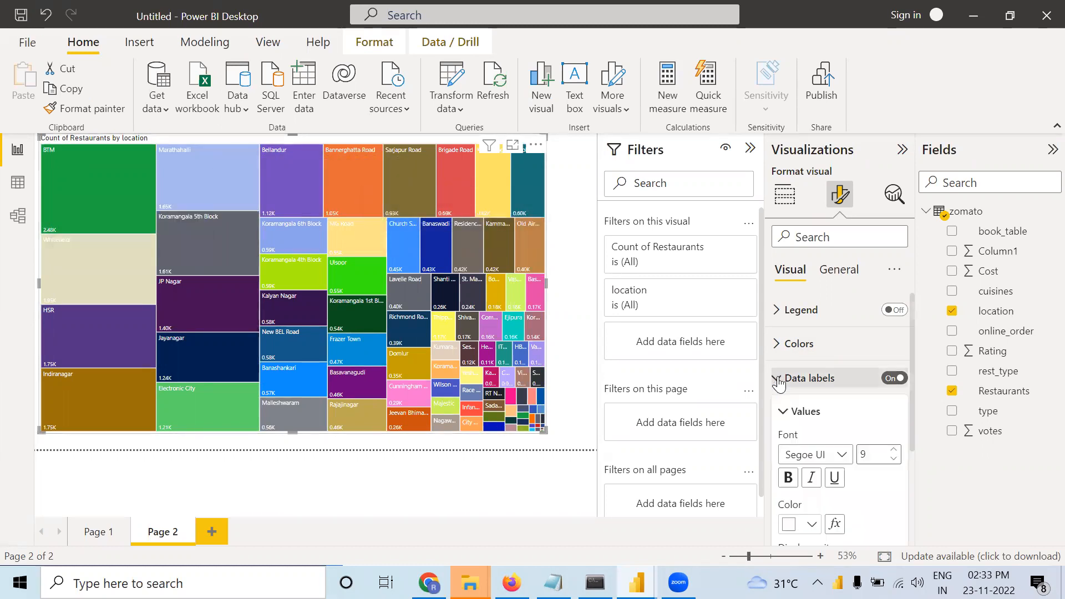
click(896, 448)
click(896, 449)
click(897, 449)
click(897, 448)
click(896, 448)
click(897, 448)
click(897, 448)
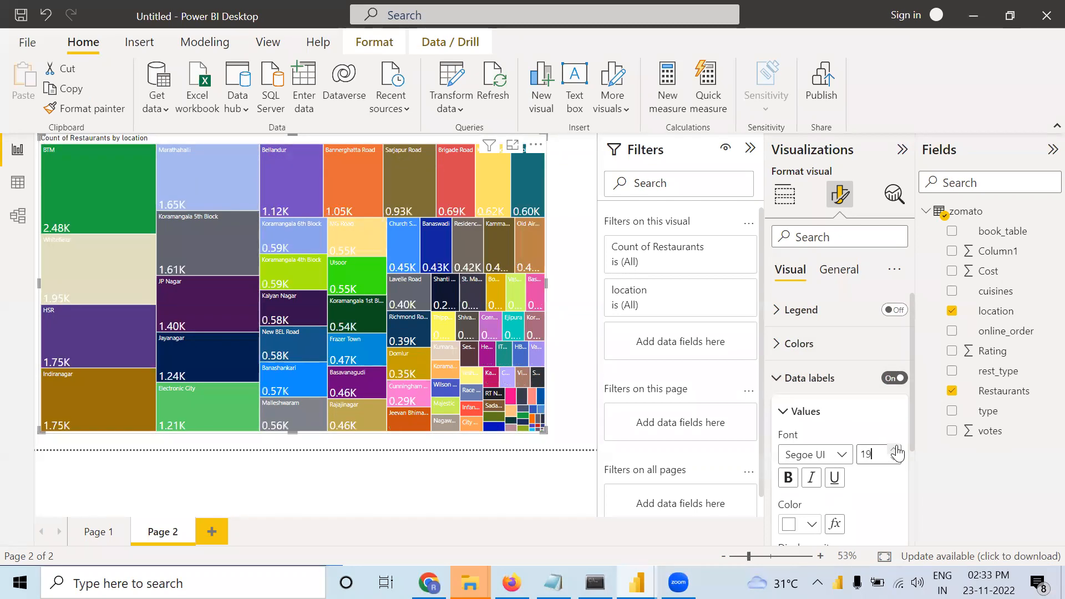
scroll(895, 455, down, 3)
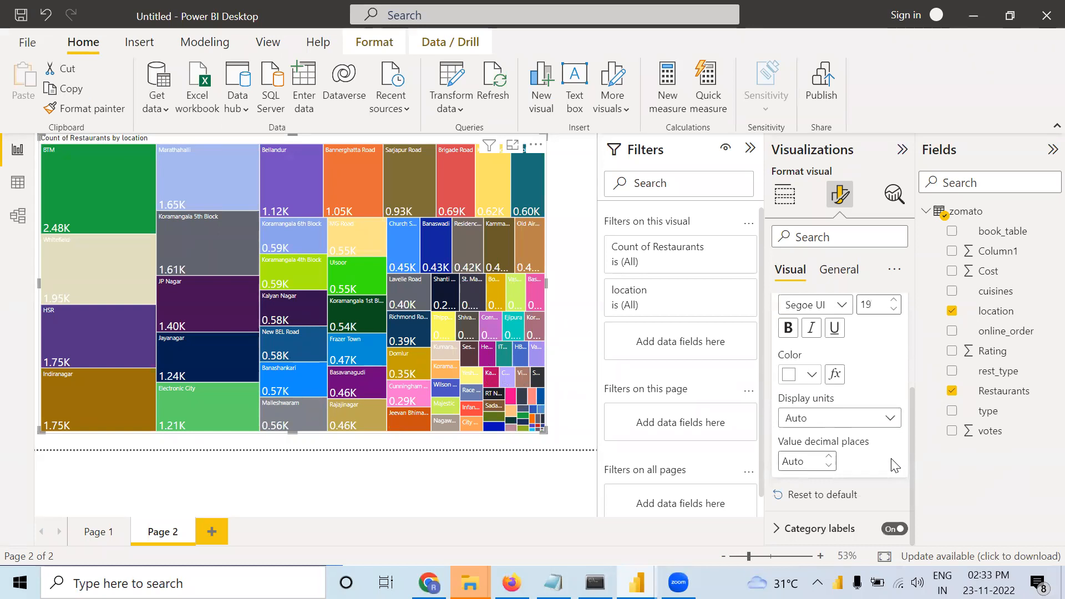
Set the treemap's category label text size to 17 and enlarge the treemap to fill nearly the whole page
click(804, 528)
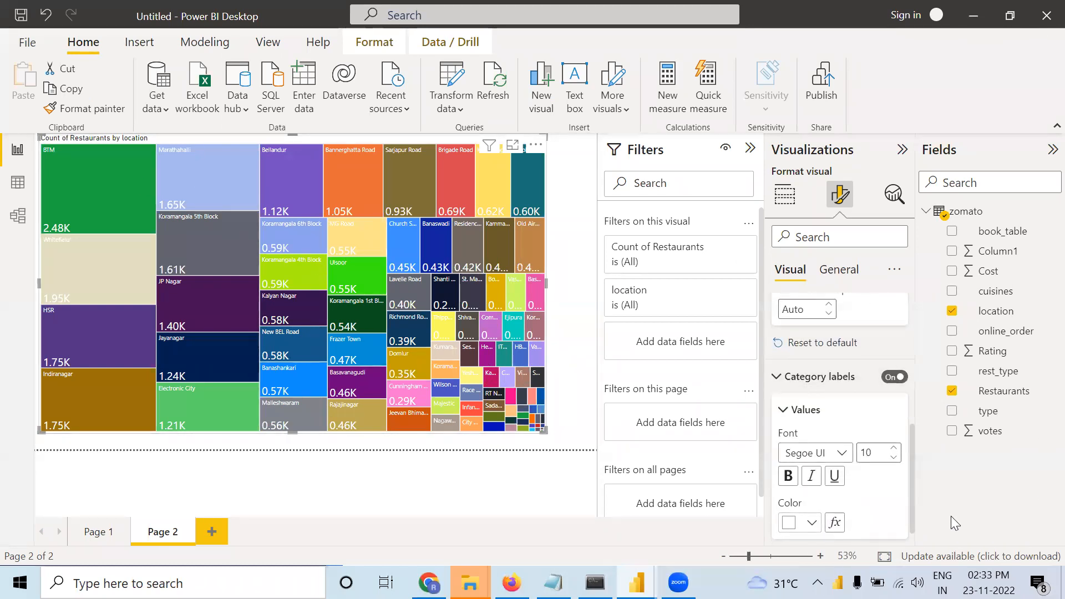
click(890, 448)
click(890, 448)
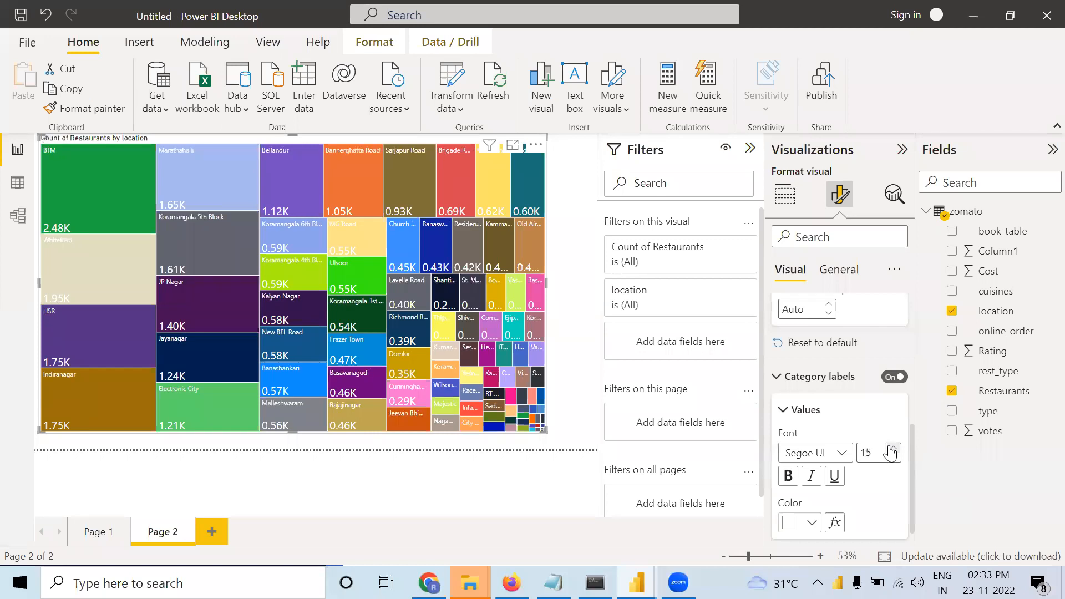
key(BackSpace)
text(1)
key(BackSpace)
text(7)
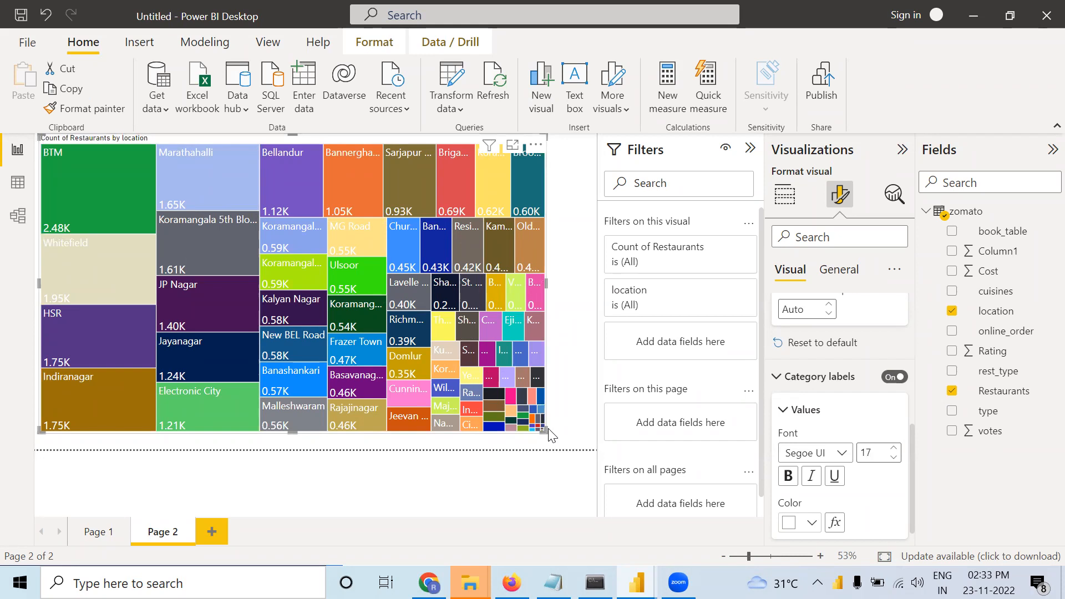
drag(541, 427, 593, 448)
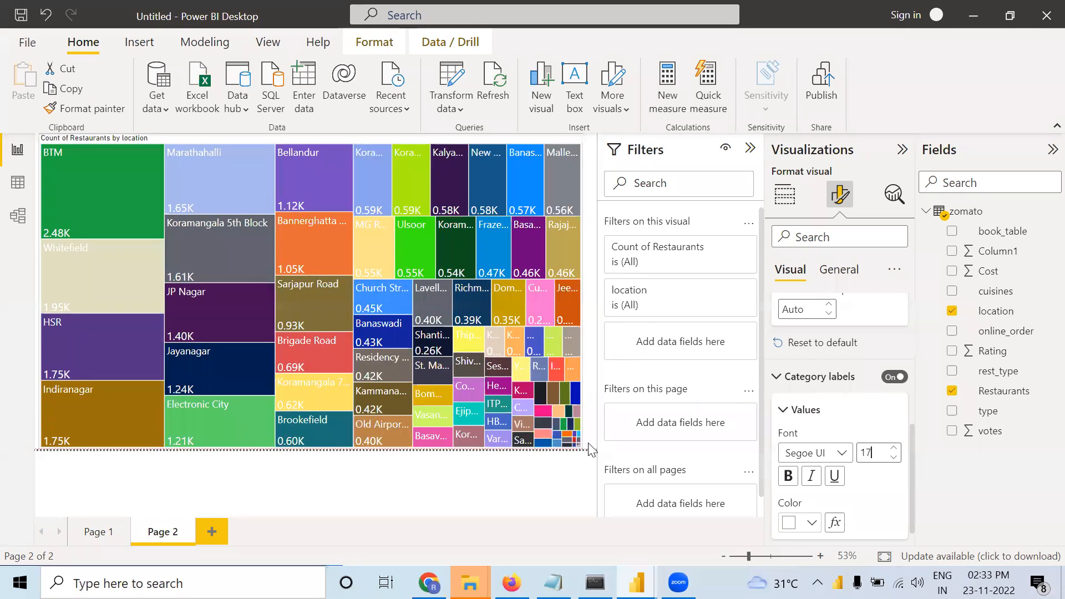
Add a third report page and insert a map visual enlarged to cover most of the page
click(222, 533)
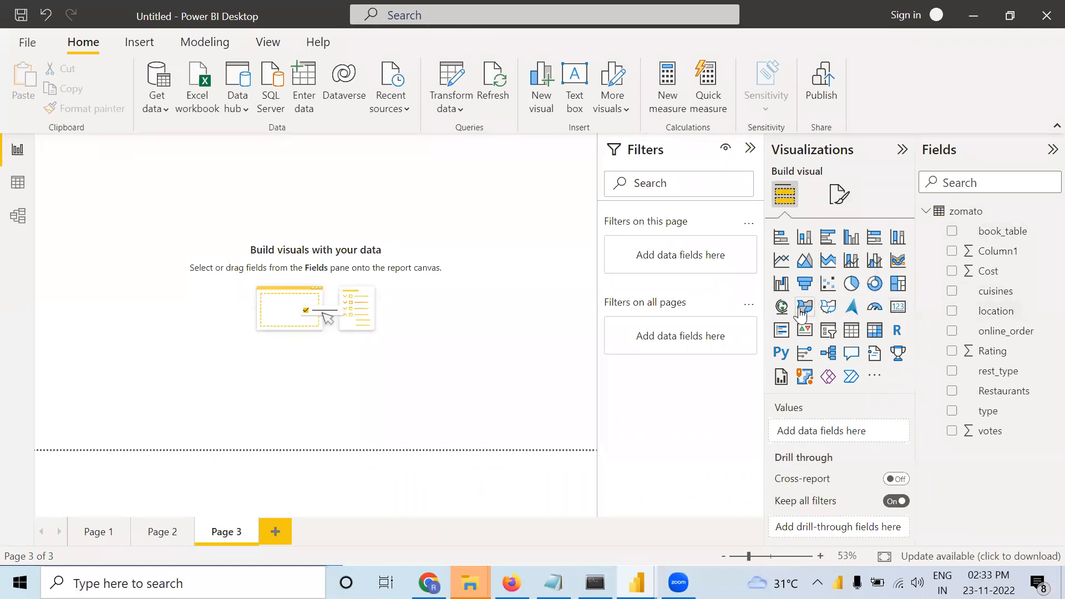
click(782, 307)
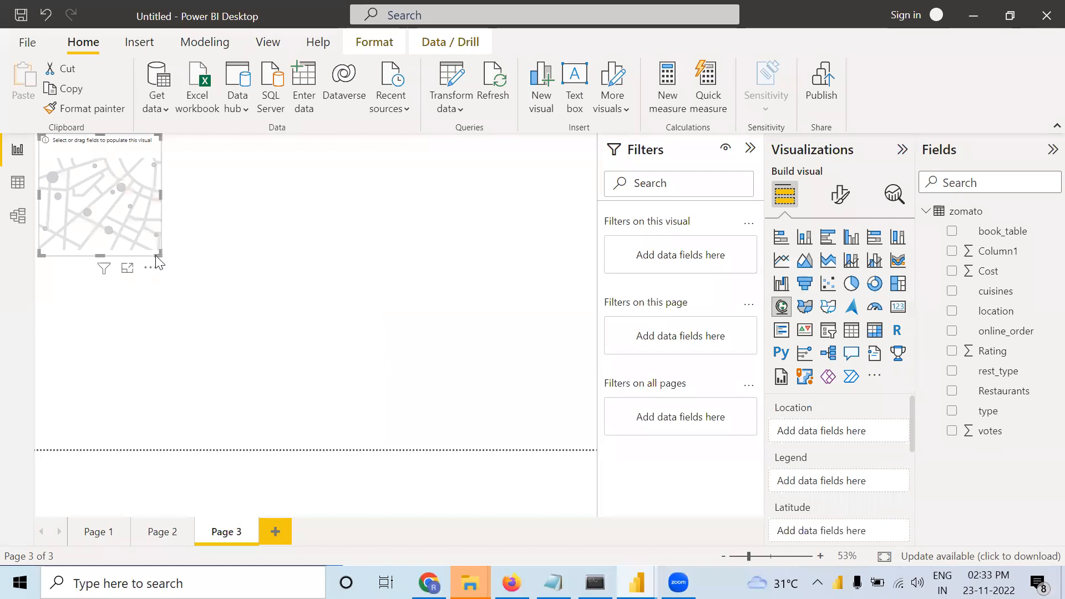
drag(532, 402, 570, 435)
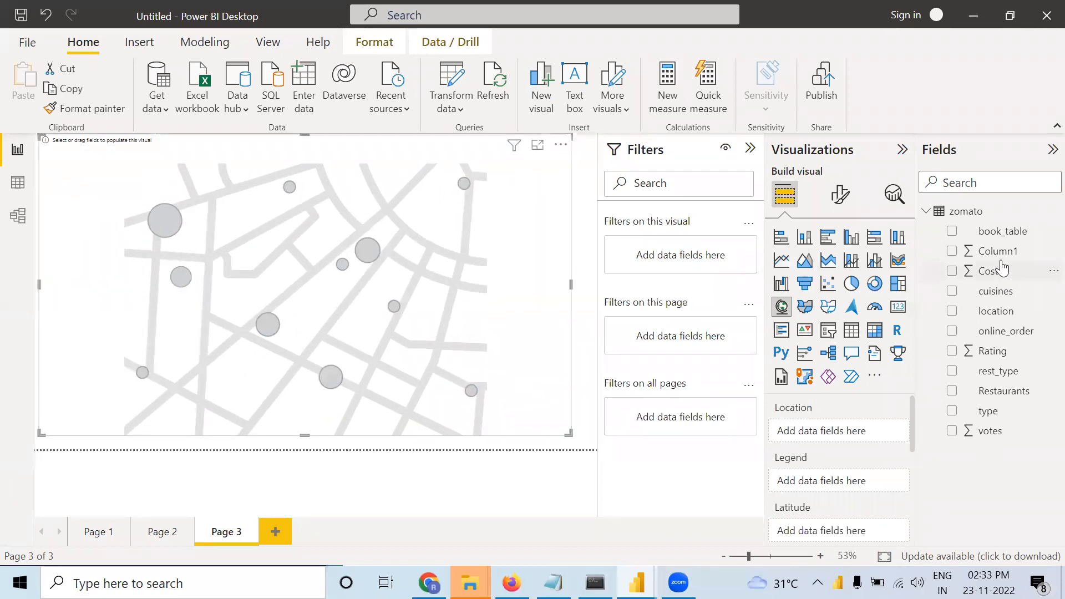
Assign location as the map's location field and Restaurants as its bubble size
drag(996, 312, 848, 430)
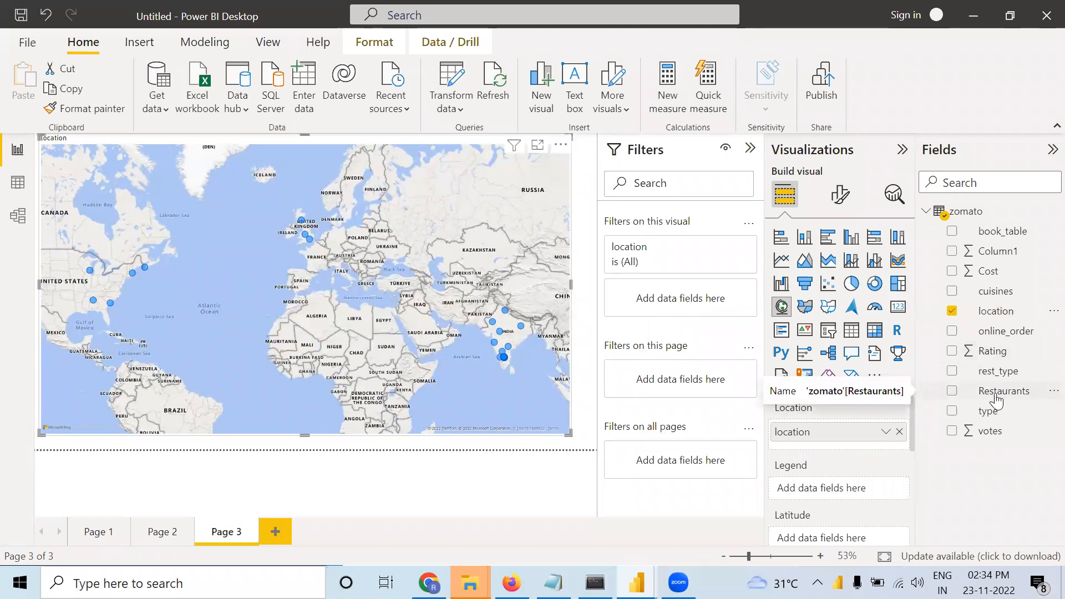
drag(910, 439, 909, 508)
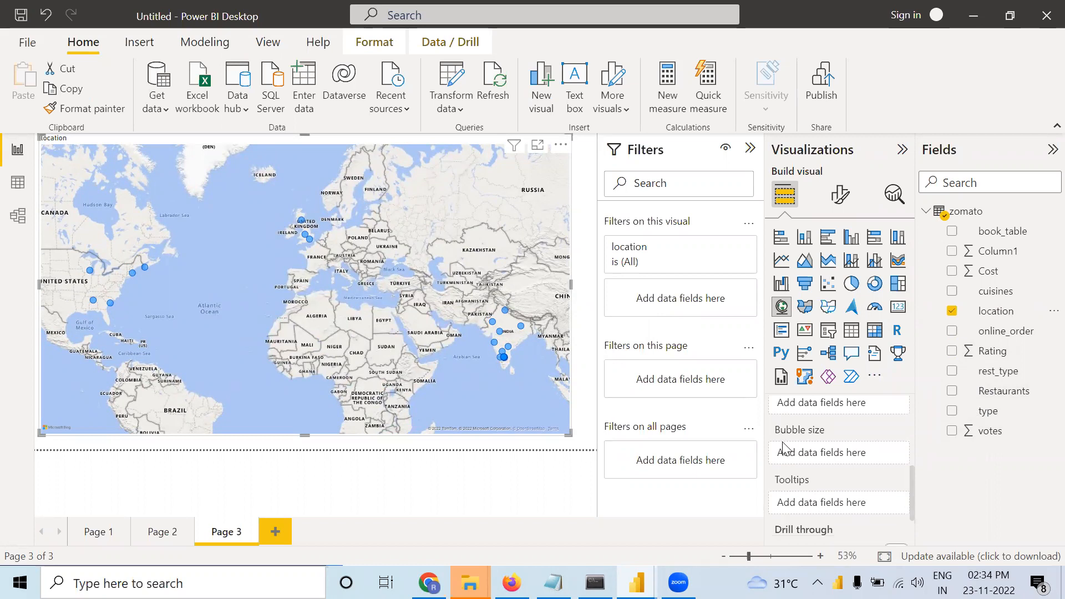
drag(1000, 398, 840, 454)
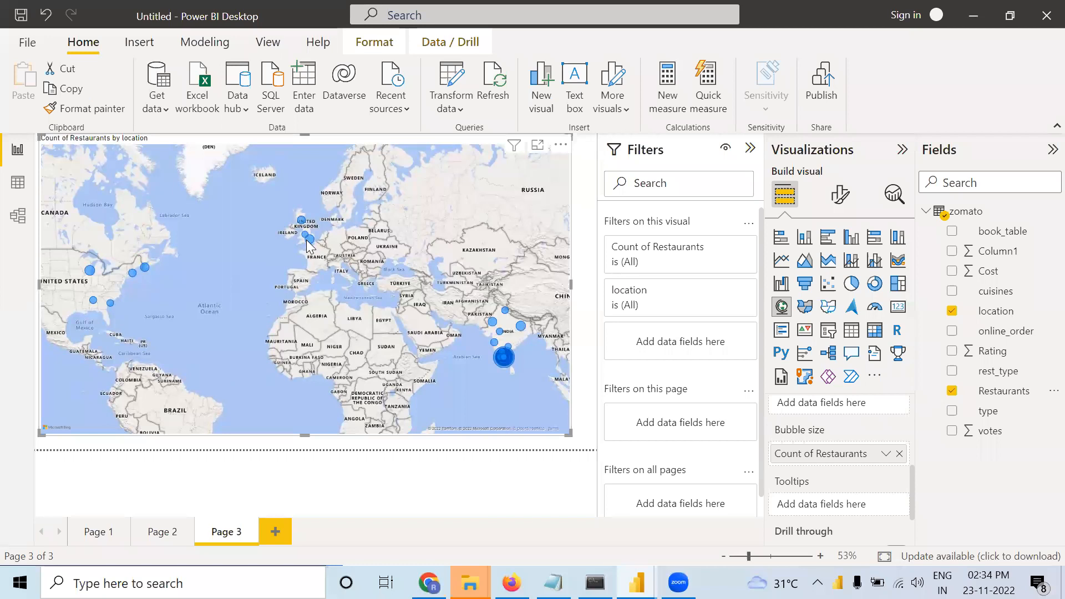
mouse_move(307, 239)
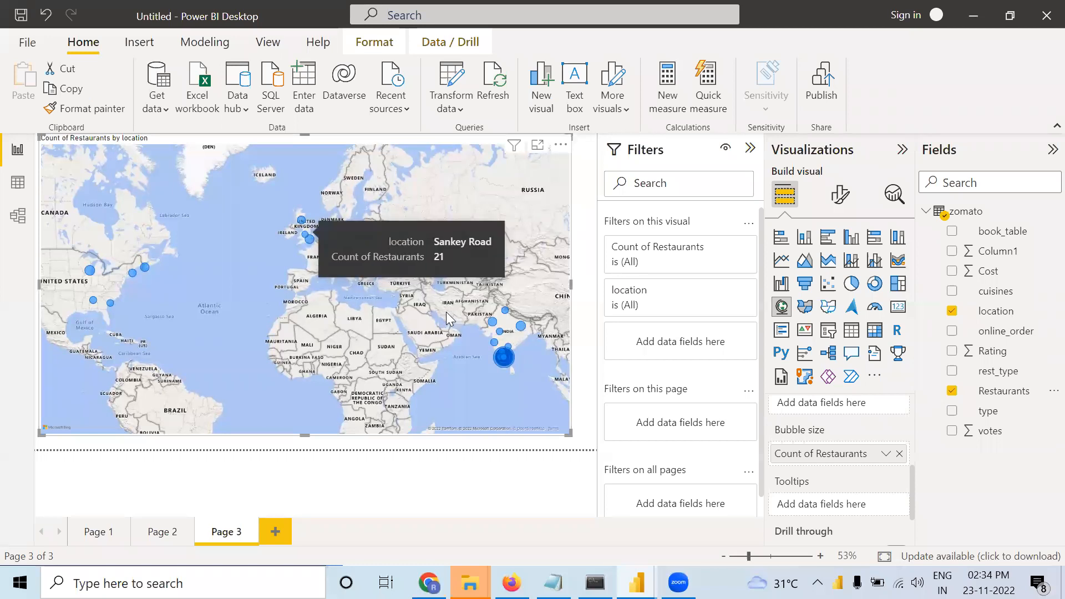
Replace the map's bubble size field with Rating and aggregate it as Average
mouse_move(521, 327)
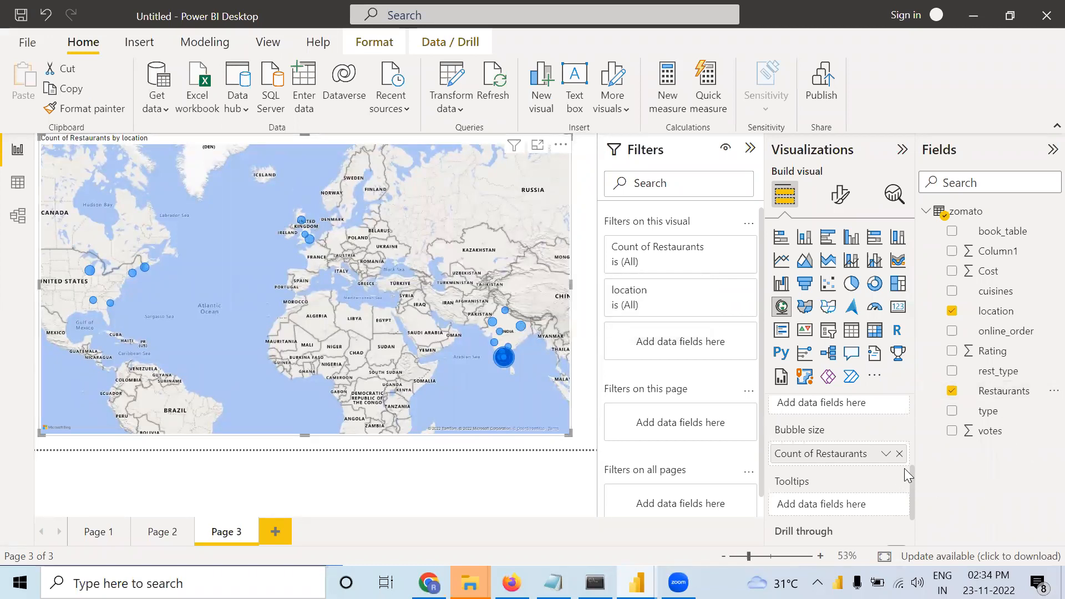
click(900, 455)
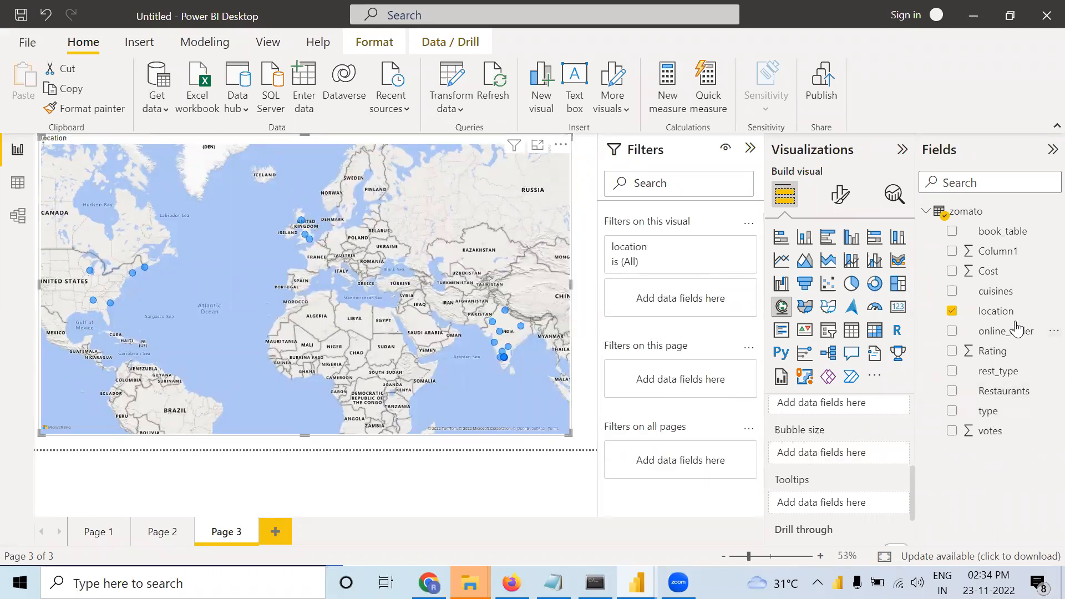
drag(997, 351, 834, 459)
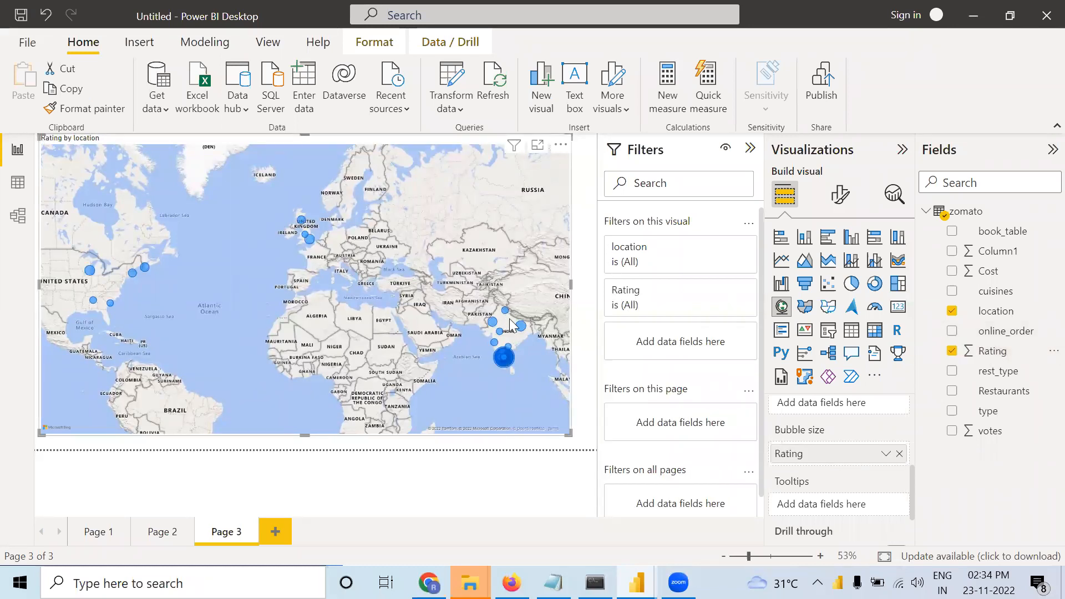
right_click(830, 452)
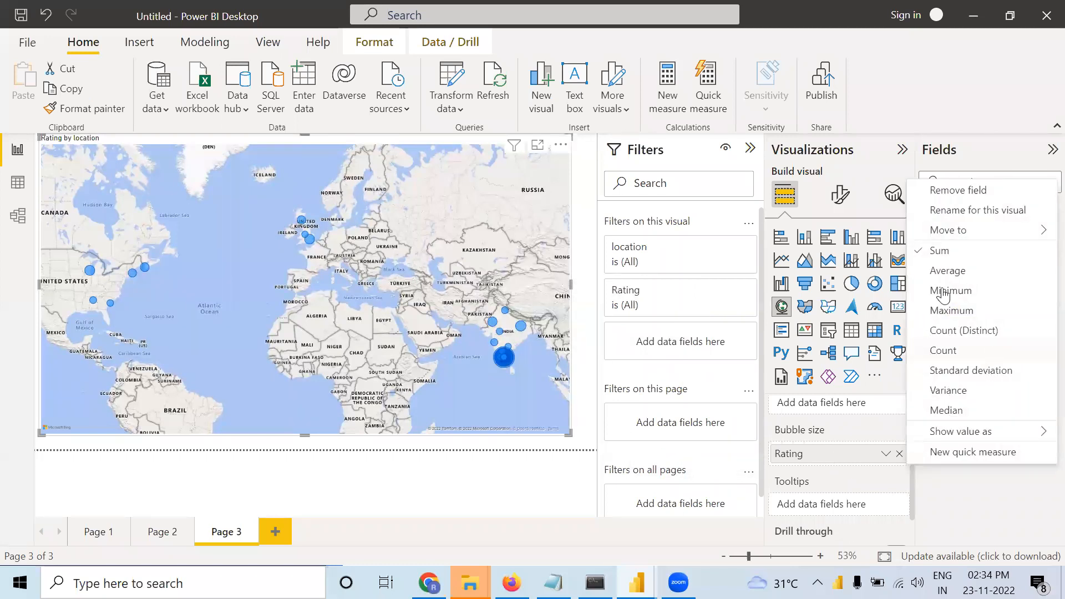
click(937, 271)
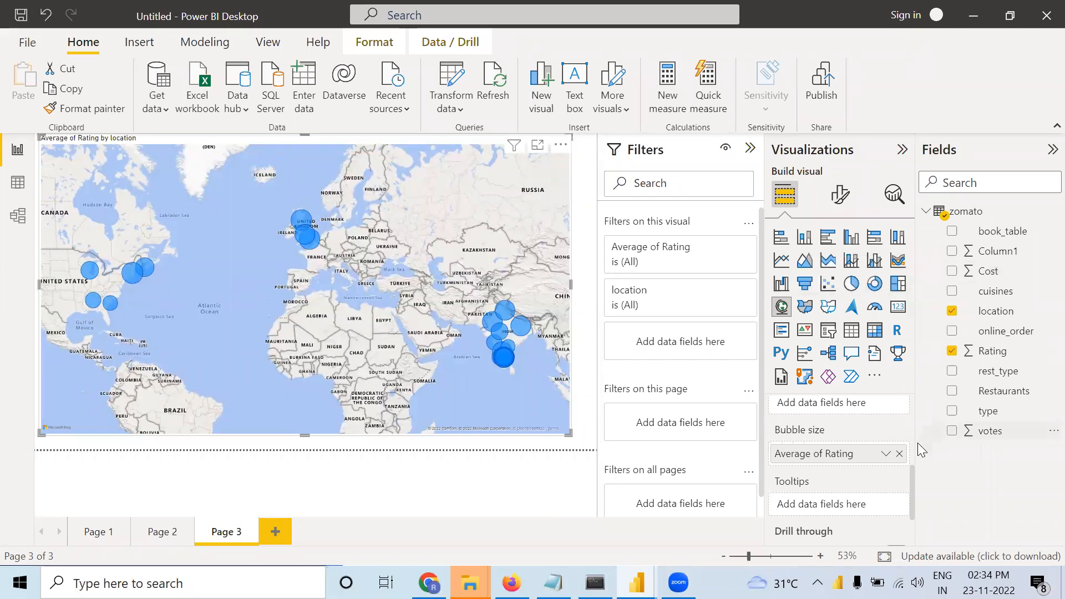
Remove the average Rating from the map's bubble size and assign votes instead
click(885, 454)
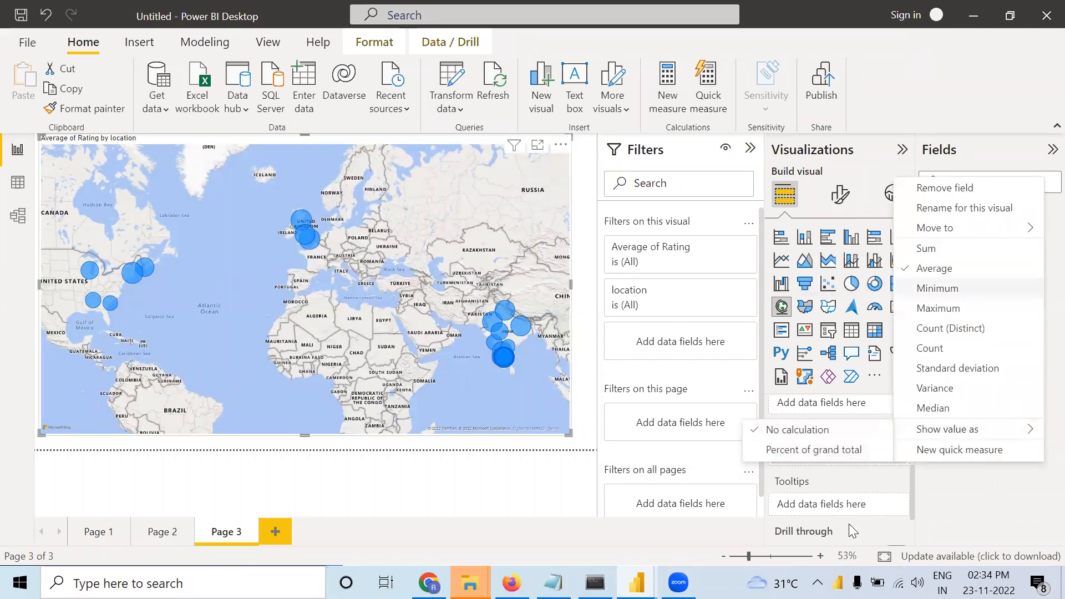
click(886, 455)
click(888, 454)
click(889, 454)
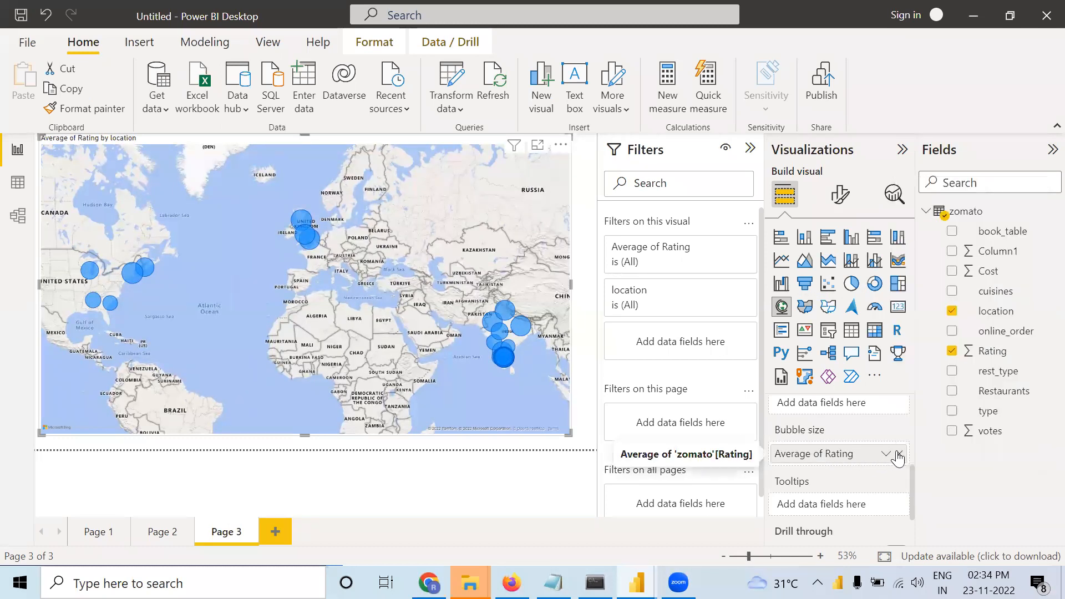
click(899, 454)
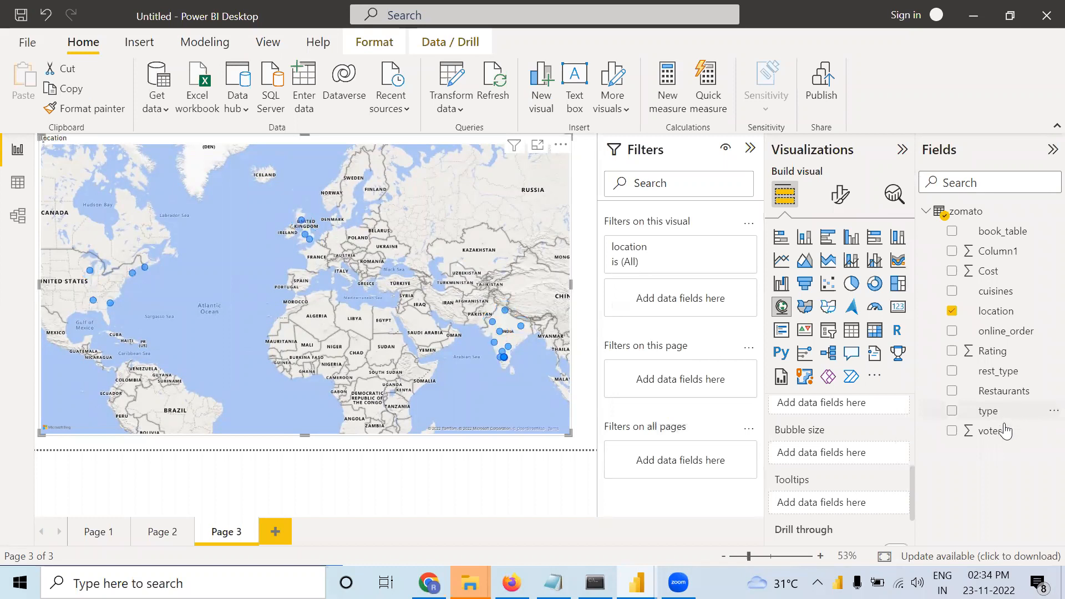
drag(1003, 435, 896, 458)
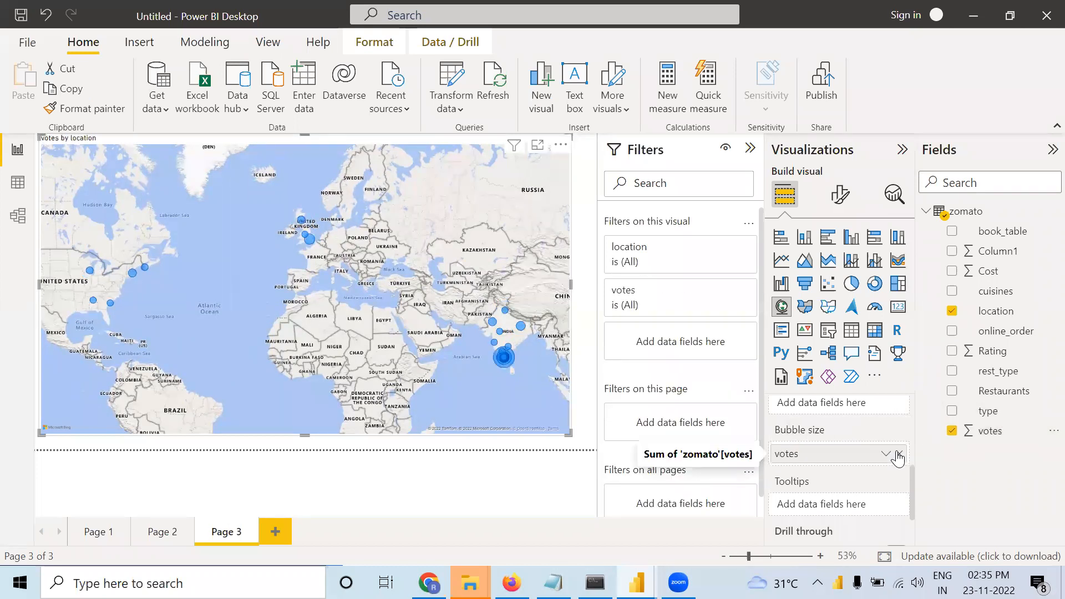
Try location as the map's legend field, and remove it again
scroll(872, 431, up, 5)
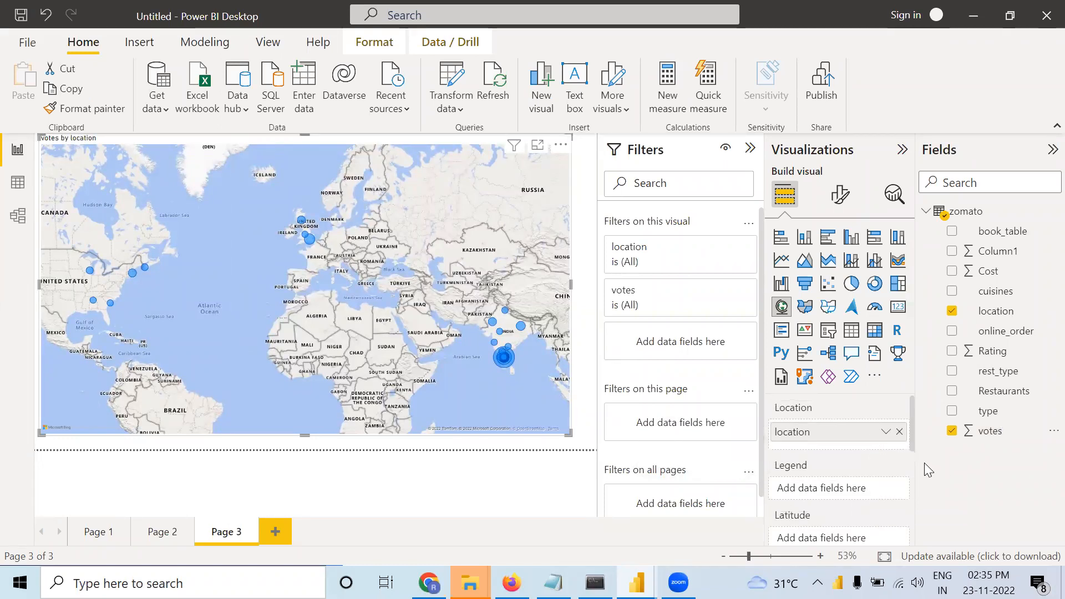
scroll(883, 463, down, 2)
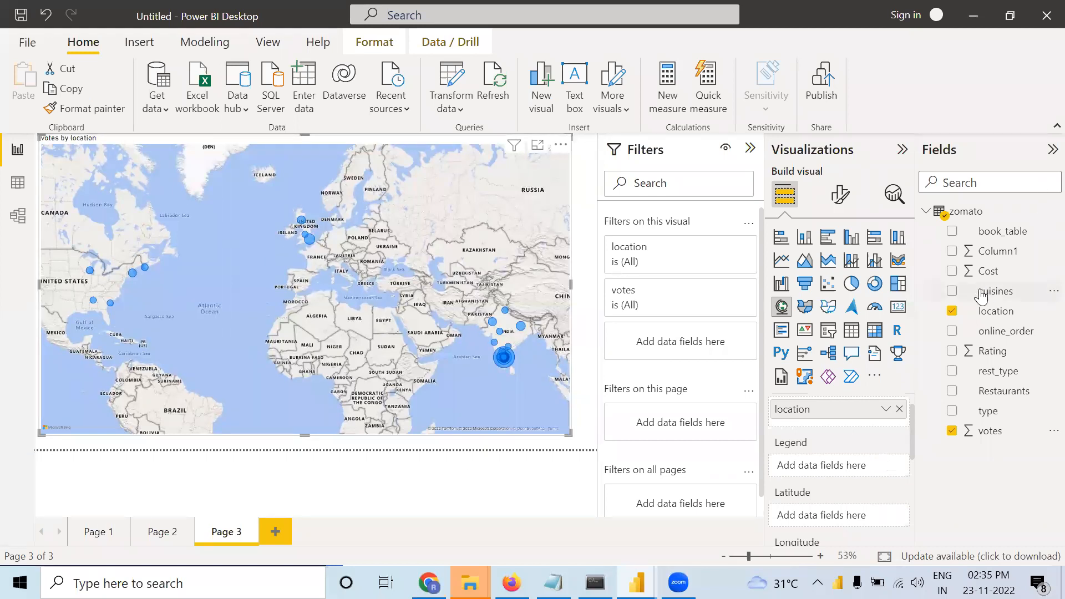
drag(1000, 314, 843, 469)
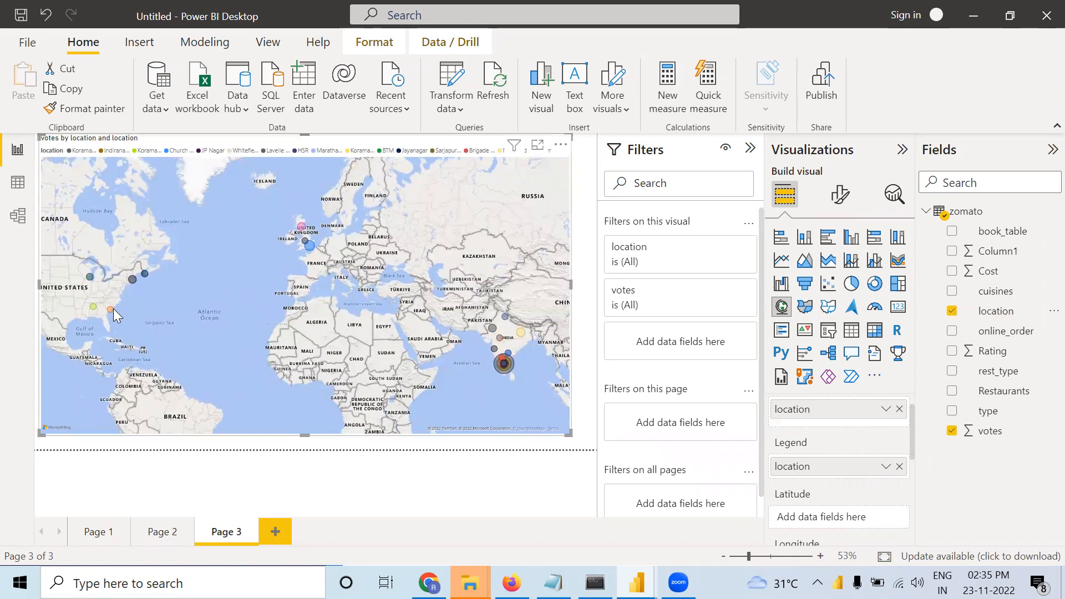
click(899, 466)
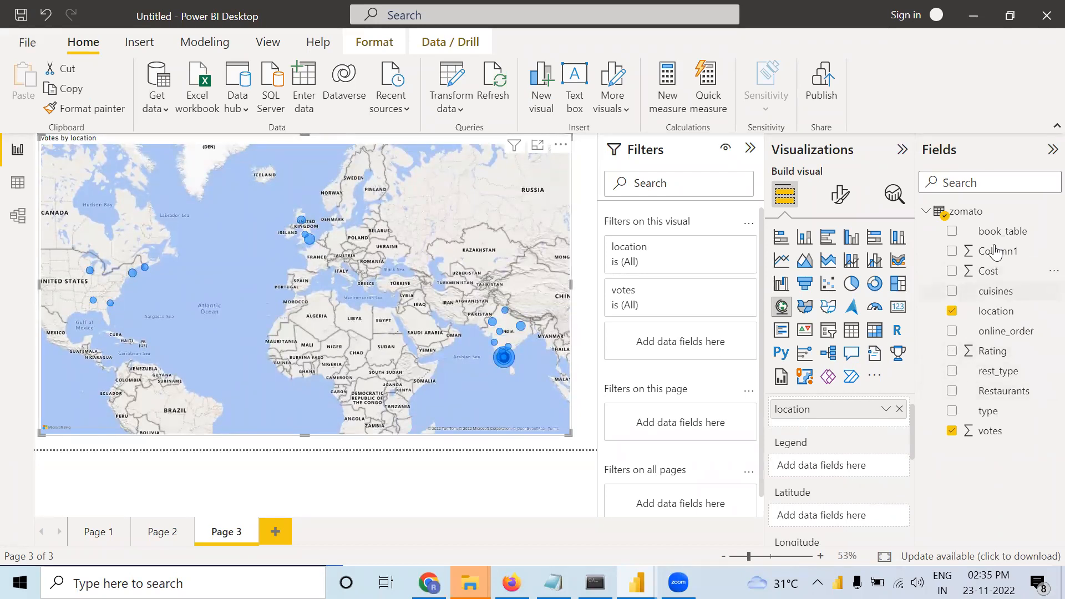
Try book_table as the map's legend field, and replace it with type
drag(997, 239, 842, 470)
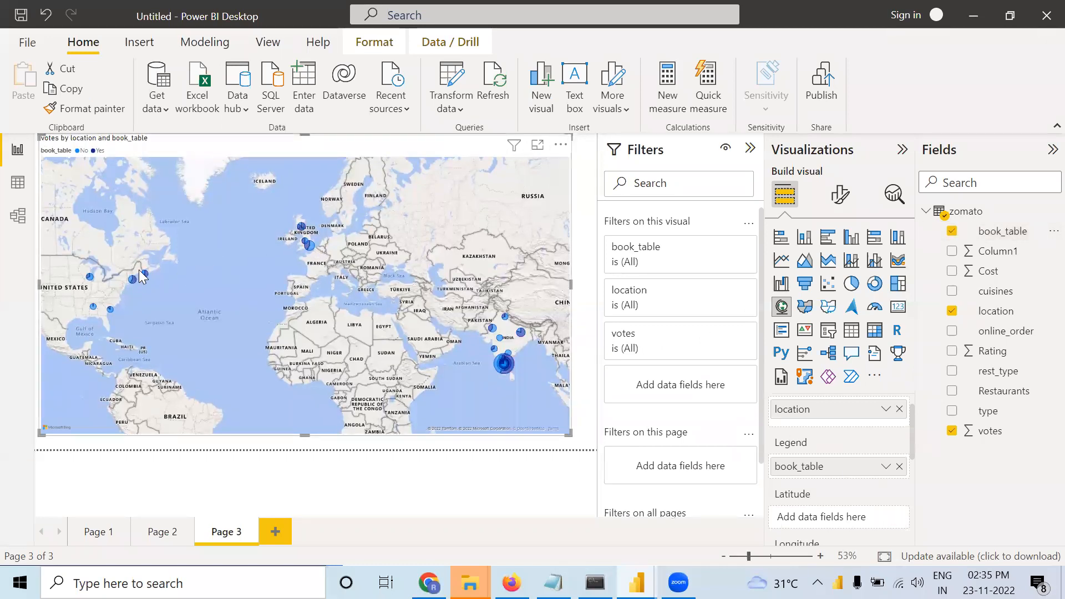
mouse_move(148, 274)
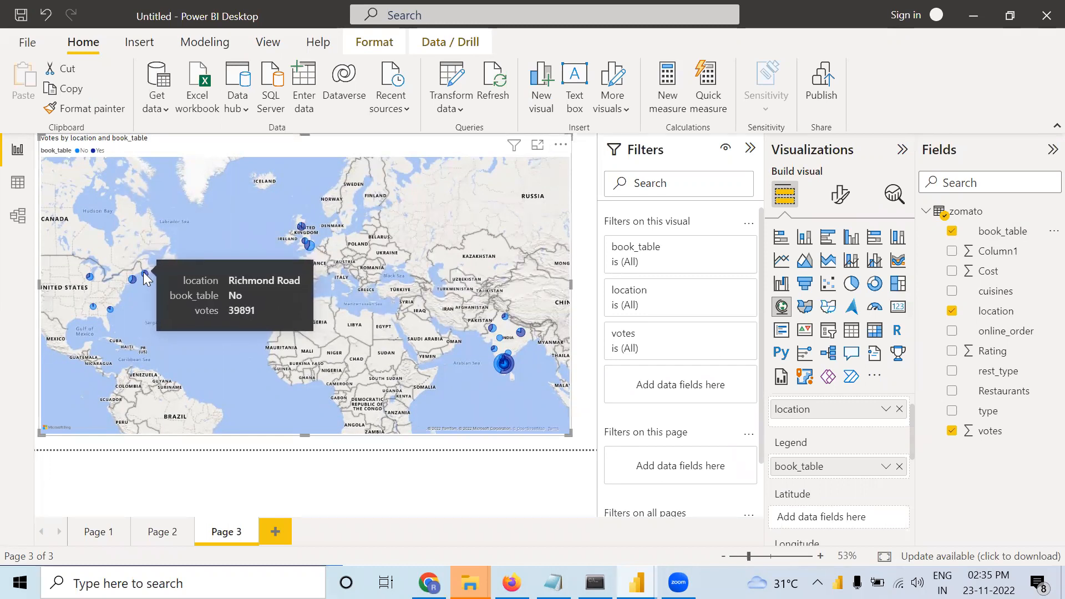
click(899, 466)
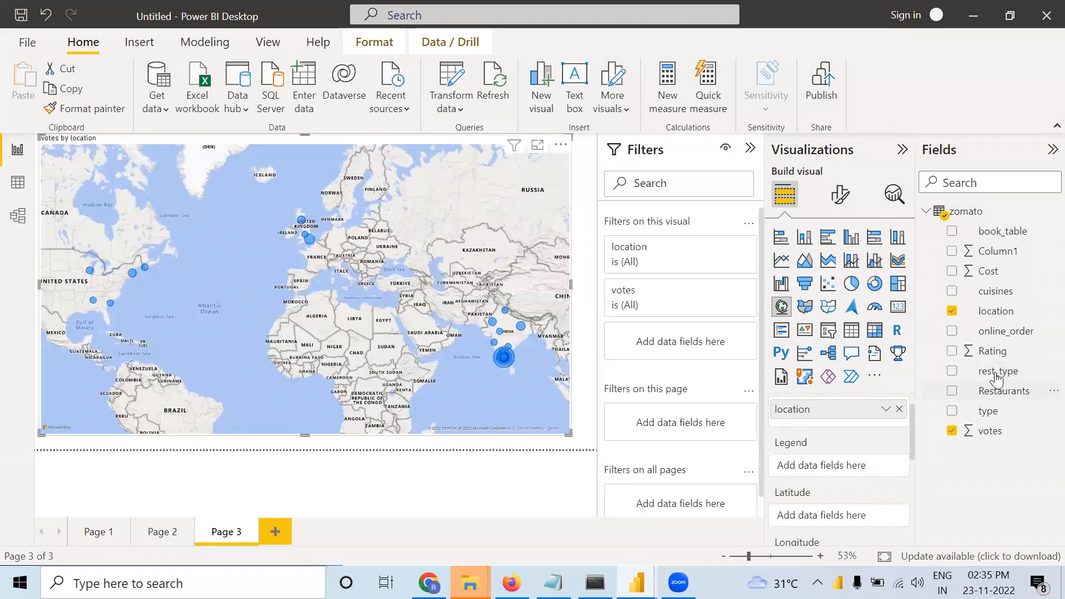
drag(986, 411, 832, 475)
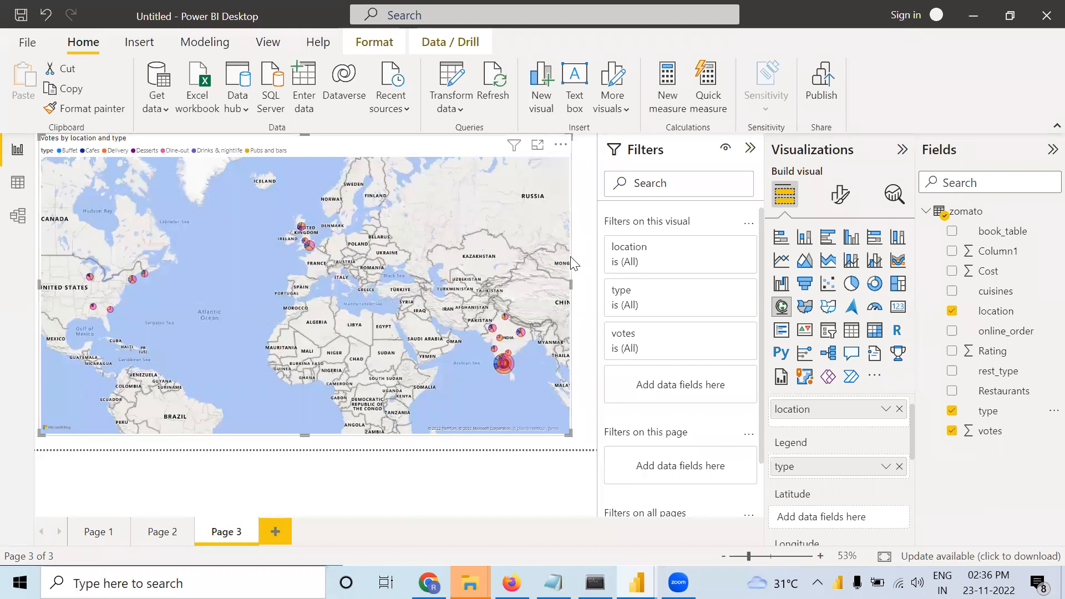
Add a fourth report page and insert a funnel chart enlarged to cover most of the page
click(160, 536)
click(94, 534)
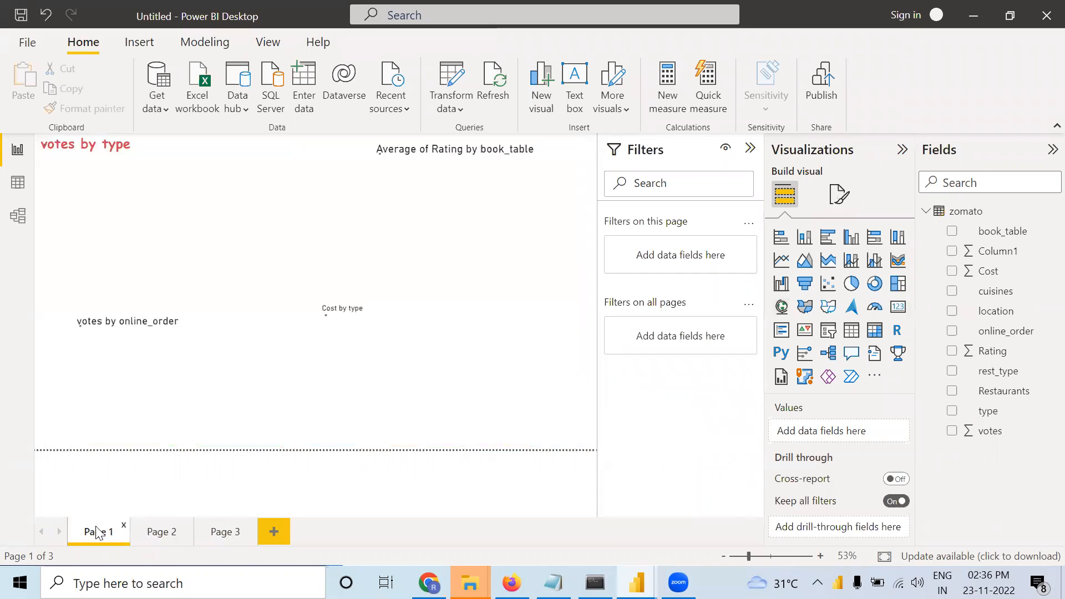
click(274, 531)
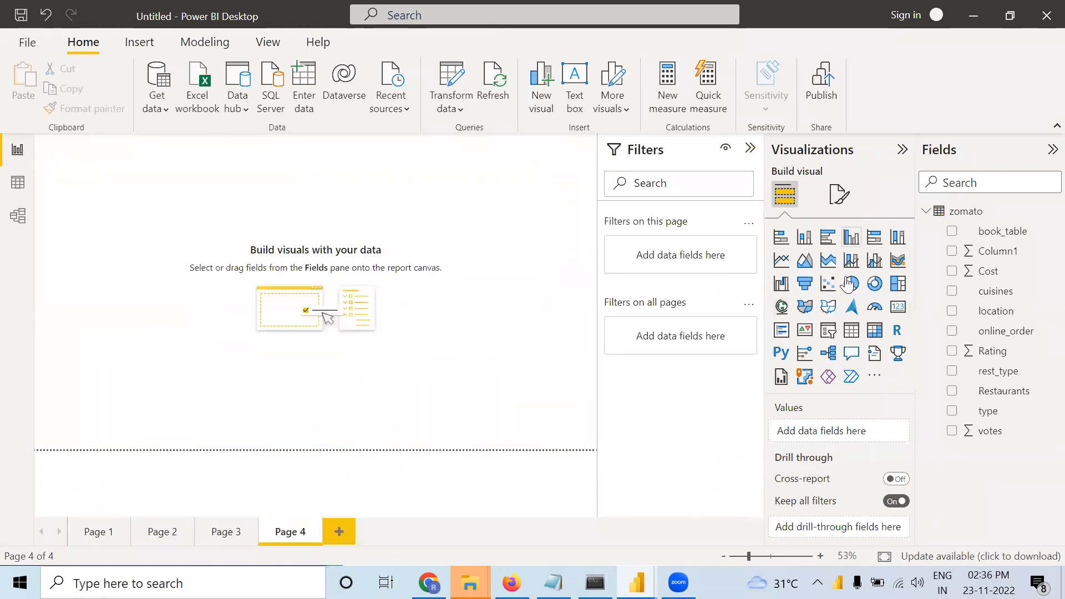
click(804, 282)
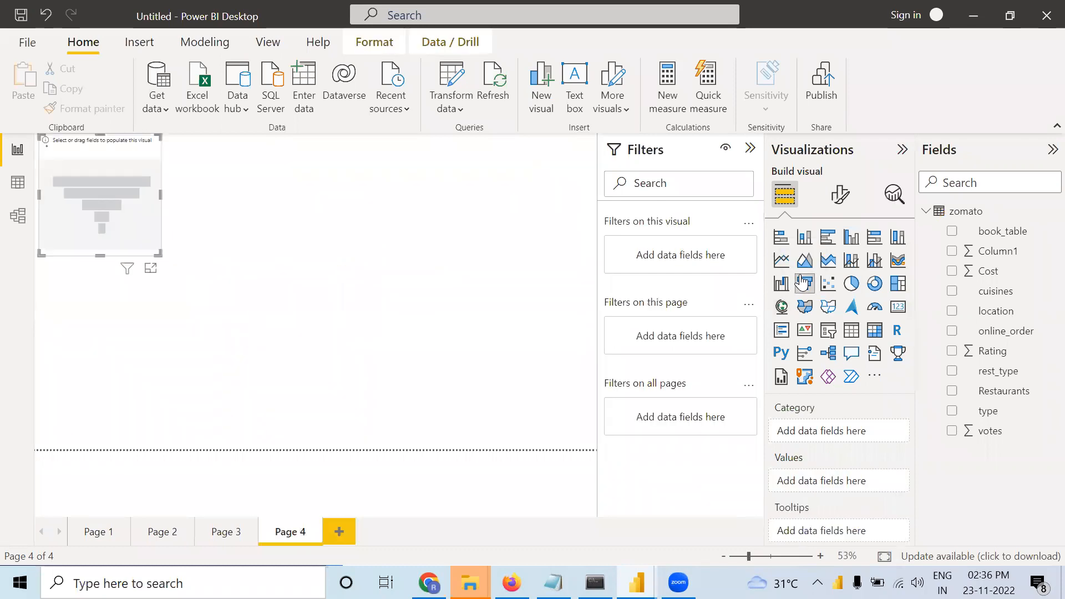
drag(159, 253, 435, 421)
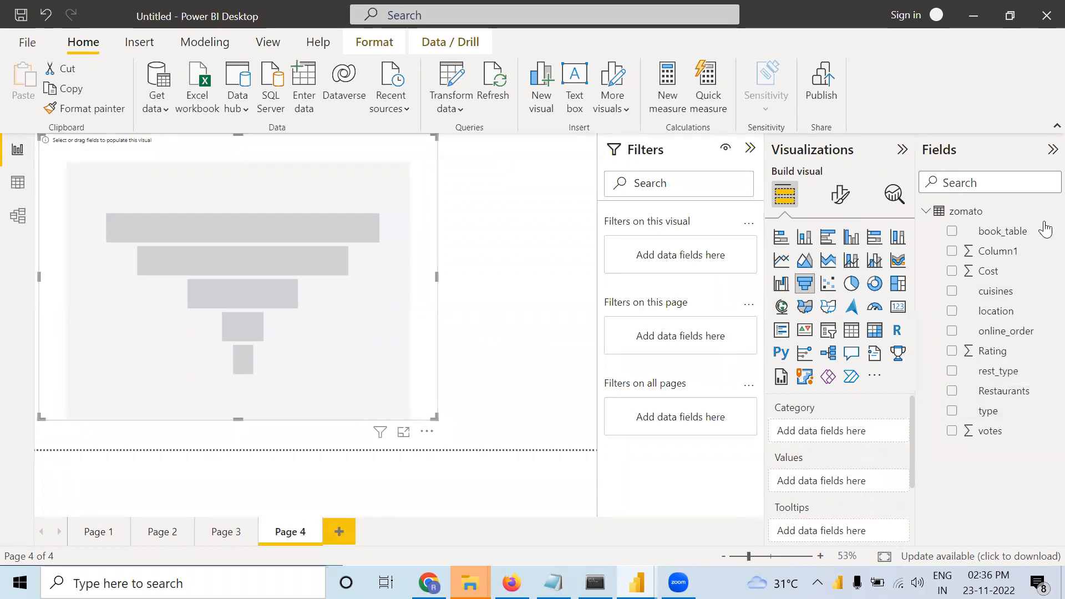
Review the charts on Page 1, and assign type as the category of the funnel chart on Page 4
click(98, 532)
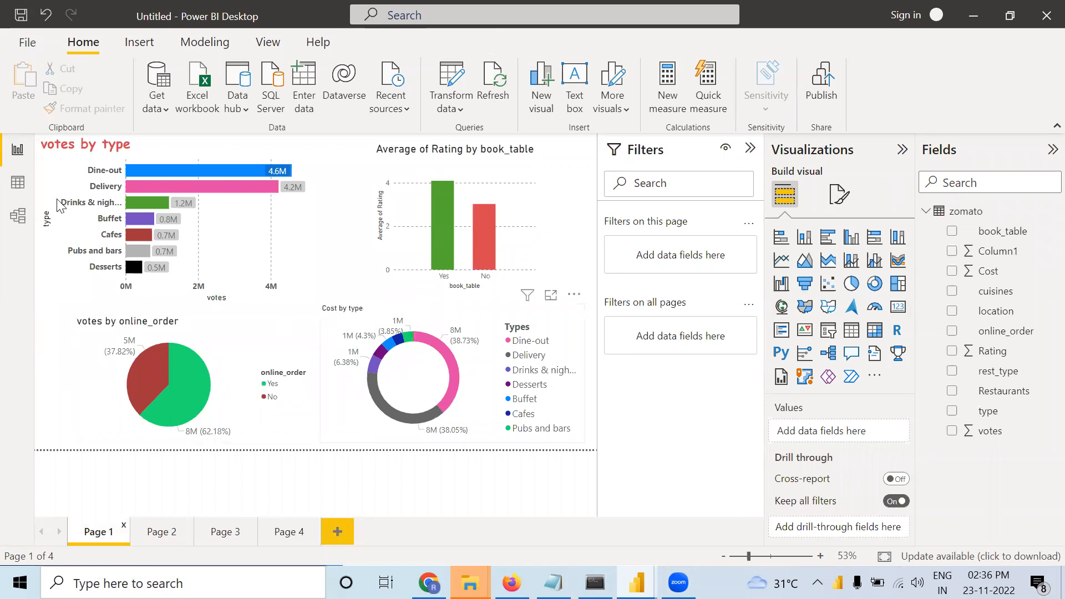
click(285, 534)
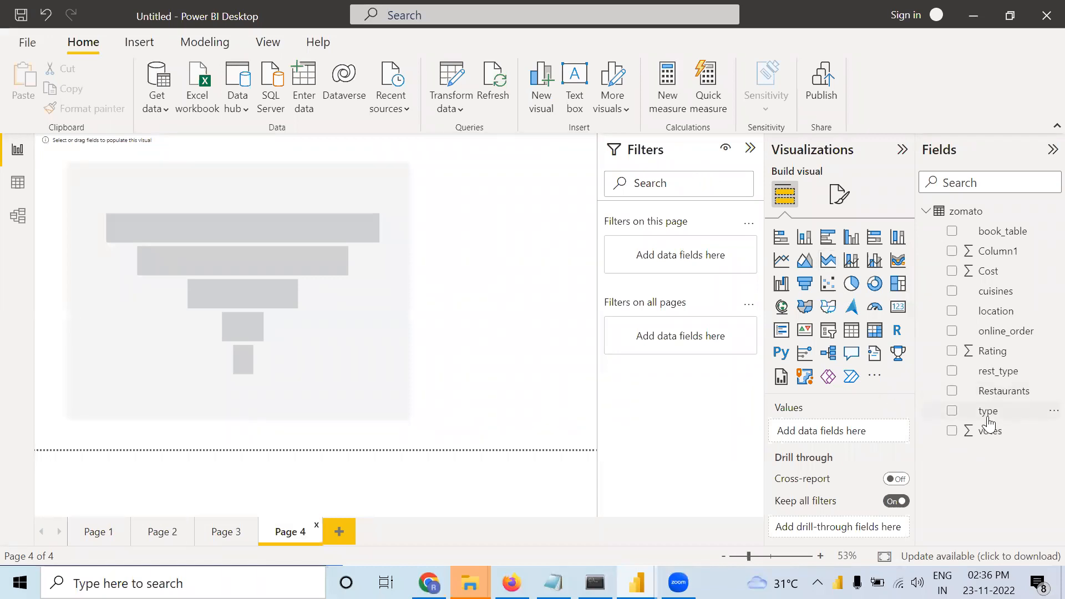
click(361, 320)
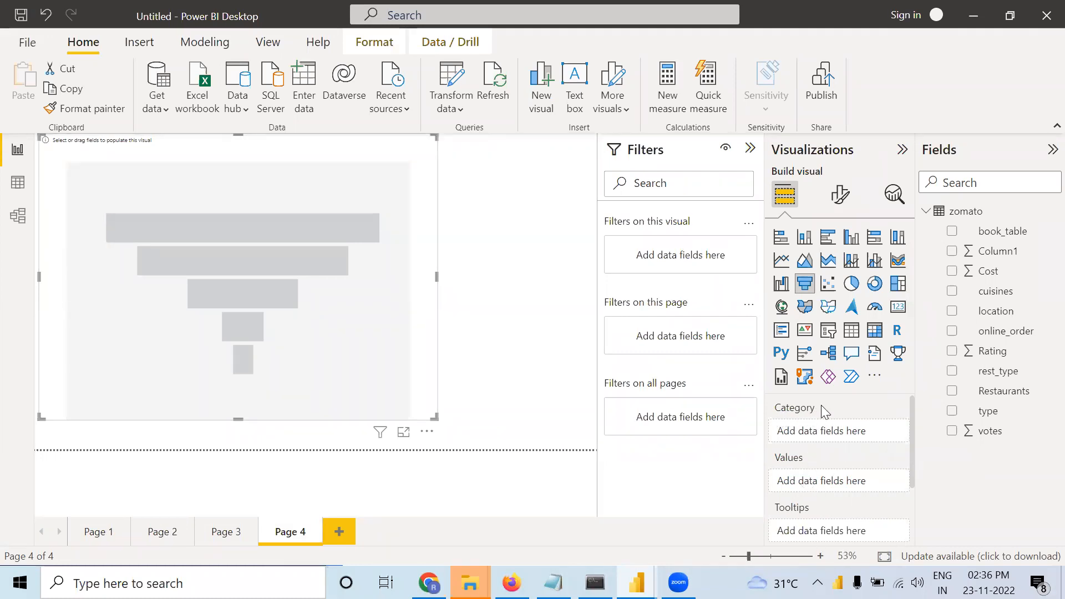
click(511, 351)
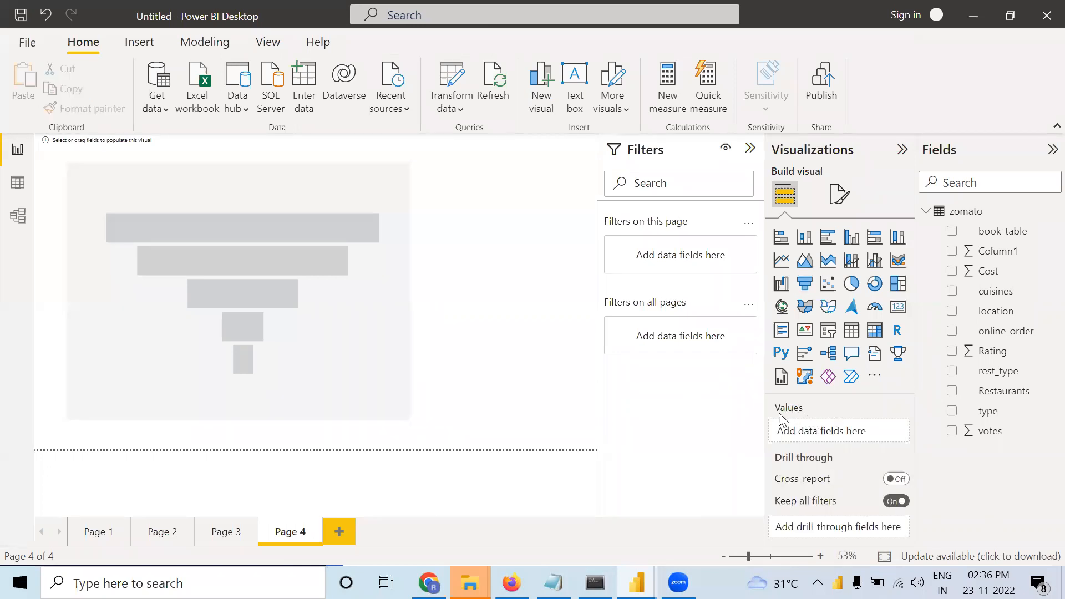
click(358, 335)
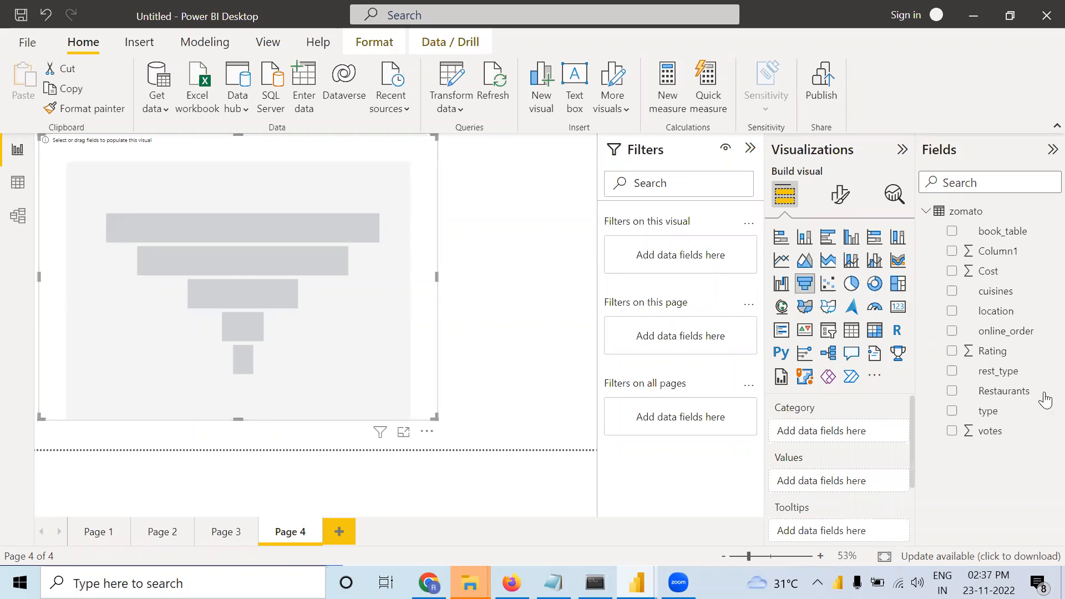
drag(990, 411, 848, 434)
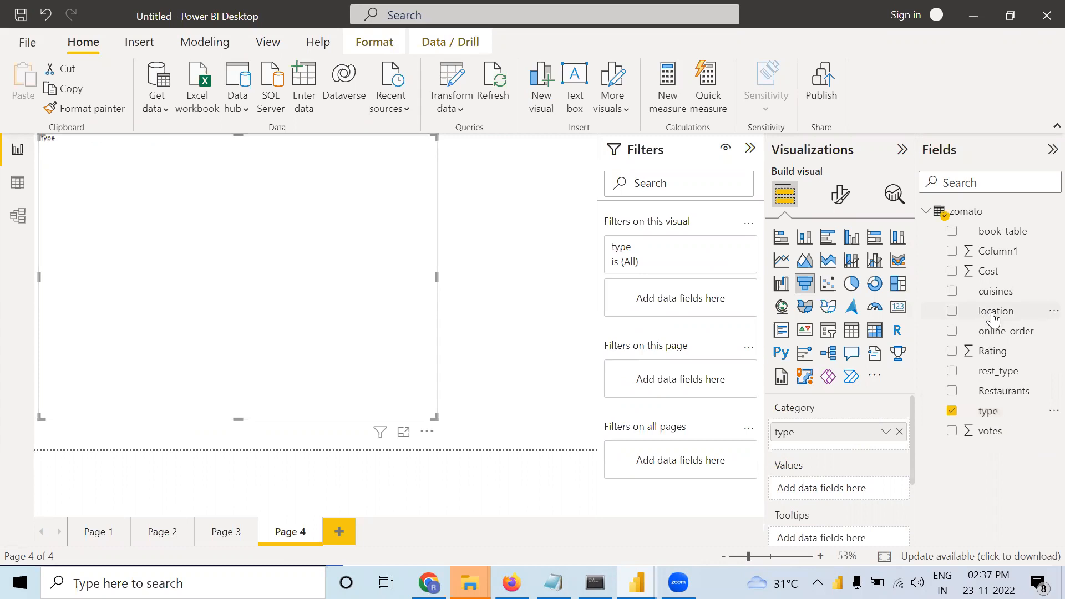
Assign Rating as the funnel chart's values and aggregate it as Average
drag(992, 351, 855, 437)
drag(850, 496, 849, 500)
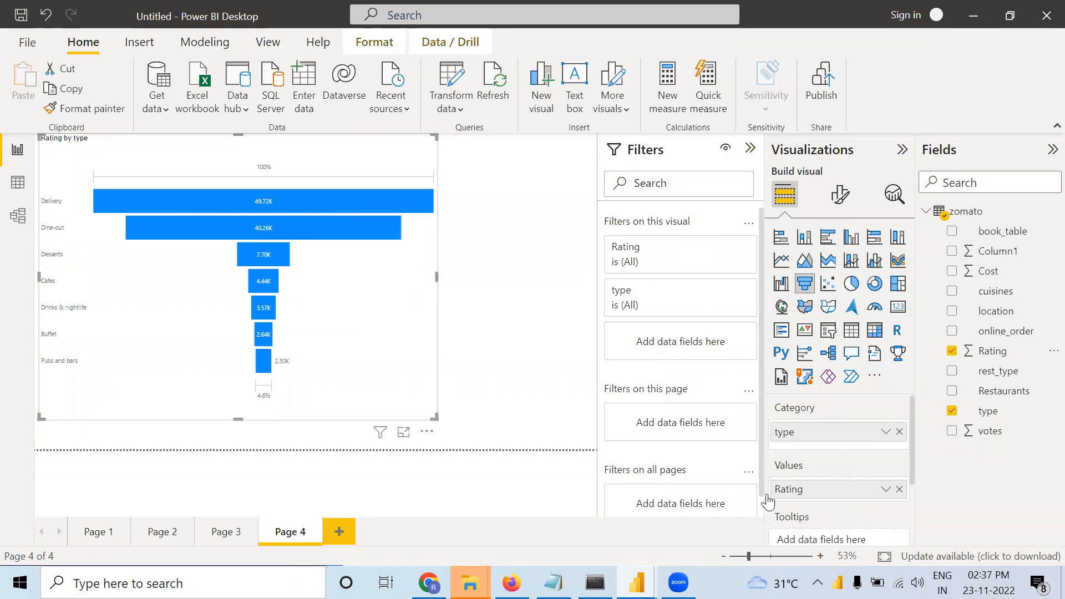
right_click(827, 489)
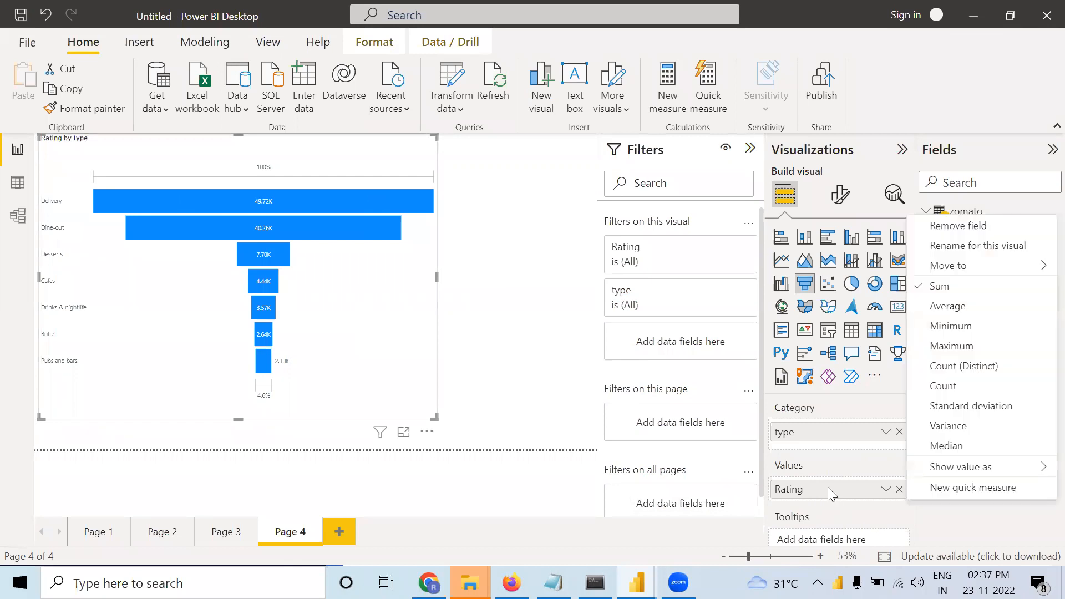
click(948, 310)
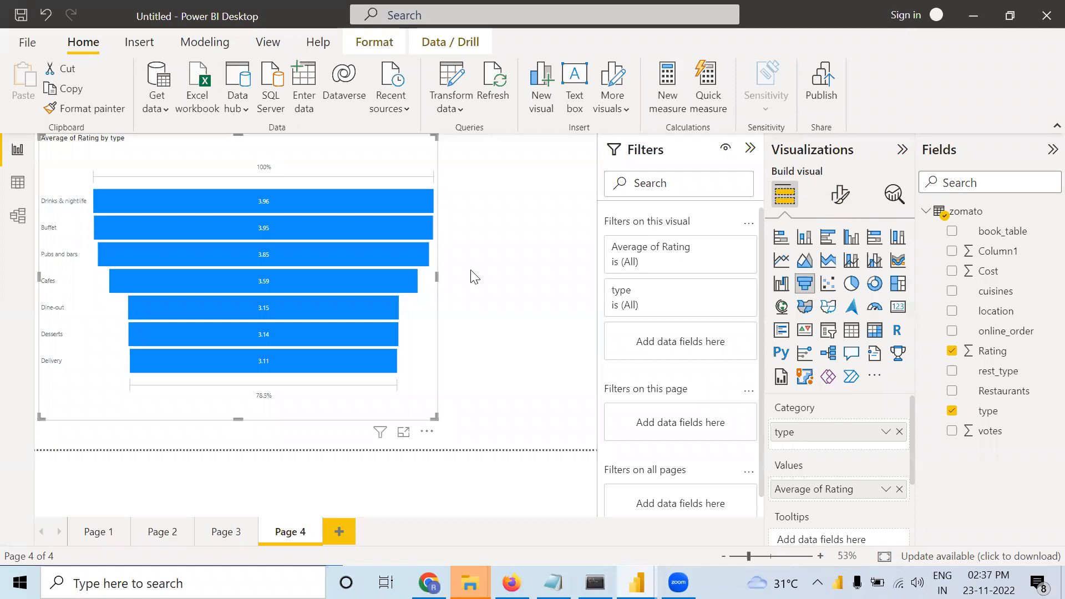
Check the charts on Page 1, and show individual colour settings for every type in the funnel chart on Page 4
click(93, 534)
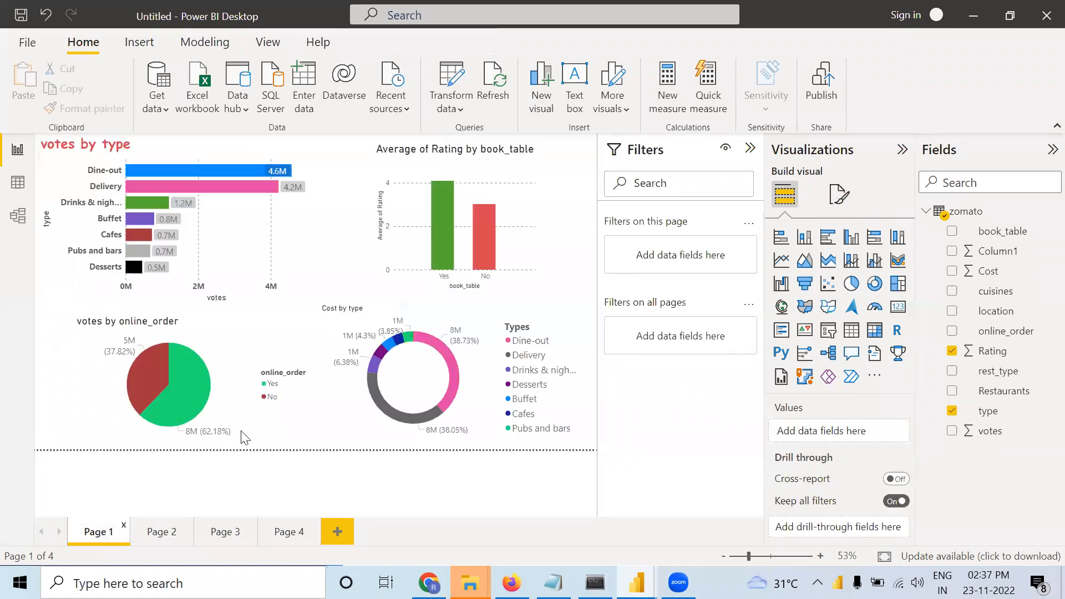
click(289, 533)
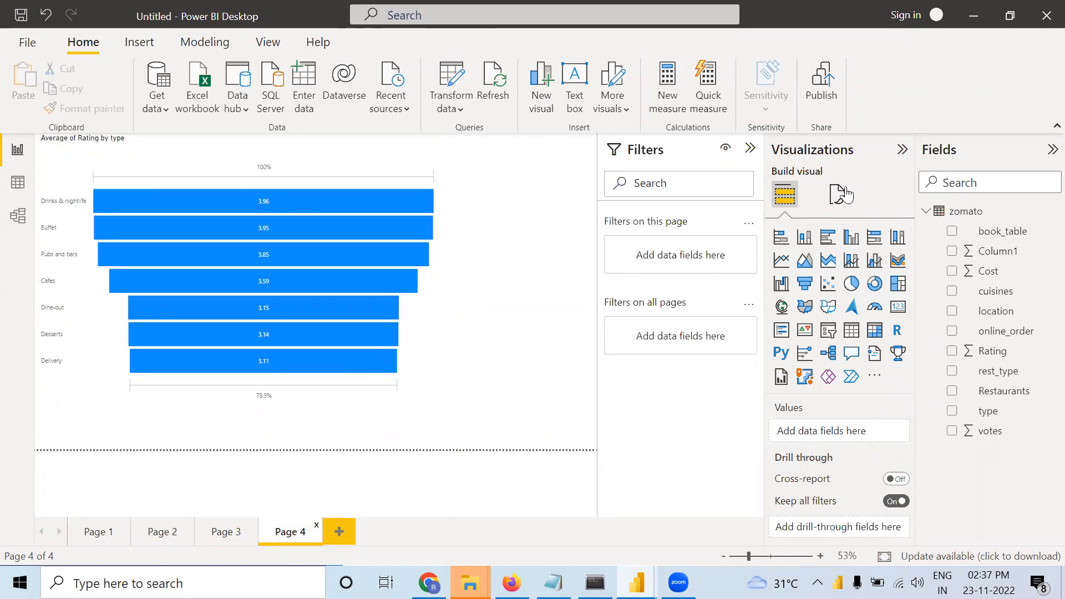
click(839, 194)
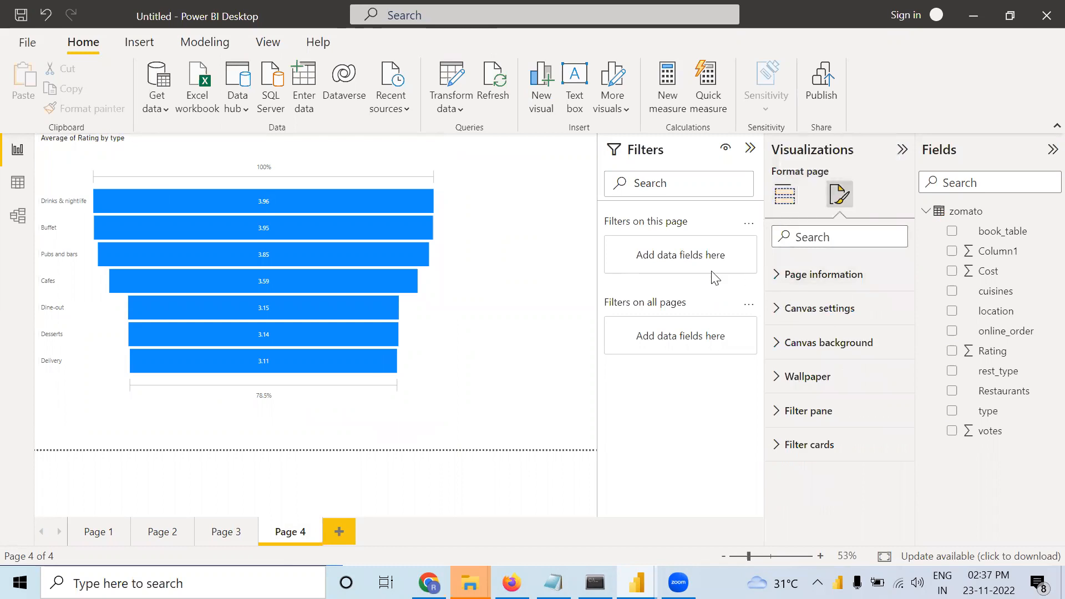
click(417, 350)
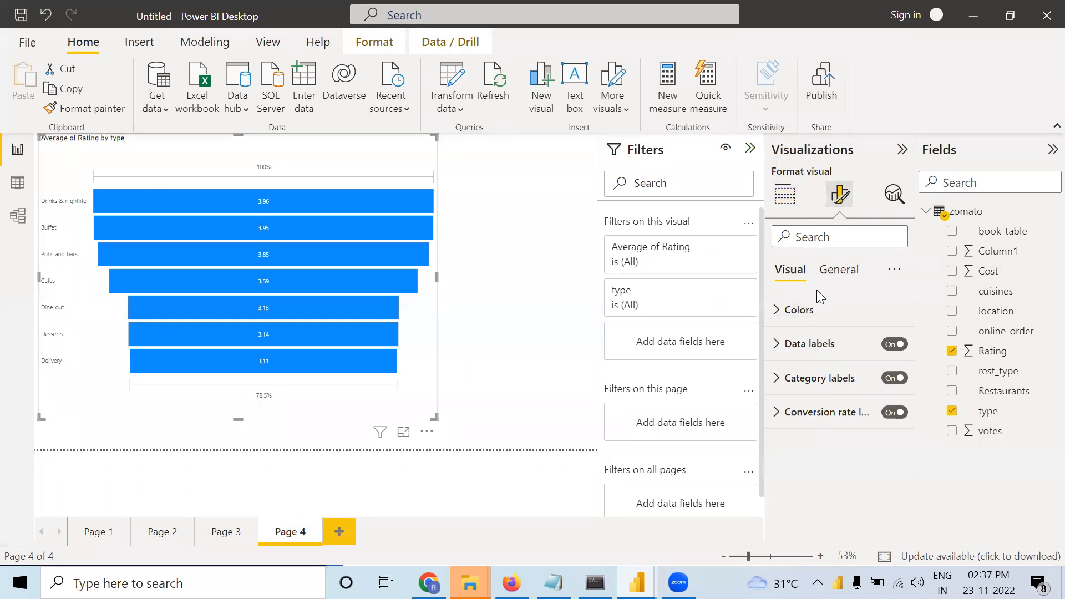
click(776, 314)
click(888, 384)
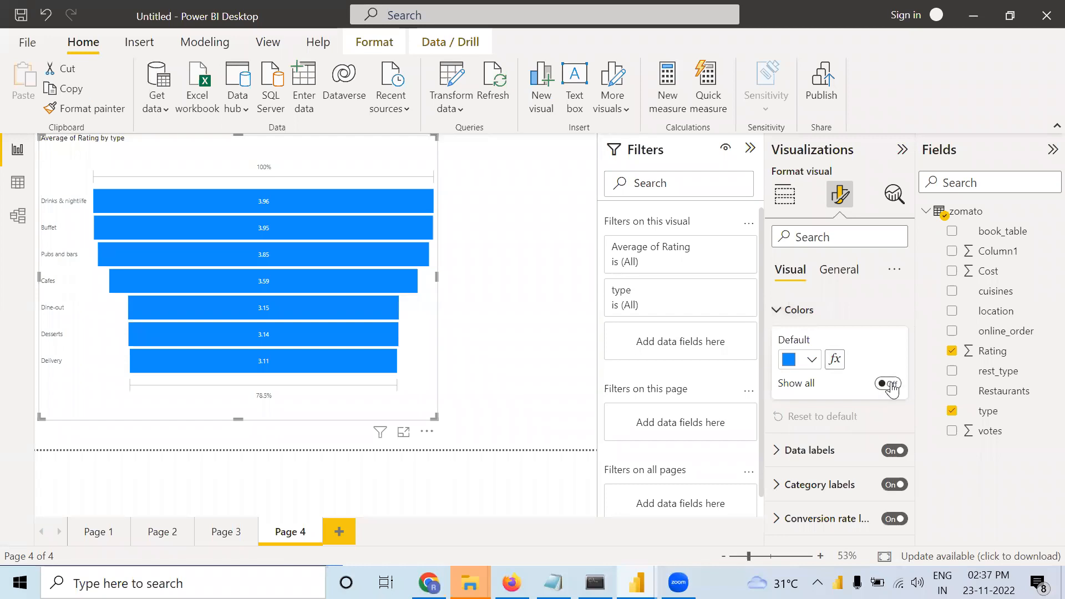
scroll(846, 425, down, 4)
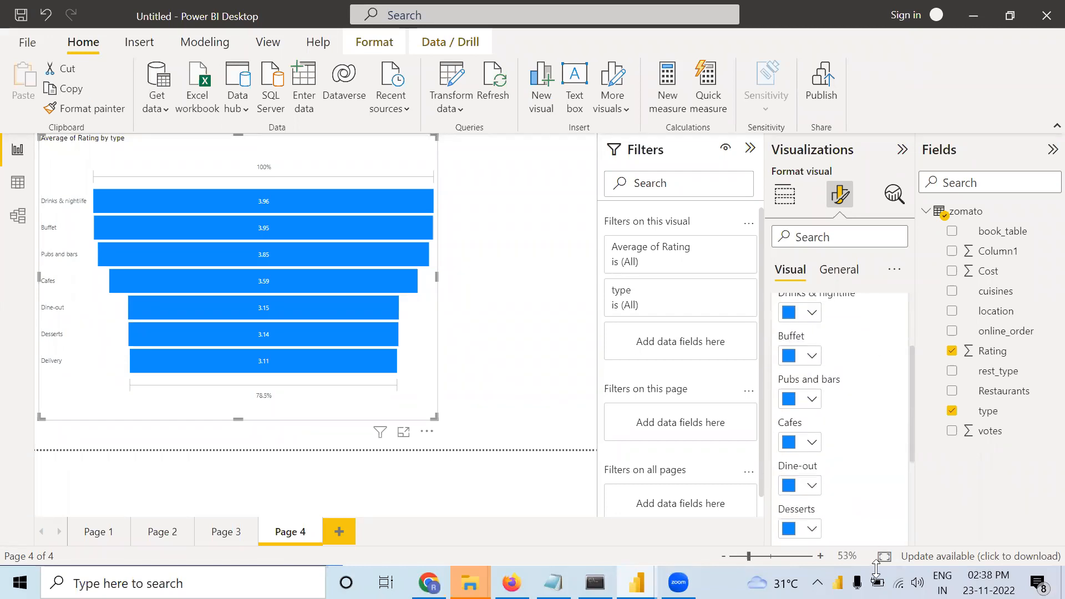
click(559, 425)
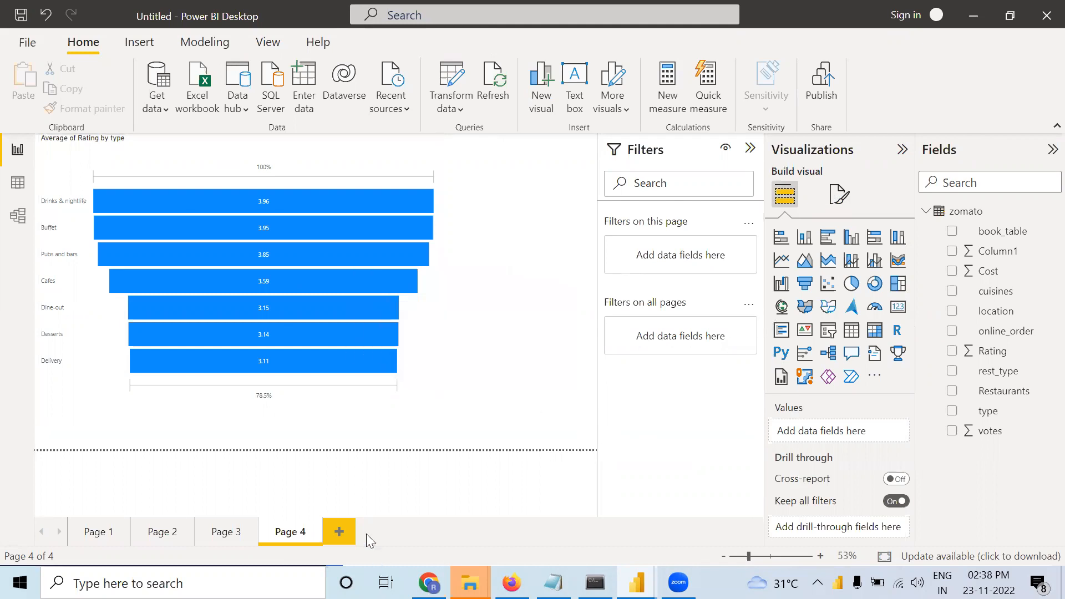
Add a fifth report page and insert a line chart enlarged to cover most of the page
click(339, 531)
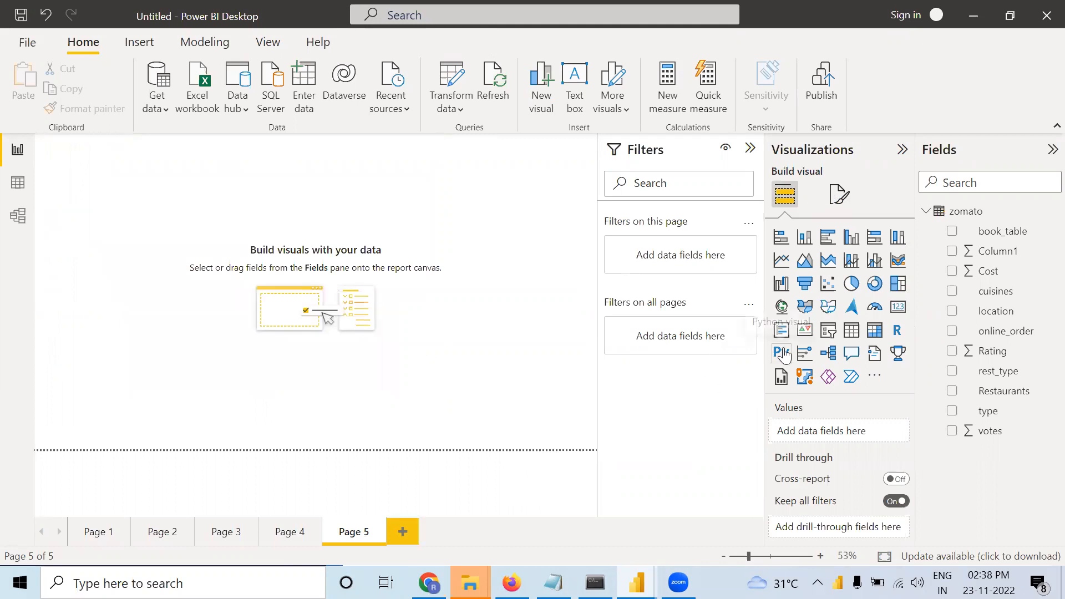
click(781, 260)
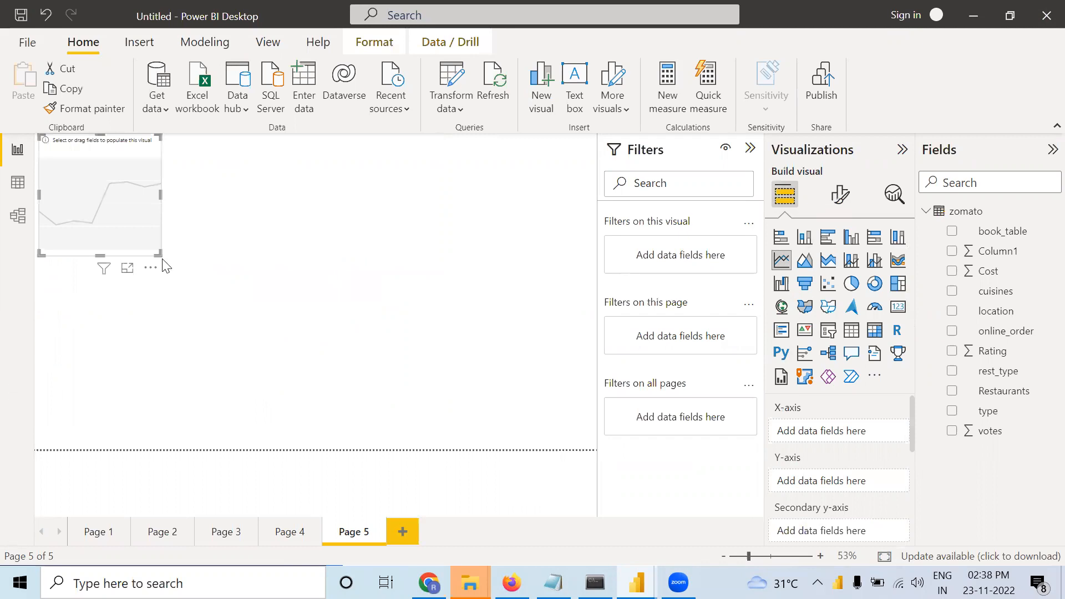
drag(160, 253, 477, 403)
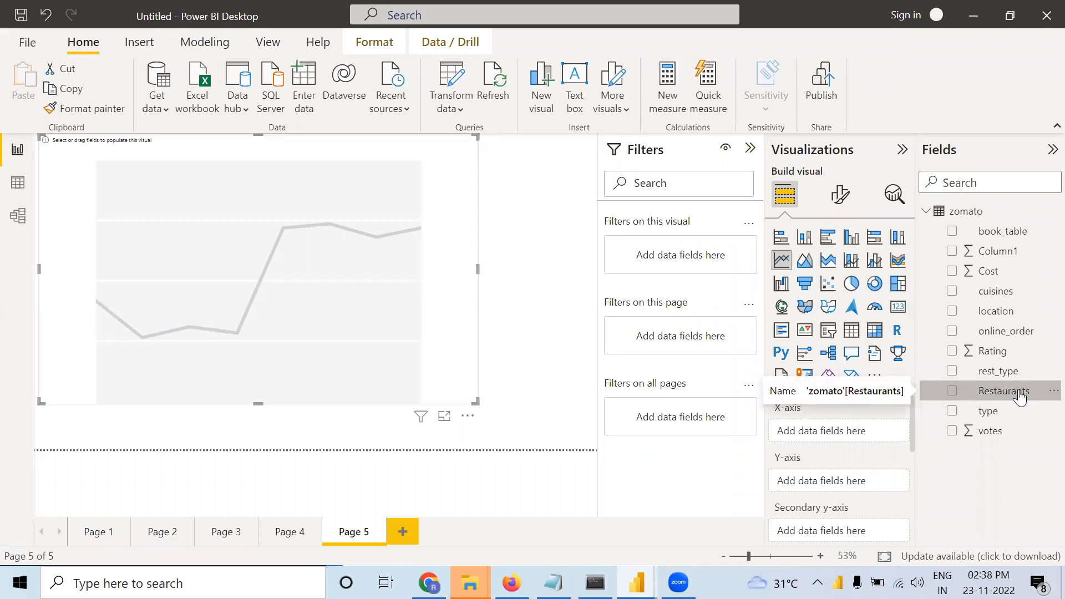
Assign Restaurants to the line chart's X-axis and Cost to its Y-axis, aggregated as Average
drag(1019, 397, 867, 428)
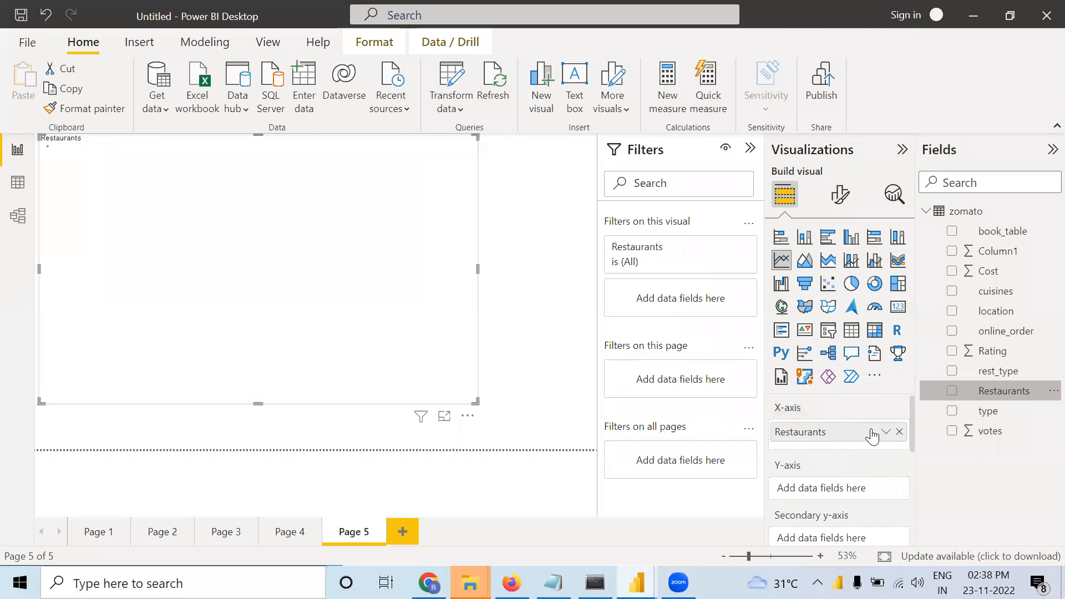
drag(1003, 272, 850, 491)
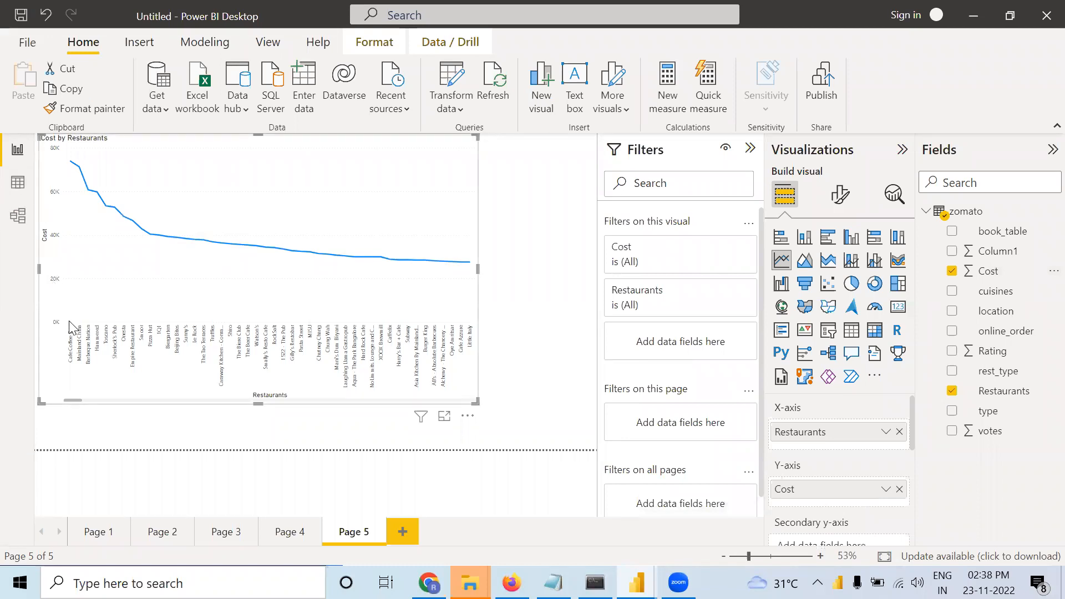
mouse_move(69, 321)
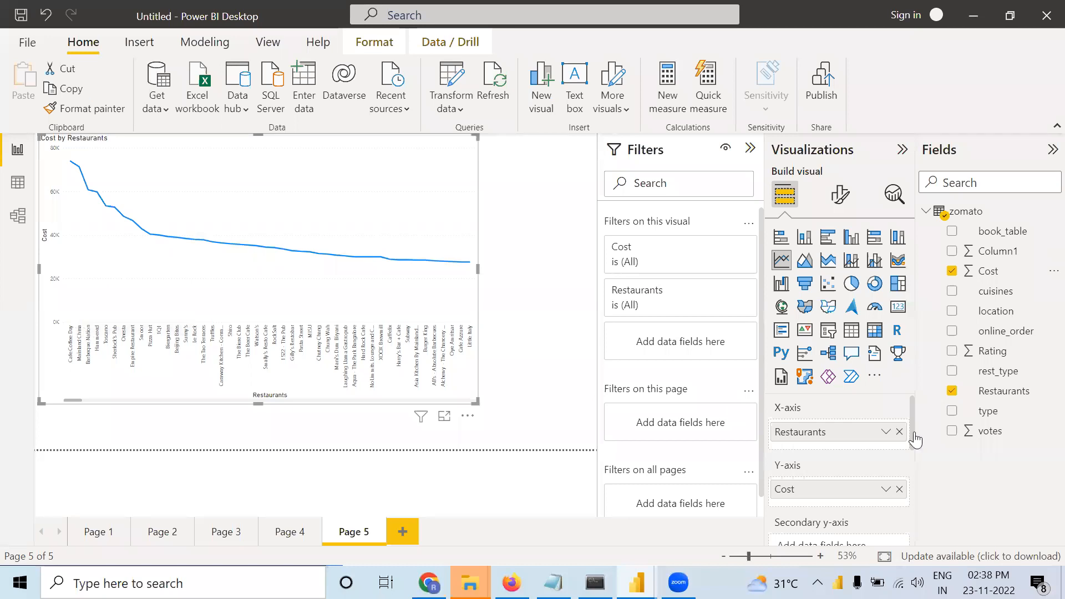
right_click(834, 488)
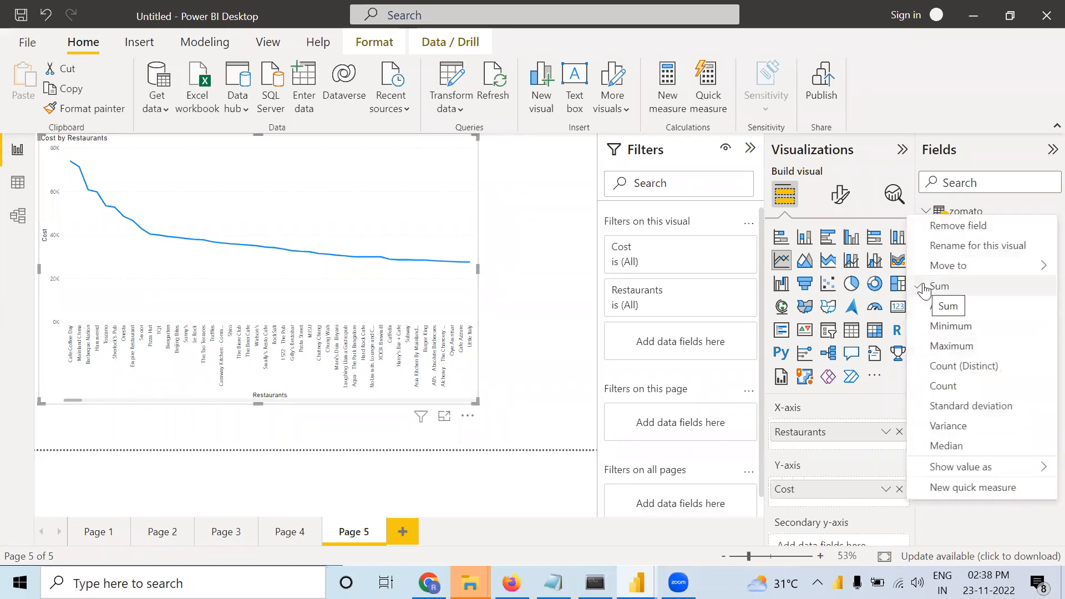
click(932, 311)
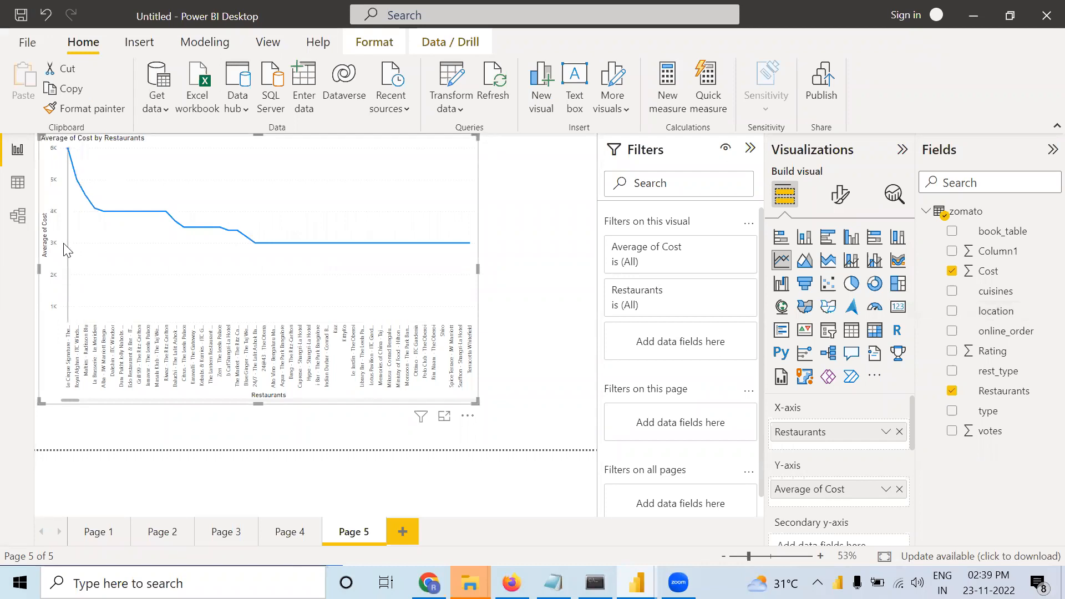
mouse_move(66, 250)
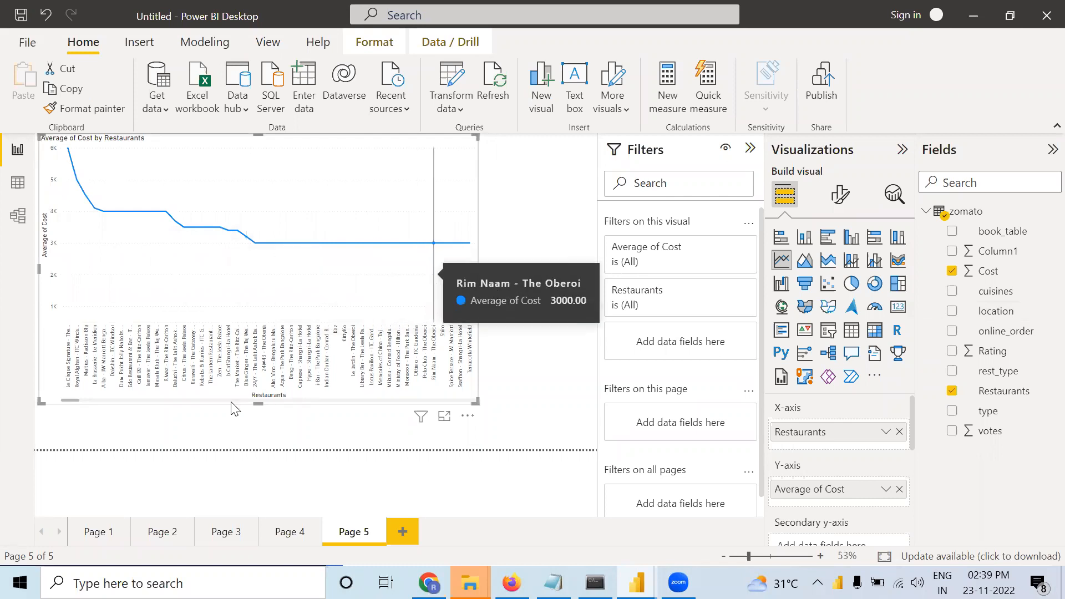
drag(70, 400, 475, 404)
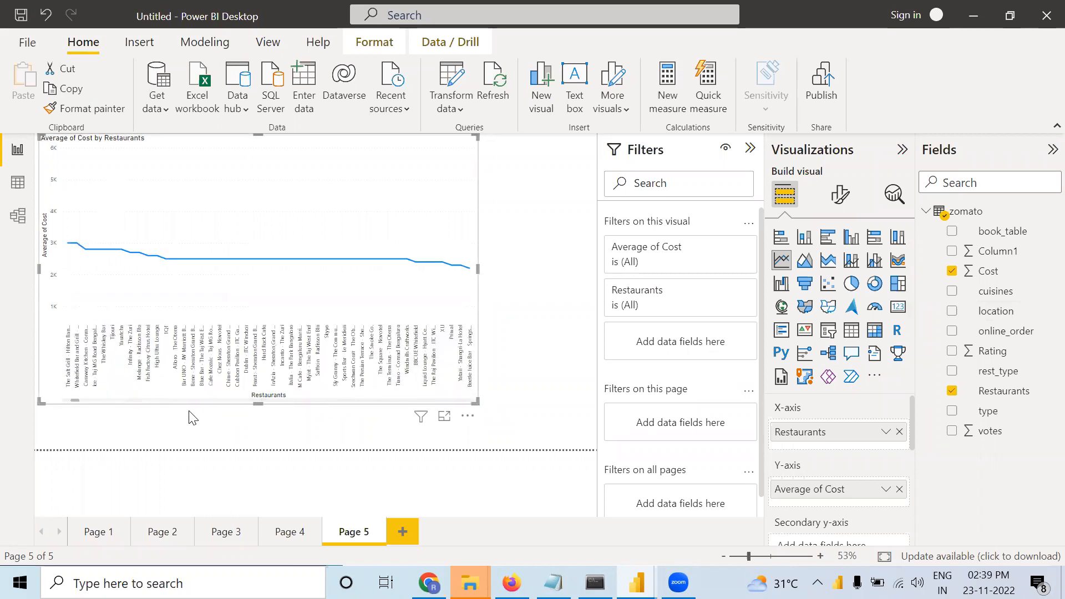
click(529, 419)
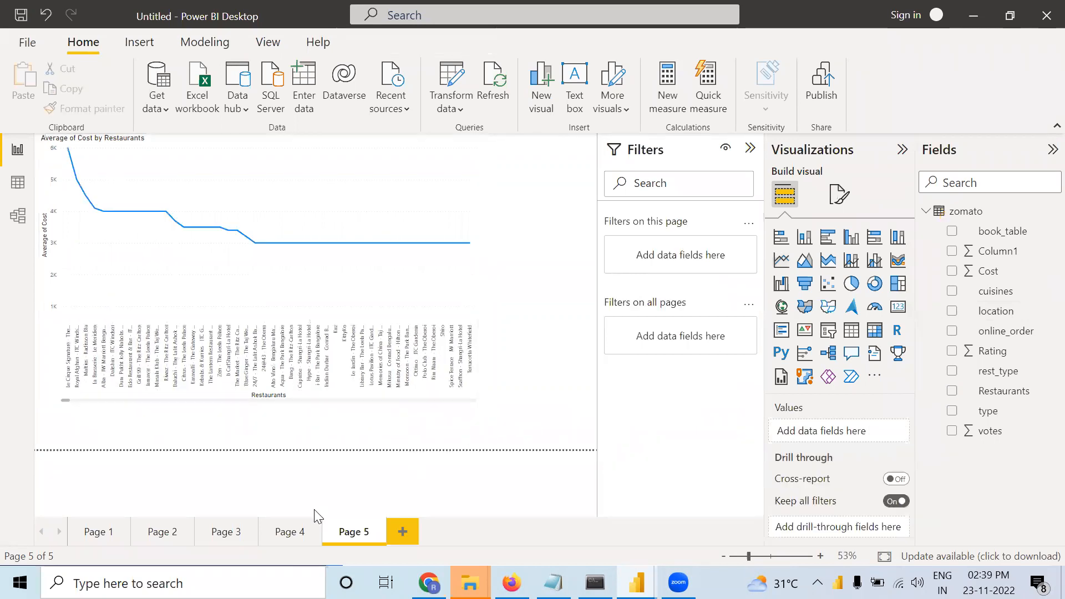
Try the average cost chart as an area, donut and stacked column chart, and return it to a line chart
click(419, 173)
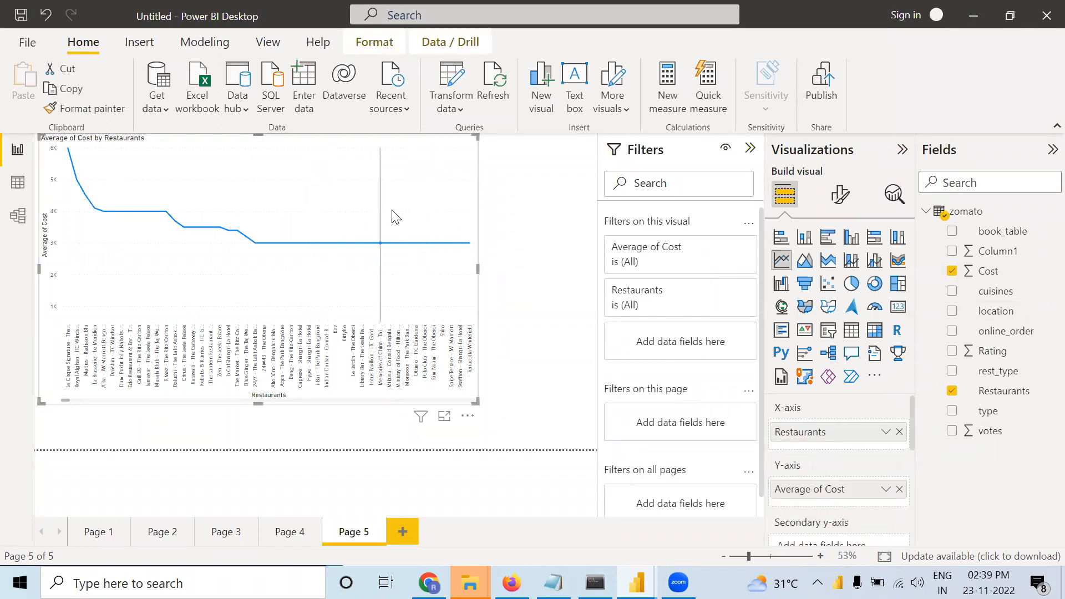
click(805, 261)
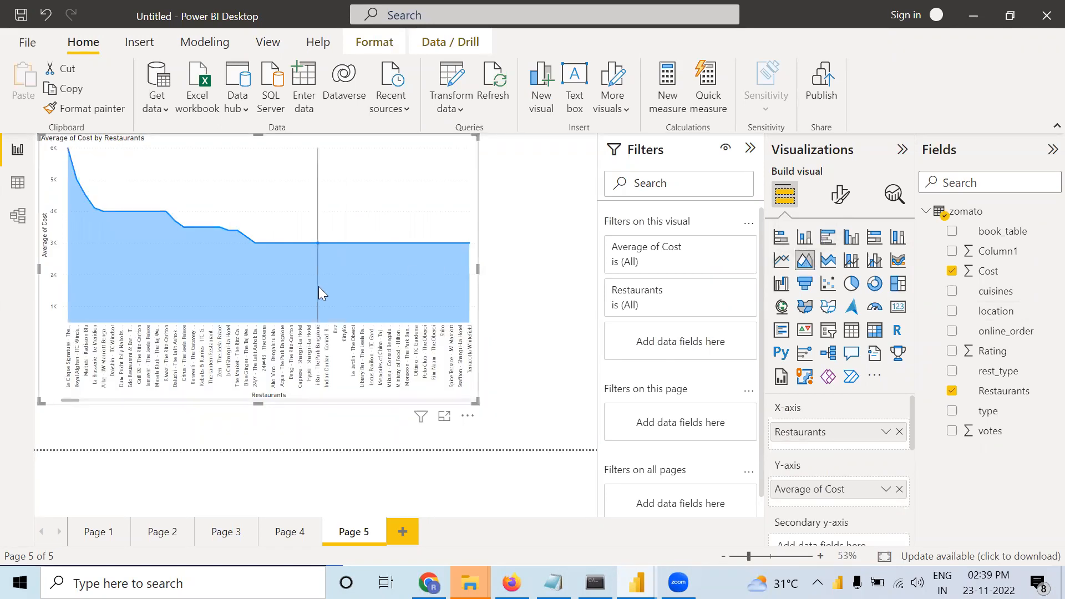
click(874, 286)
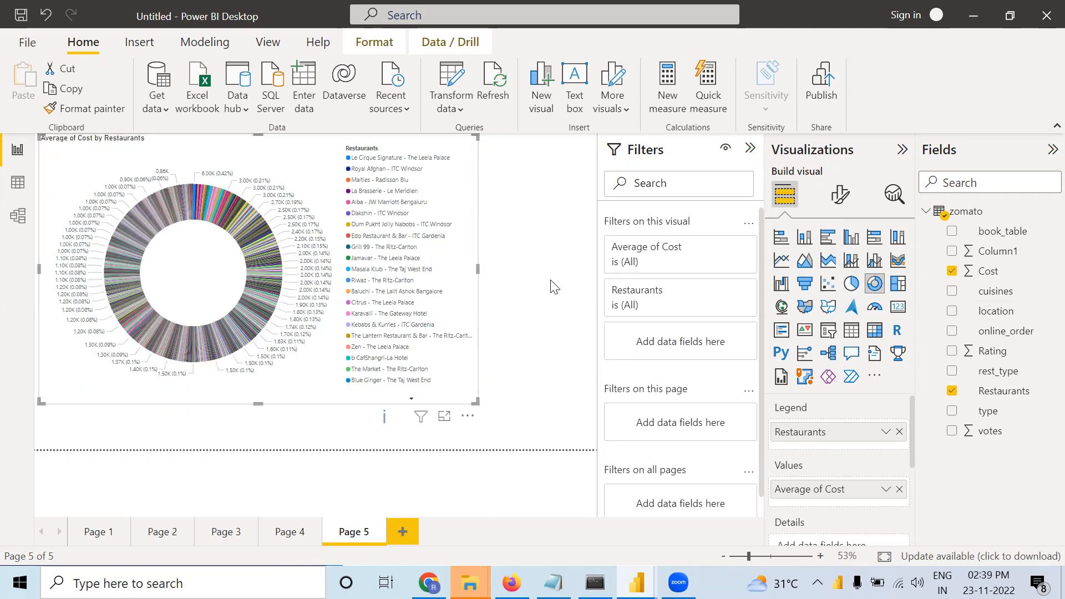
click(780, 263)
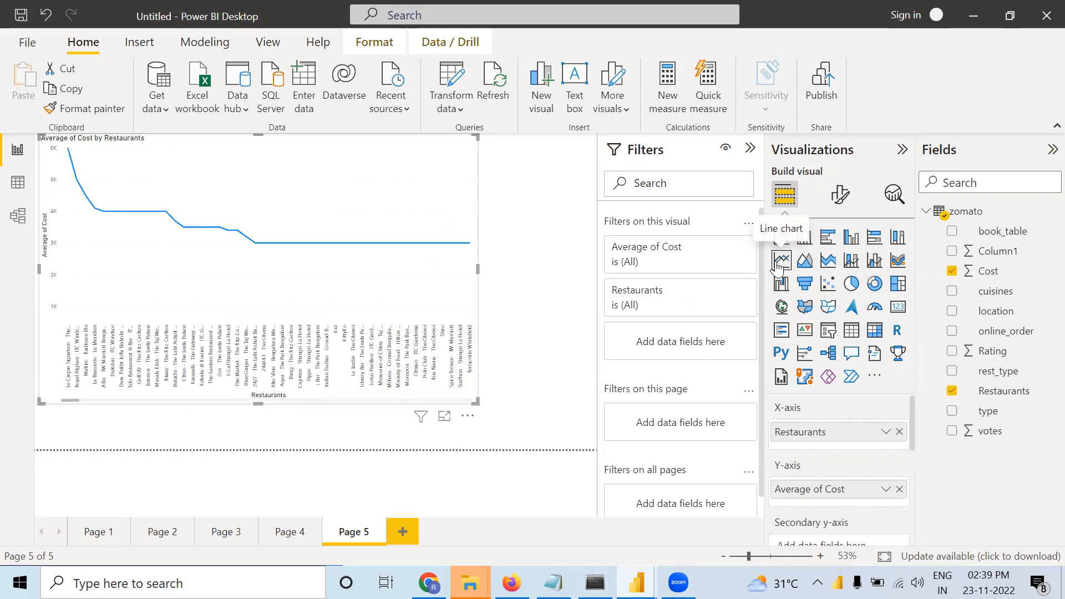
click(805, 239)
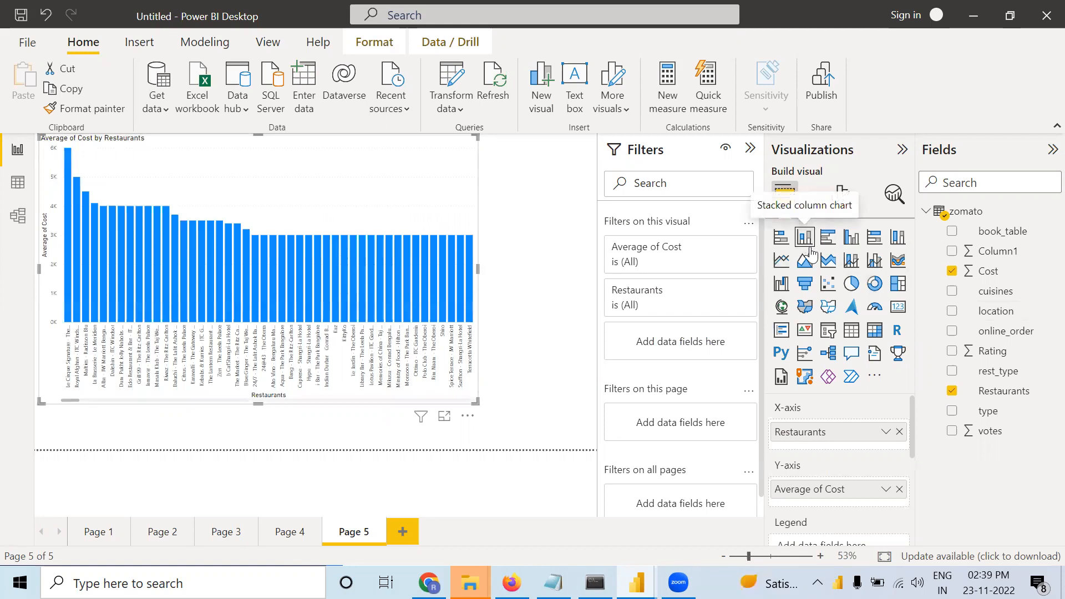
click(778, 263)
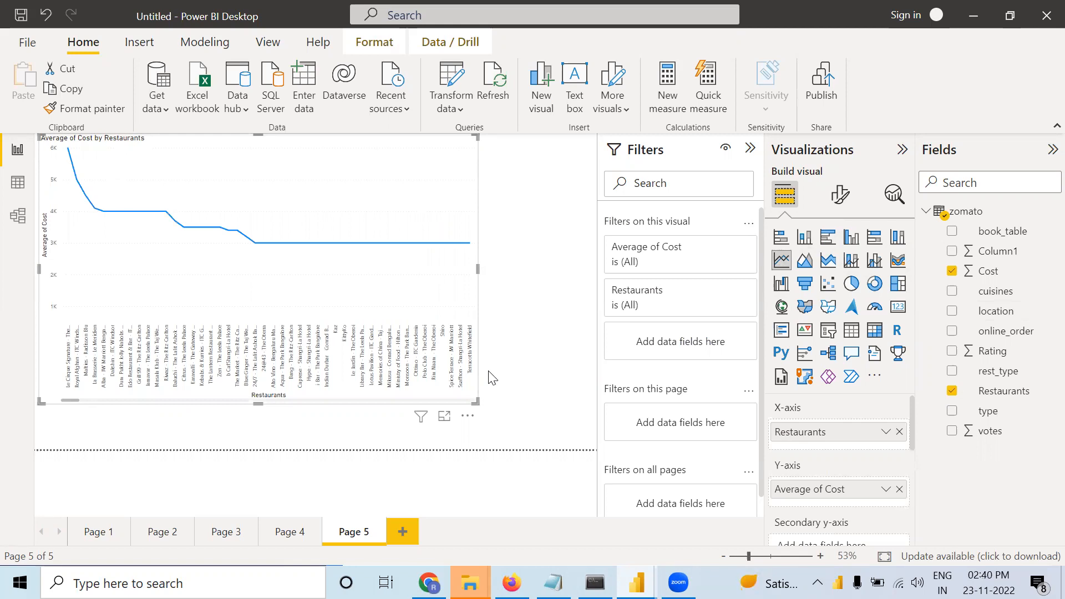
click(527, 366)
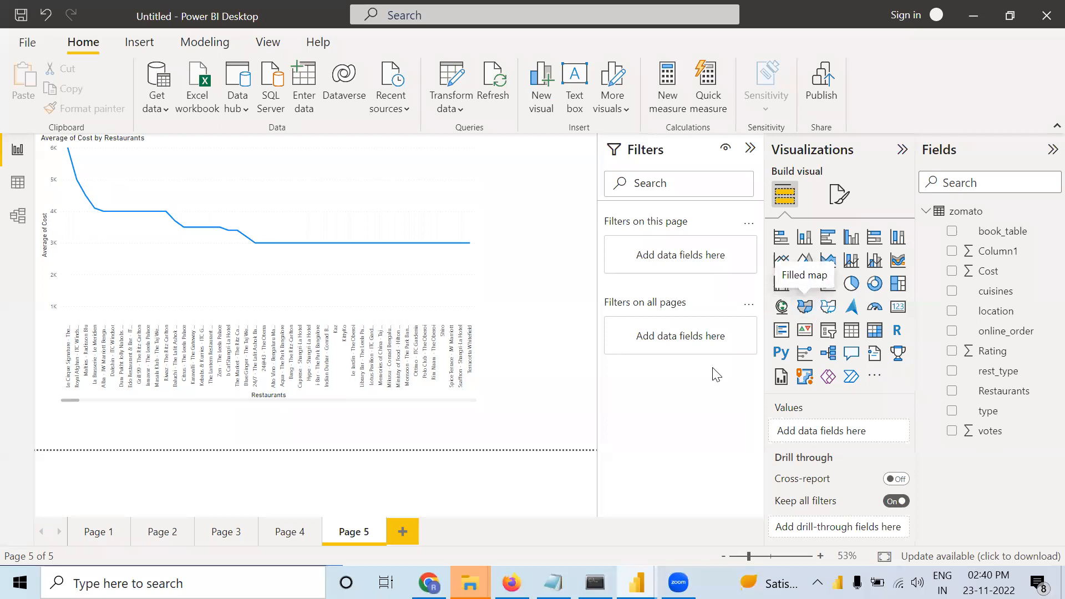
Import Sheet1 from the Excel workbook Indian-States-and-Districts-List and open it for transformation in Power Query Editor
click(161, 111)
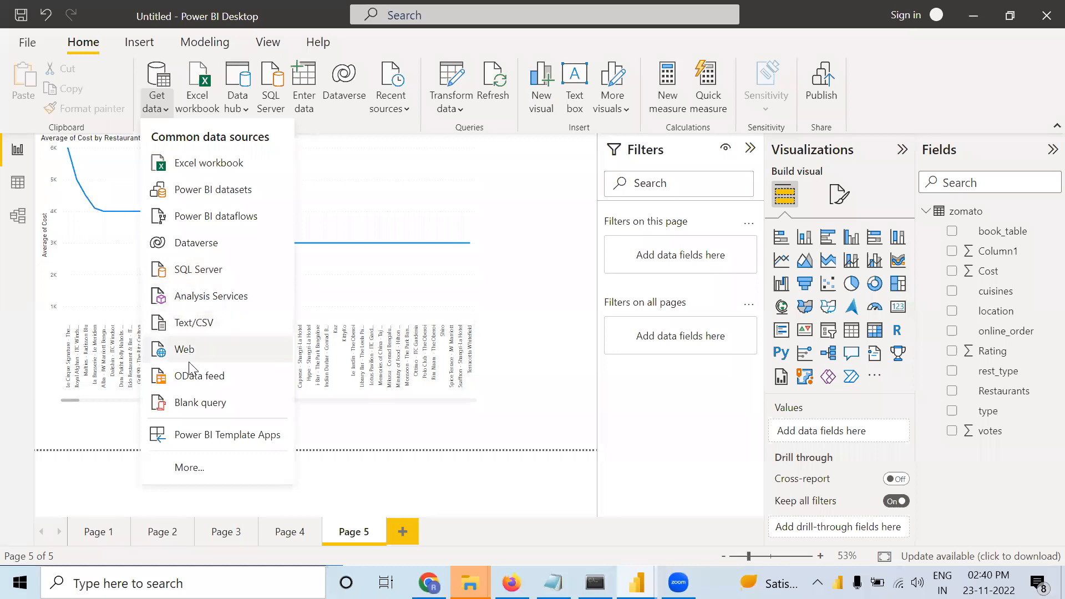
click(206, 167)
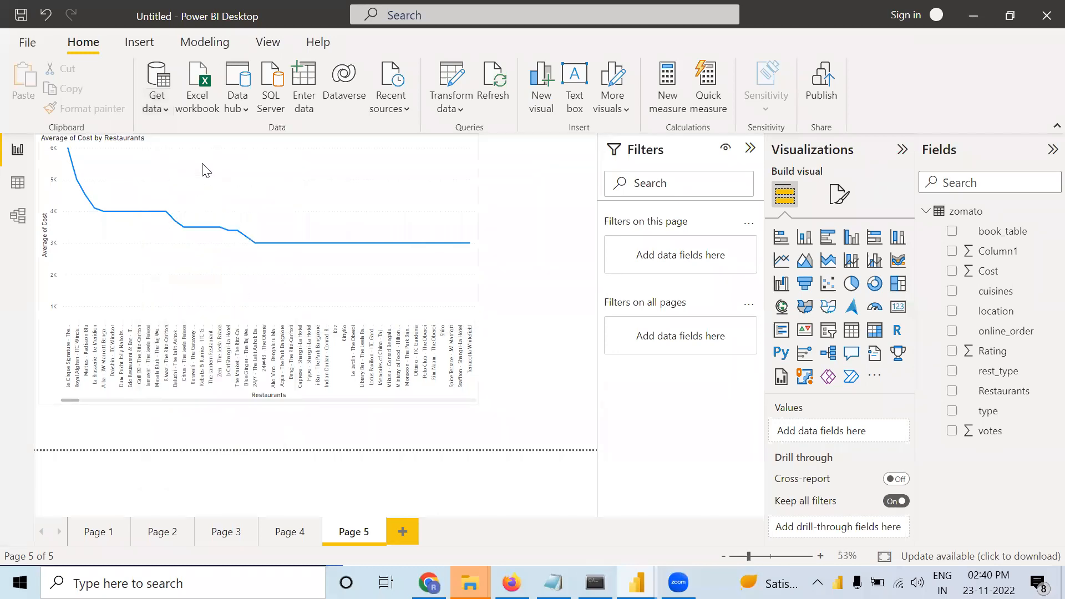
click(209, 237)
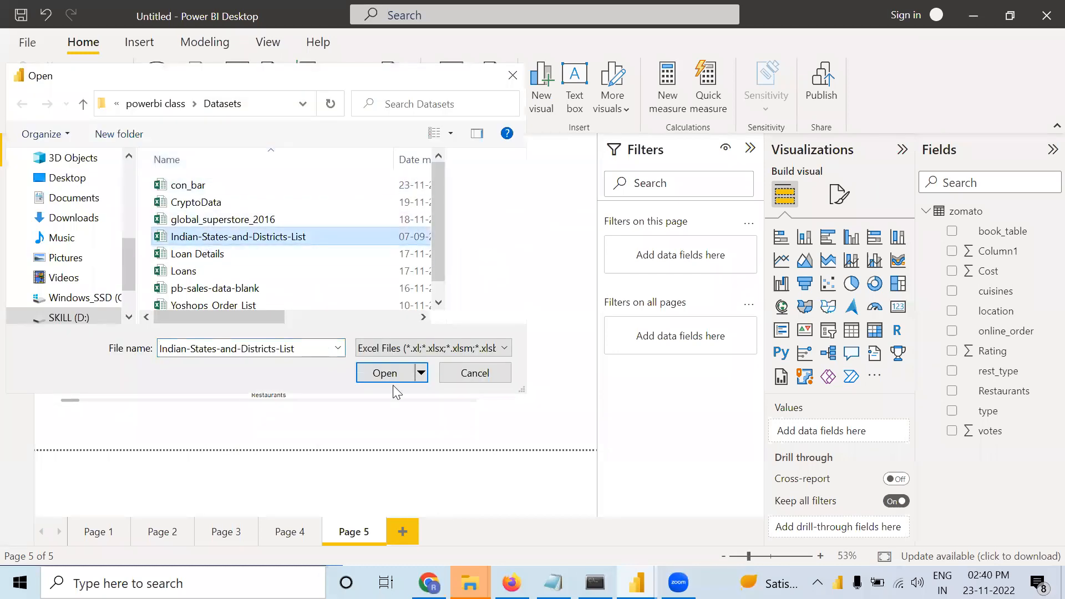
click(389, 379)
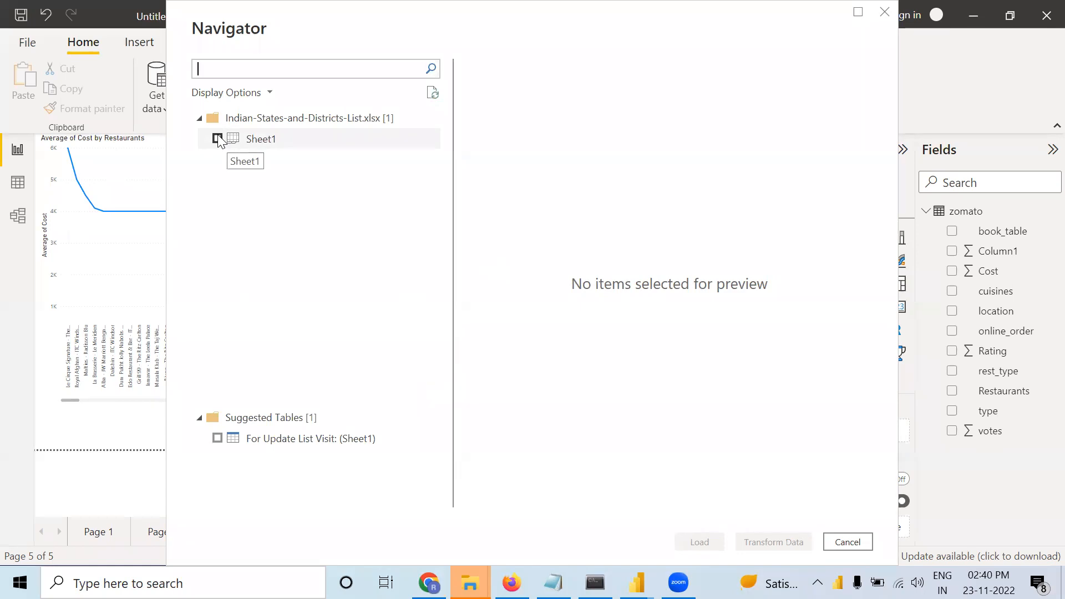
click(217, 139)
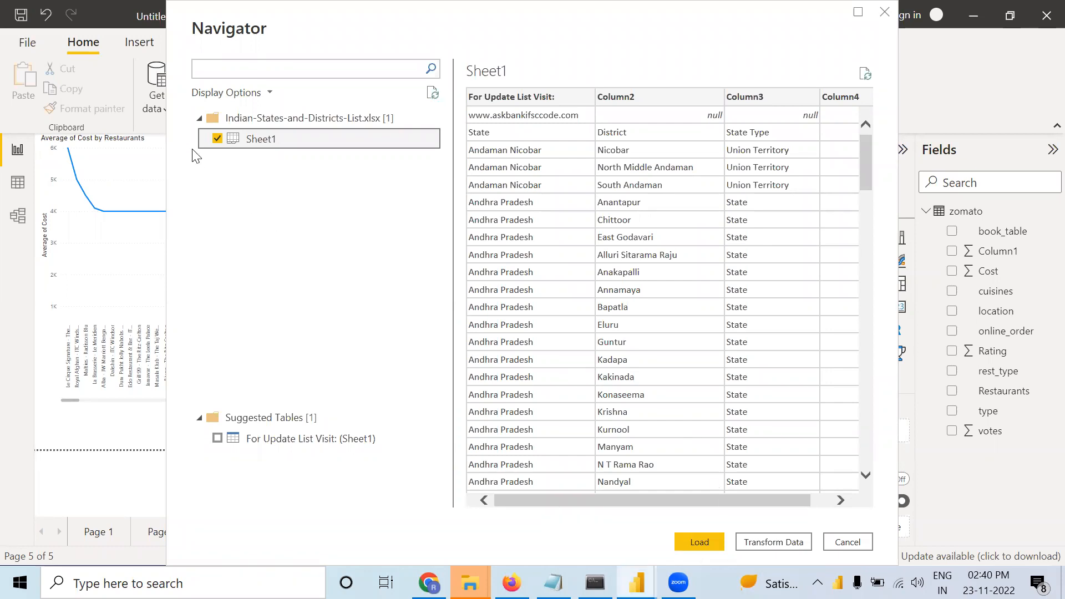
click(775, 544)
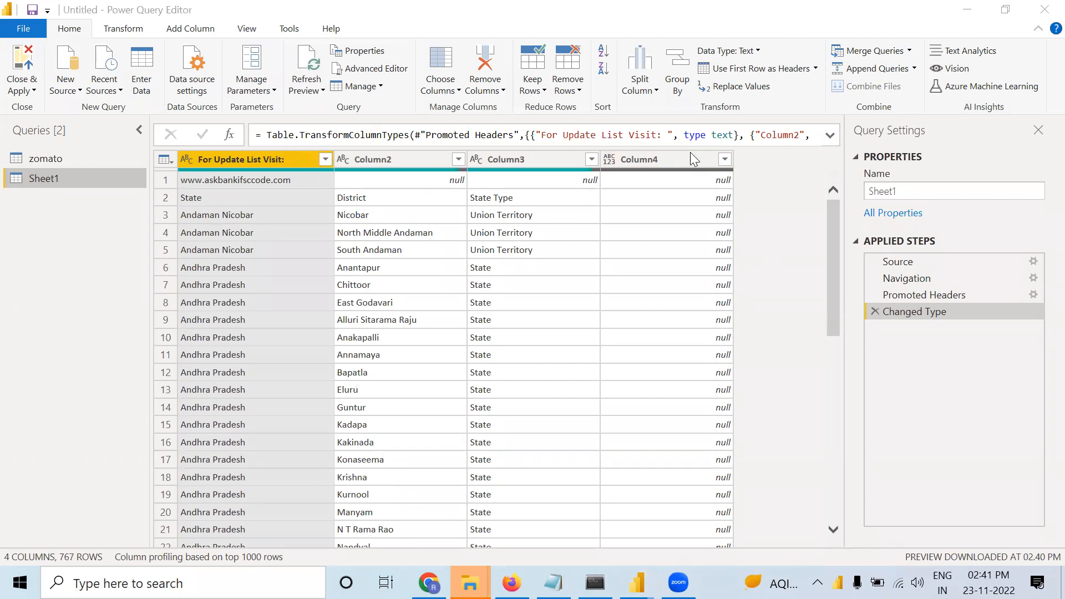
Remove the empty Column4 from the Sheet1 query
click(663, 160)
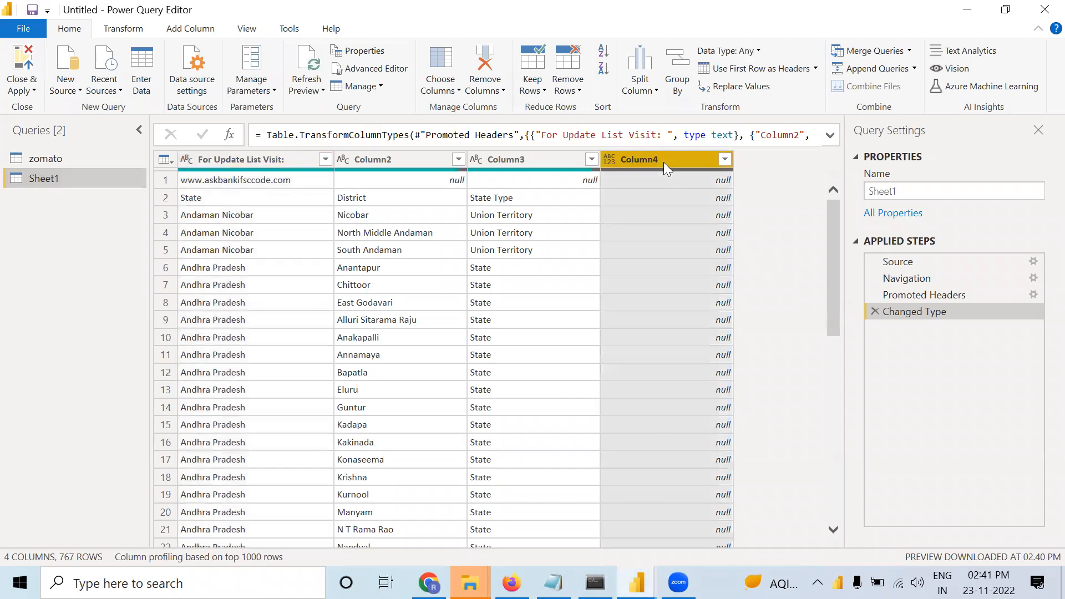
right_click(664, 162)
click(681, 191)
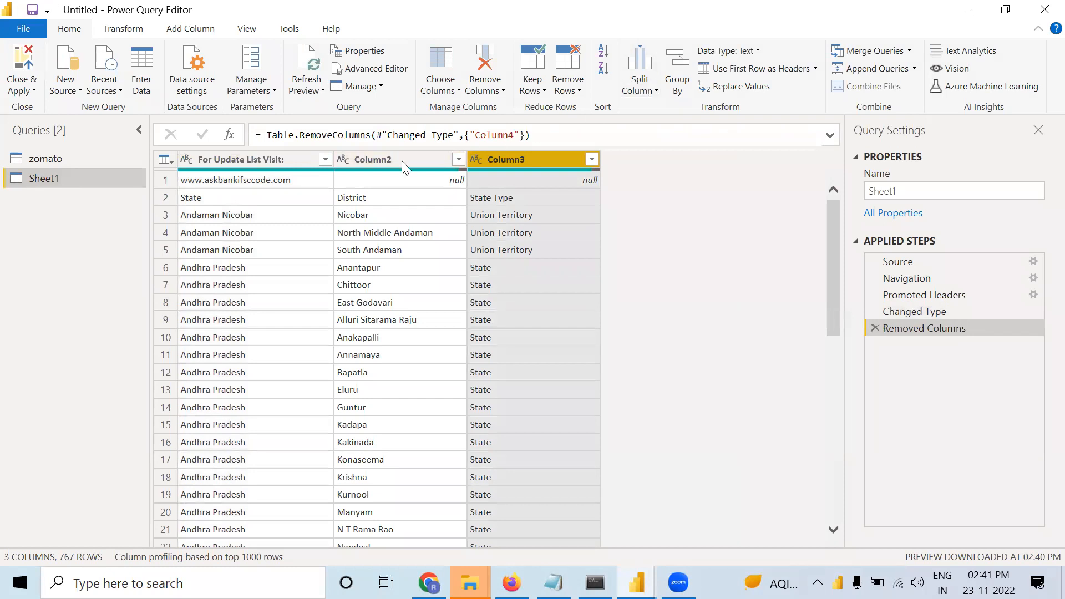
Remove the top 1 row from the Sheet1 query and use the first remaining row as headers
click(579, 91)
click(578, 110)
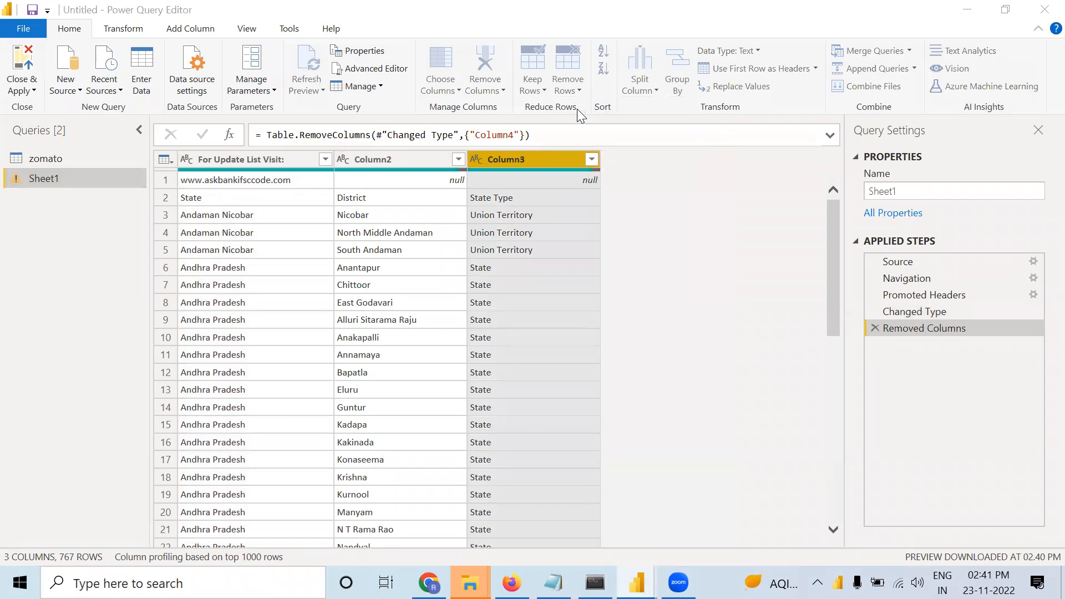
text(1)
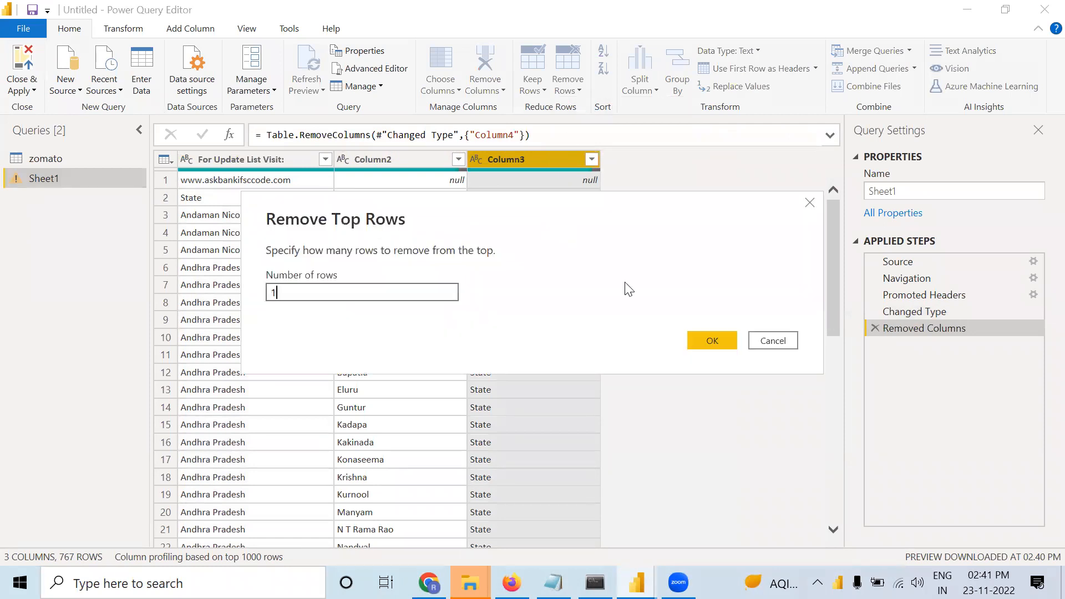
click(712, 340)
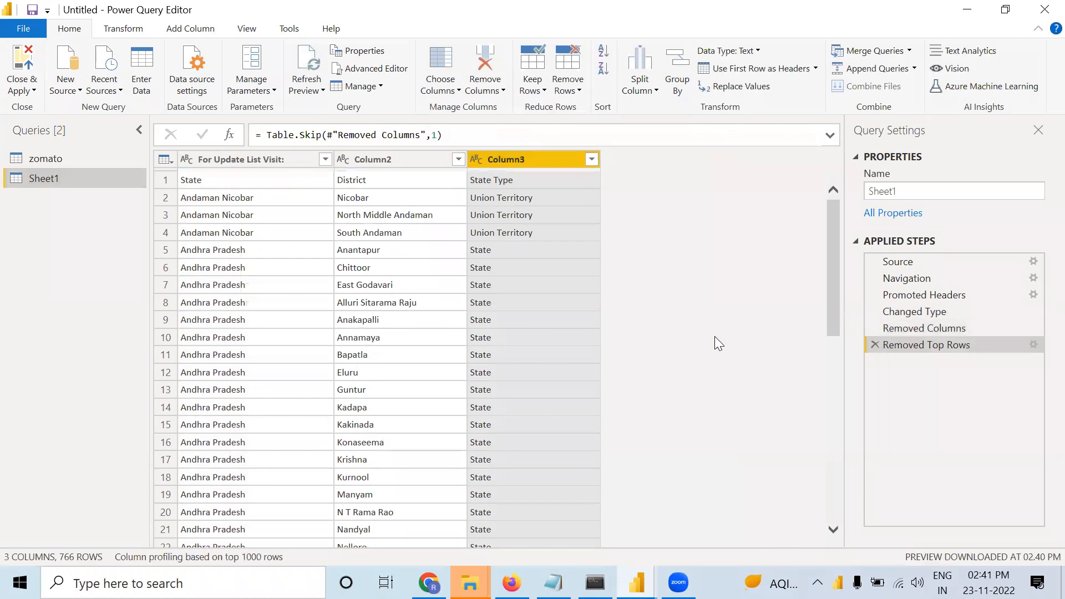
click(750, 70)
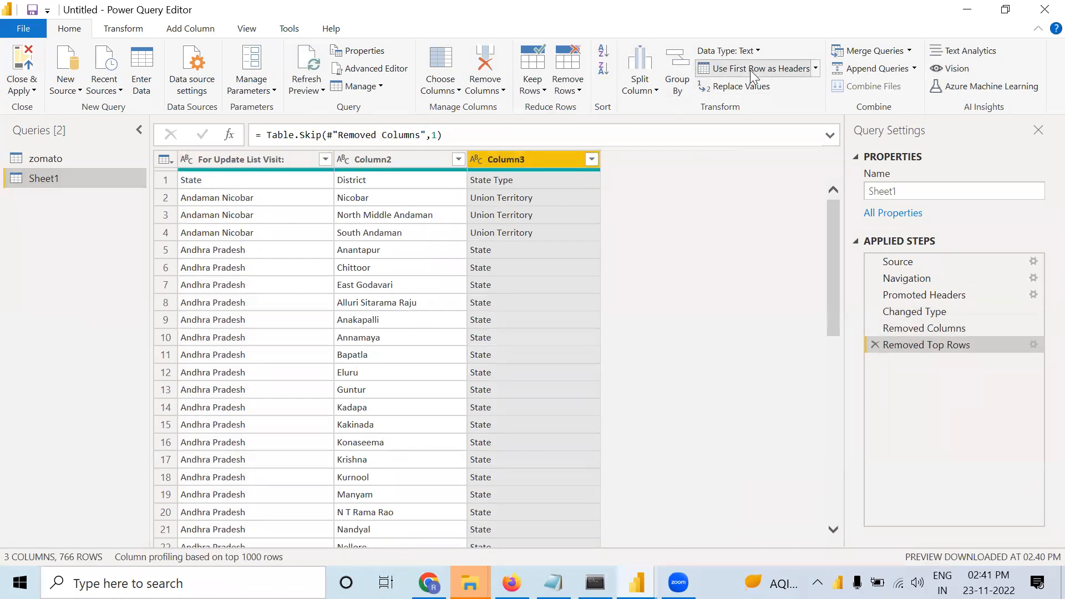
Remove rows with errors in State Type and blank rows from Sheet1, and close and apply the query changes
click(579, 91)
click(606, 200)
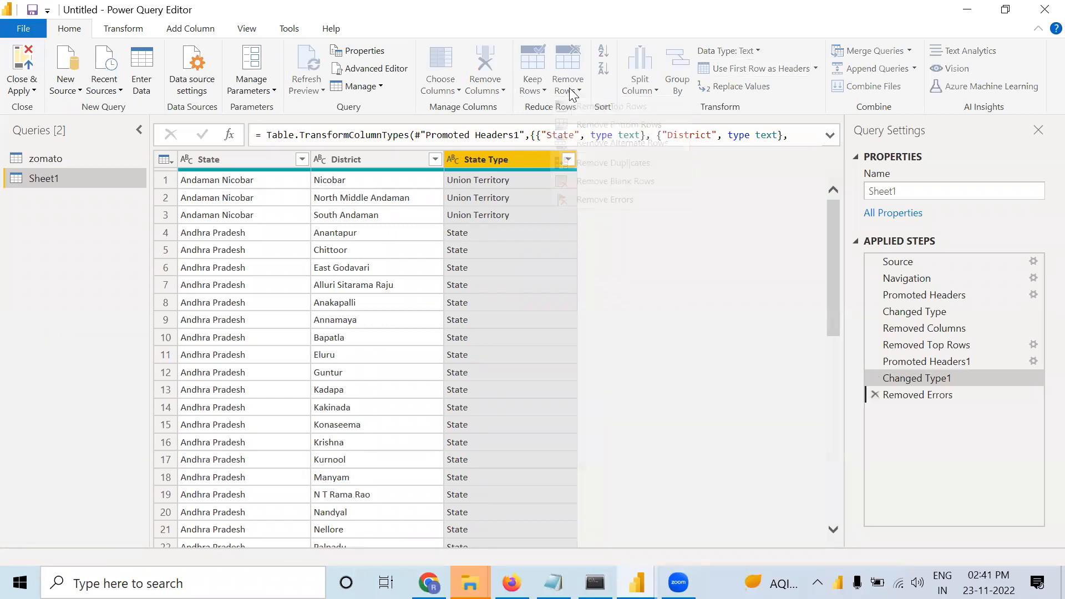
click(577, 91)
click(628, 181)
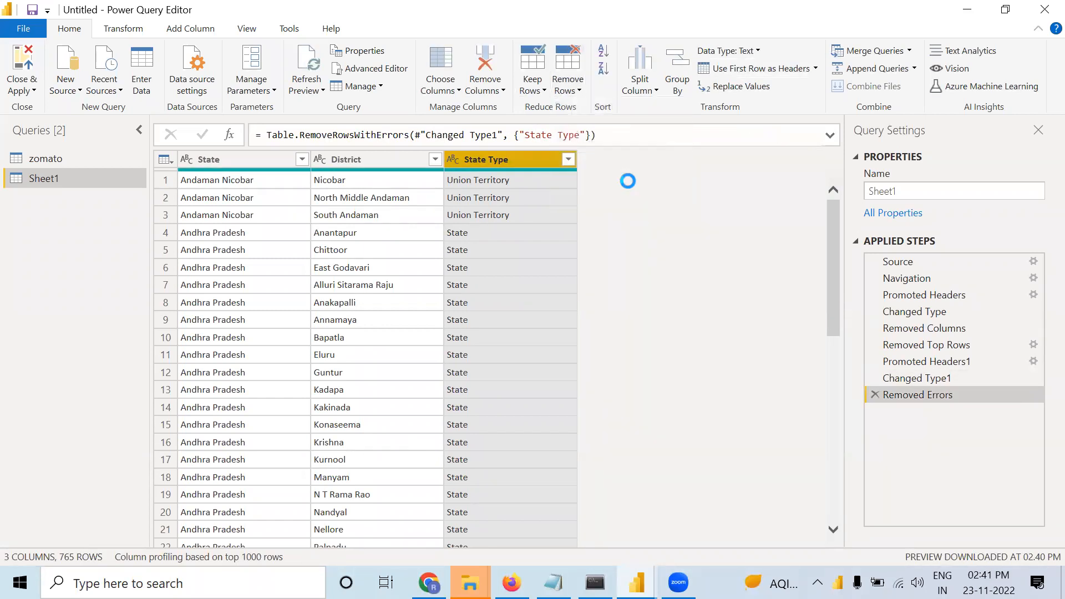
click(21, 57)
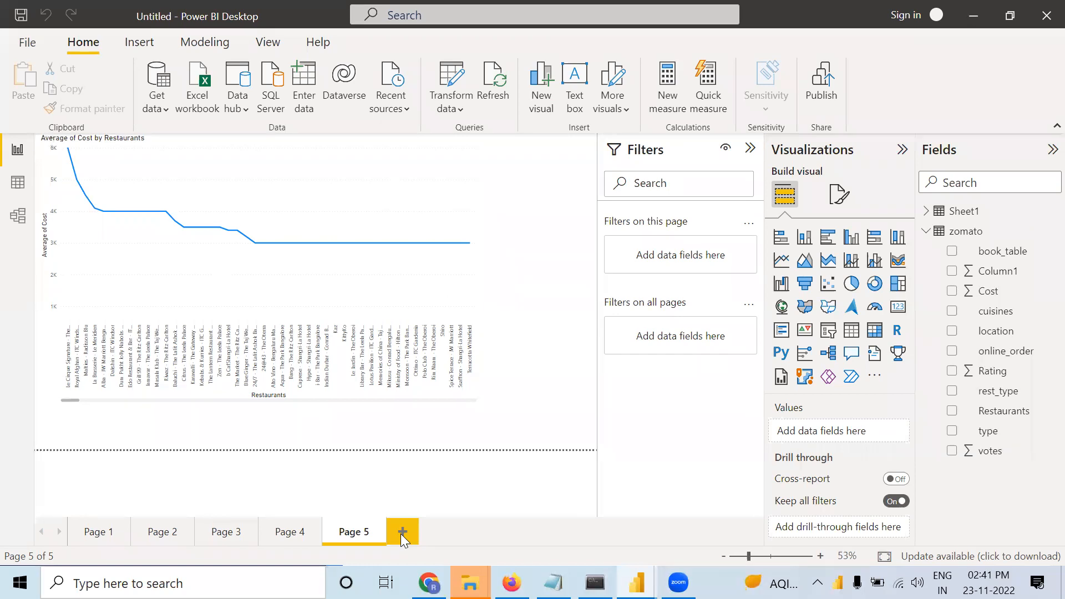
Add a new report page with an empty filled map and enlarge it to cover most of the canvas
click(400, 534)
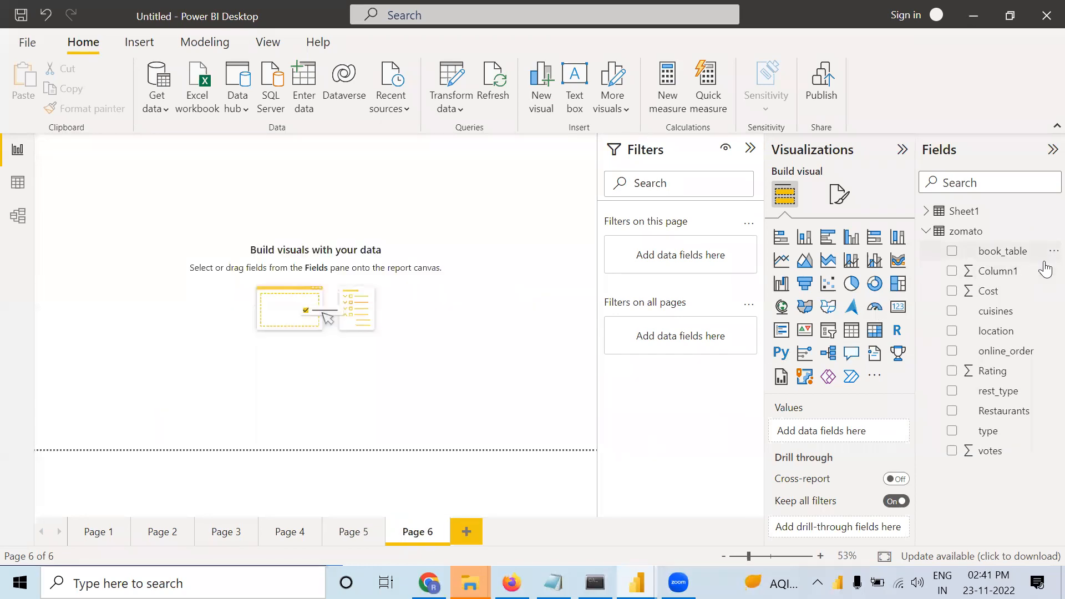
click(926, 213)
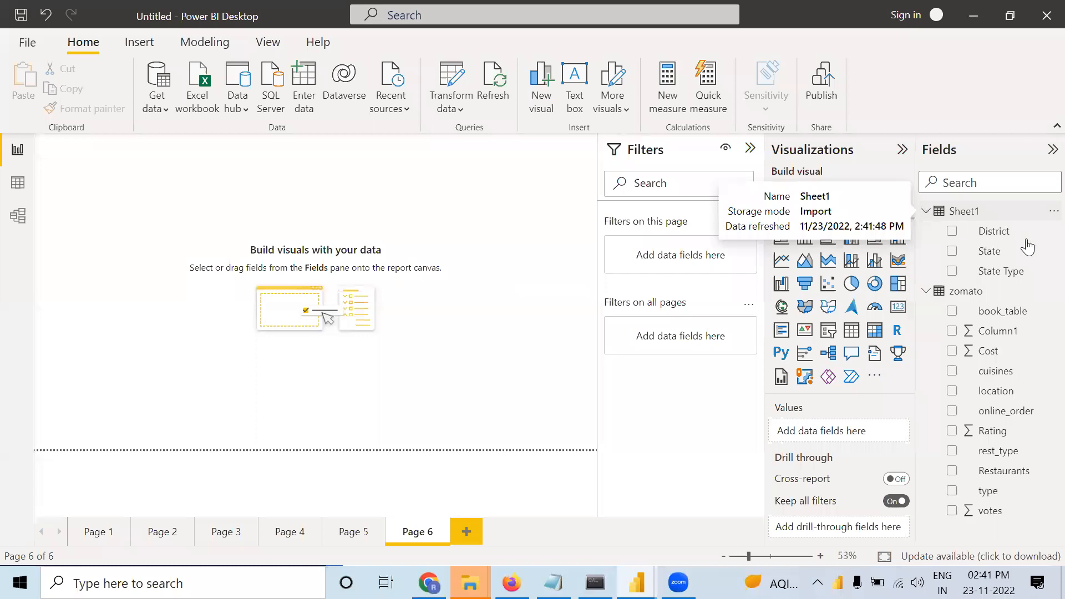
drag(993, 255, 954, 254)
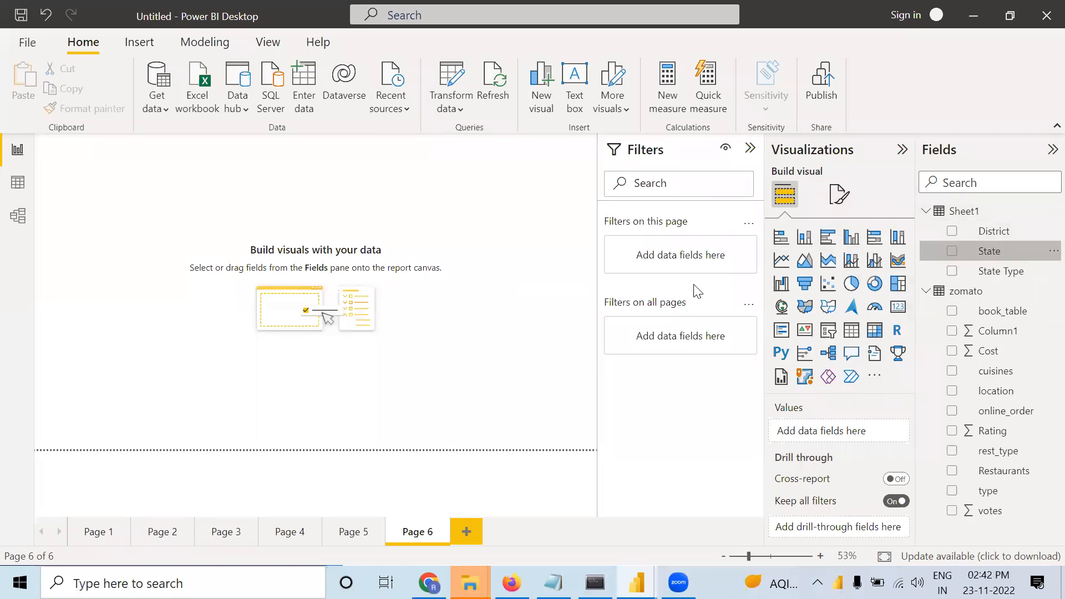
click(805, 306)
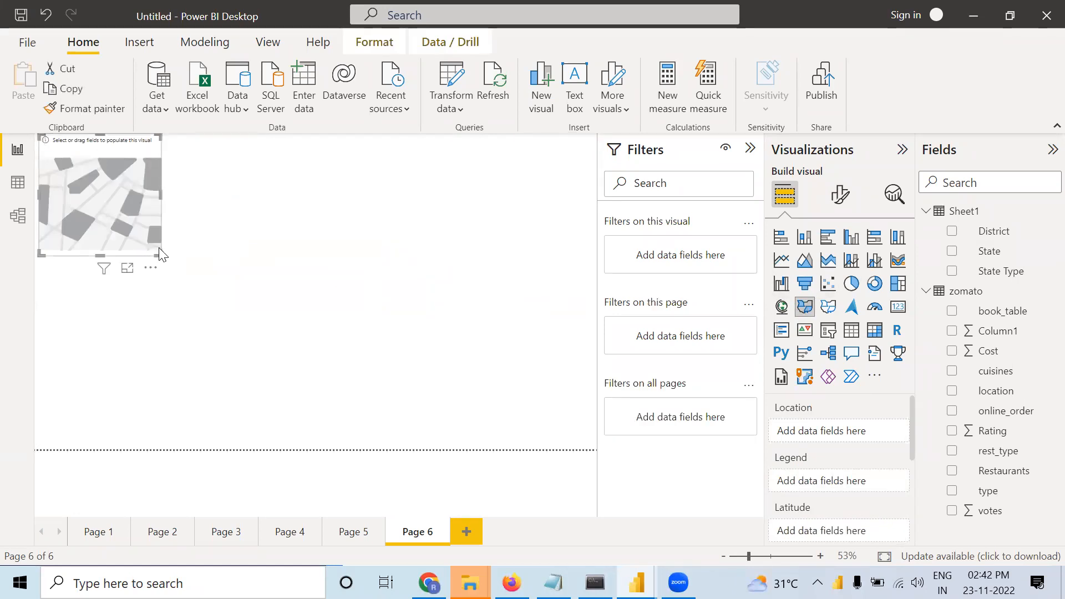
drag(159, 254, 499, 411)
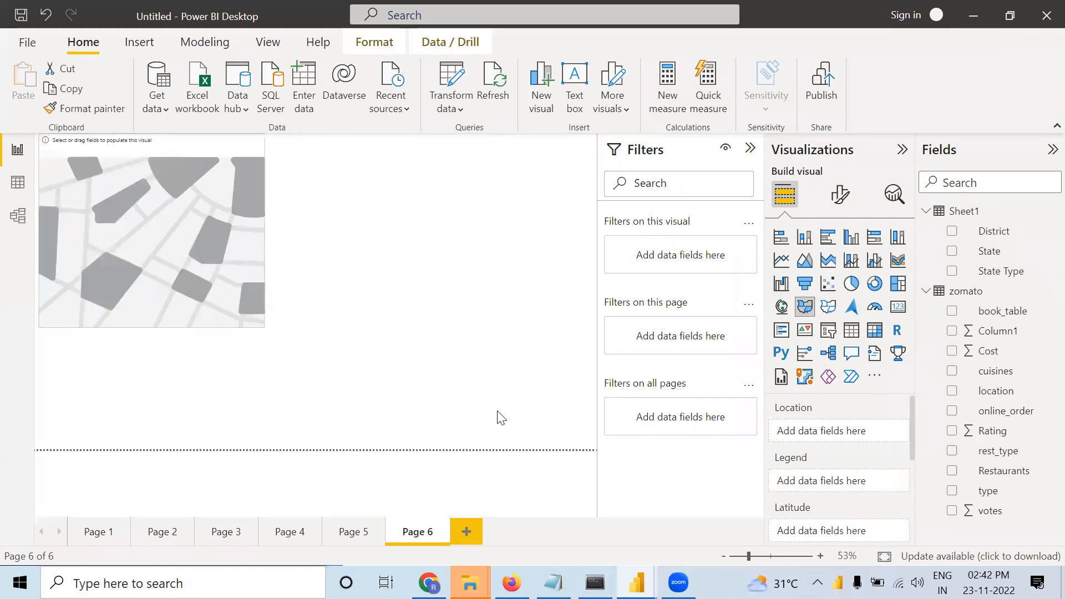
Assign Sheet1's State field to the filled map's Location and Legend, and return to Page 1
drag(990, 251, 848, 427)
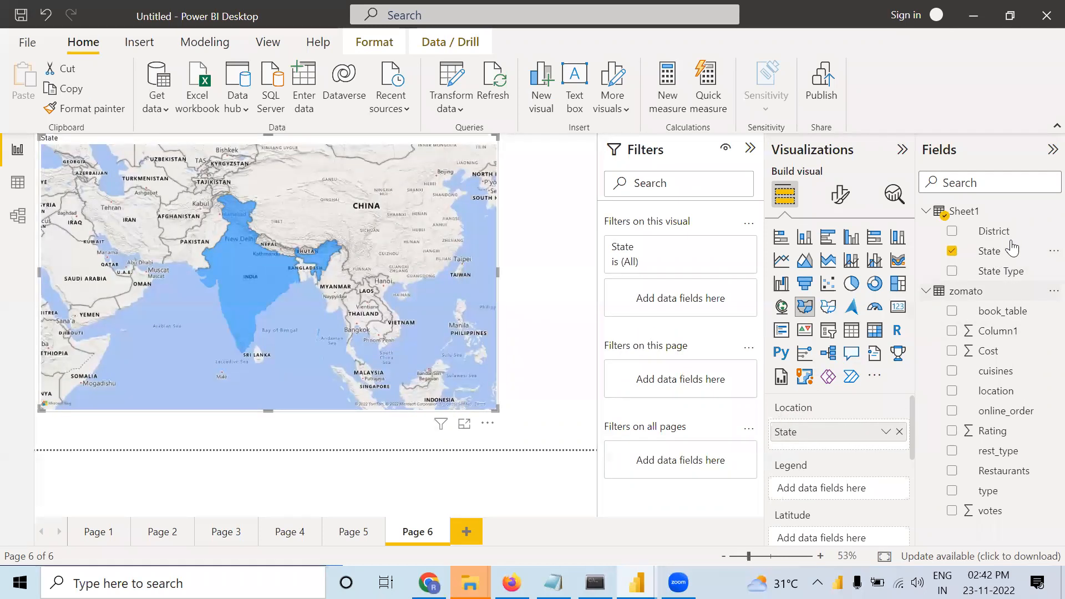
drag(1013, 253, 855, 486)
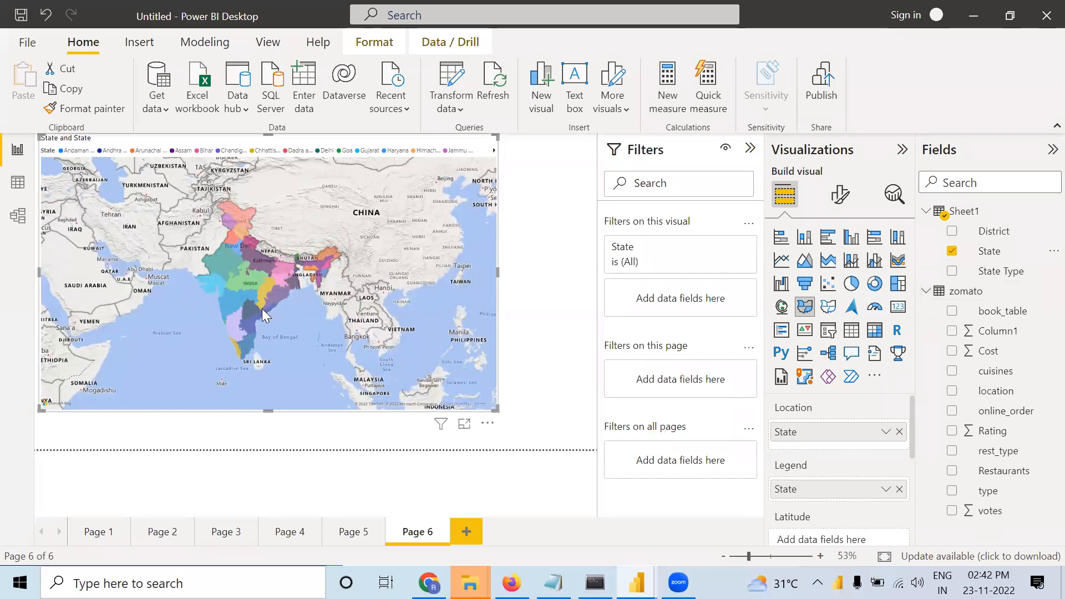
mouse_move(249, 315)
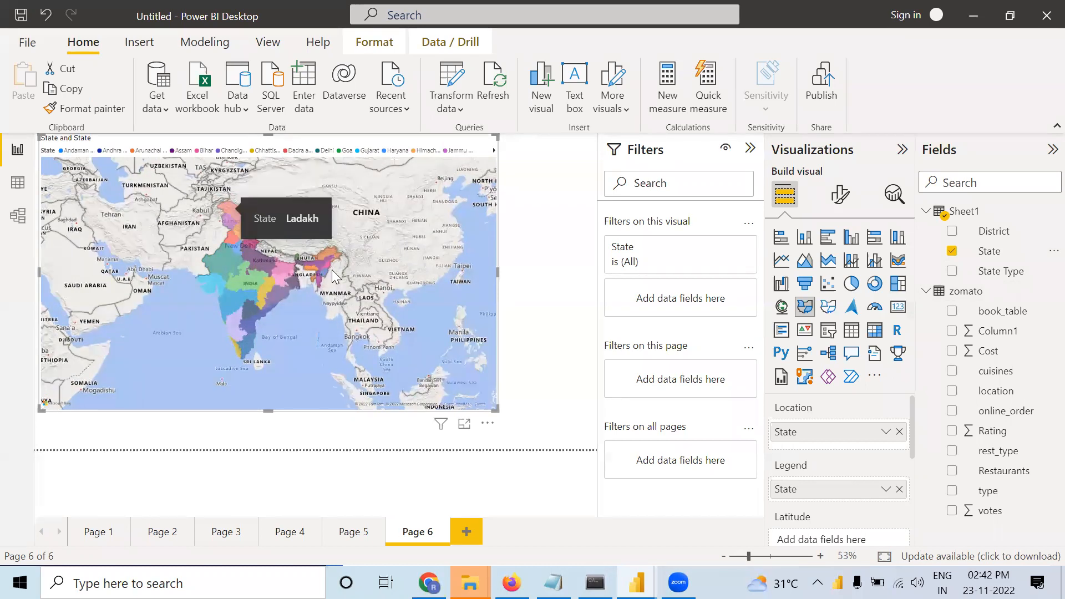
click(98, 533)
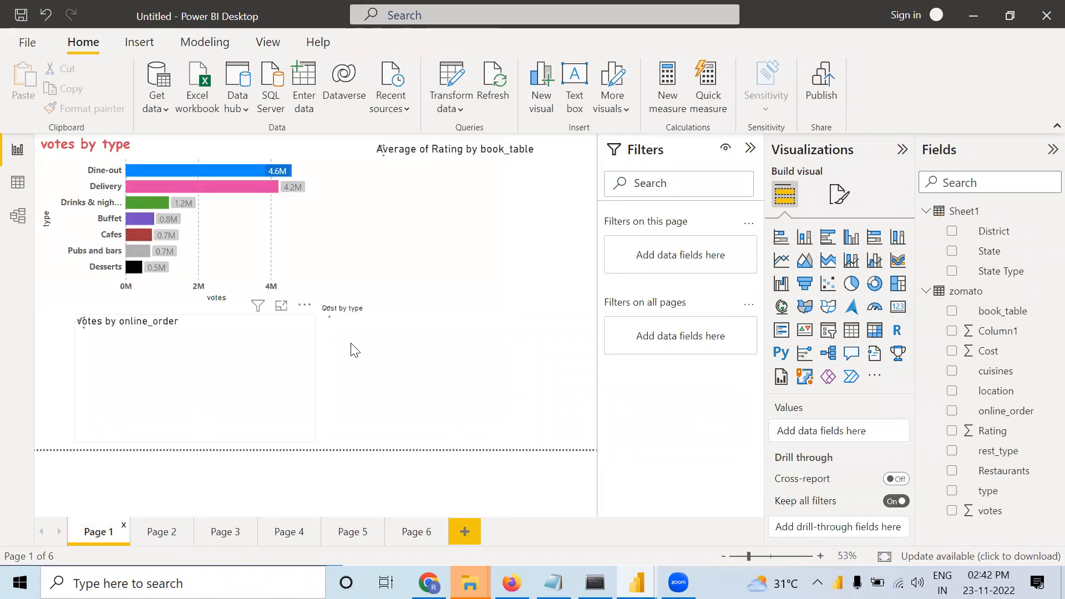